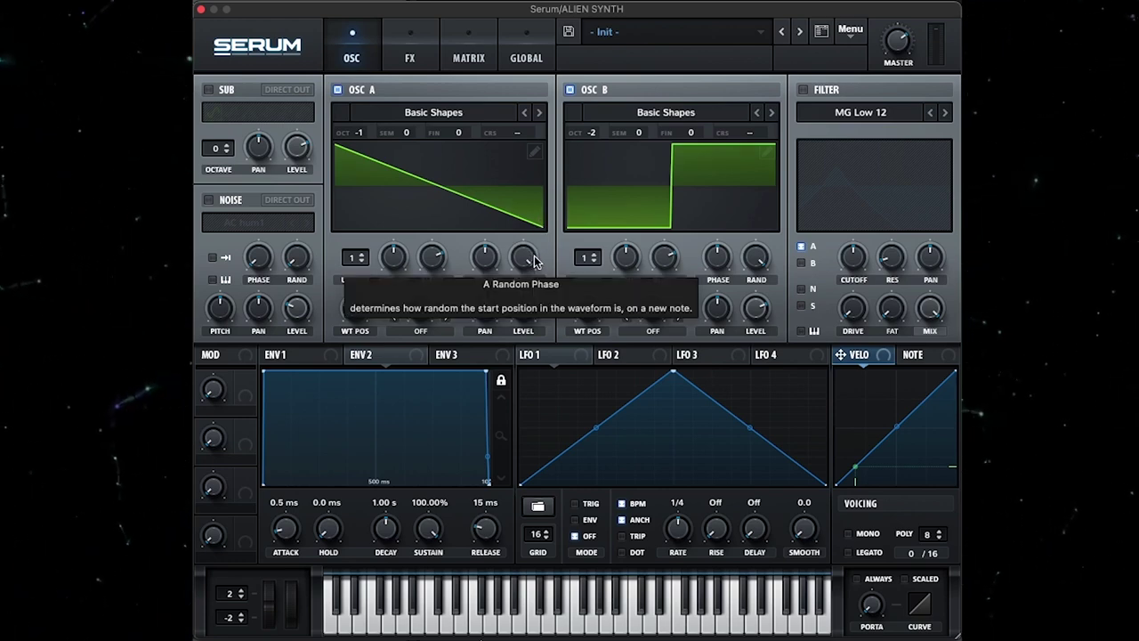
Turn random phase fully down on oscillators A and B, and offset their phases, with A at about 88 degrees.
{"action": "mouse_move", "coordinate": [521, 265]}
{"action": "left_mouse_down"}
{"action": "mouse_move", "coordinate": [500, 412]}
{"action": "mouse_move", "coordinate": [508, 468]}
{"action": "left_mouse_up"}
{"action": "left_click_drag", "start_coordinate": [770, 264], "coordinate": [736, 436]}
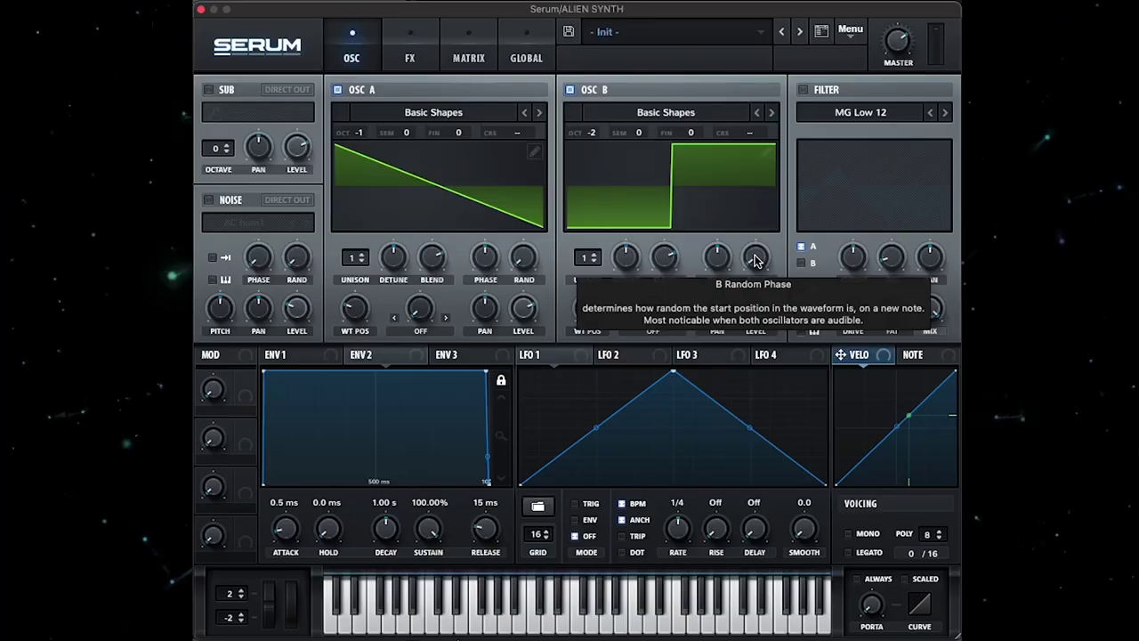
{"action": "left_click_drag", "start_coordinate": [485, 270], "coordinate": [485, 296]}
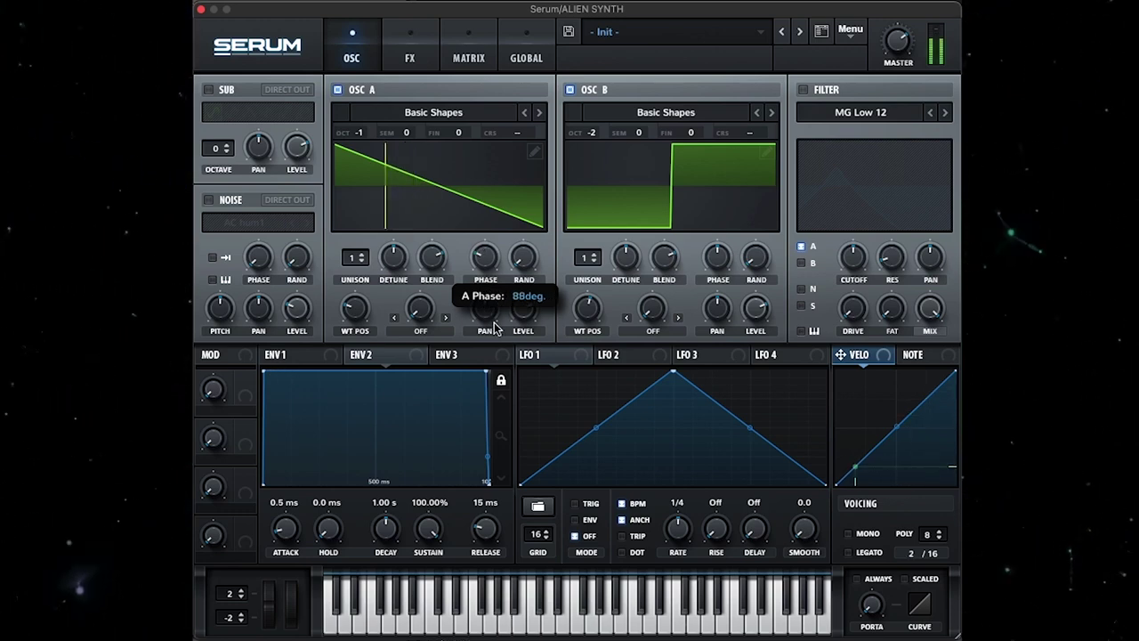
{"action": "left_click_drag", "start_coordinate": [756, 237], "coordinate": [717, 279]}
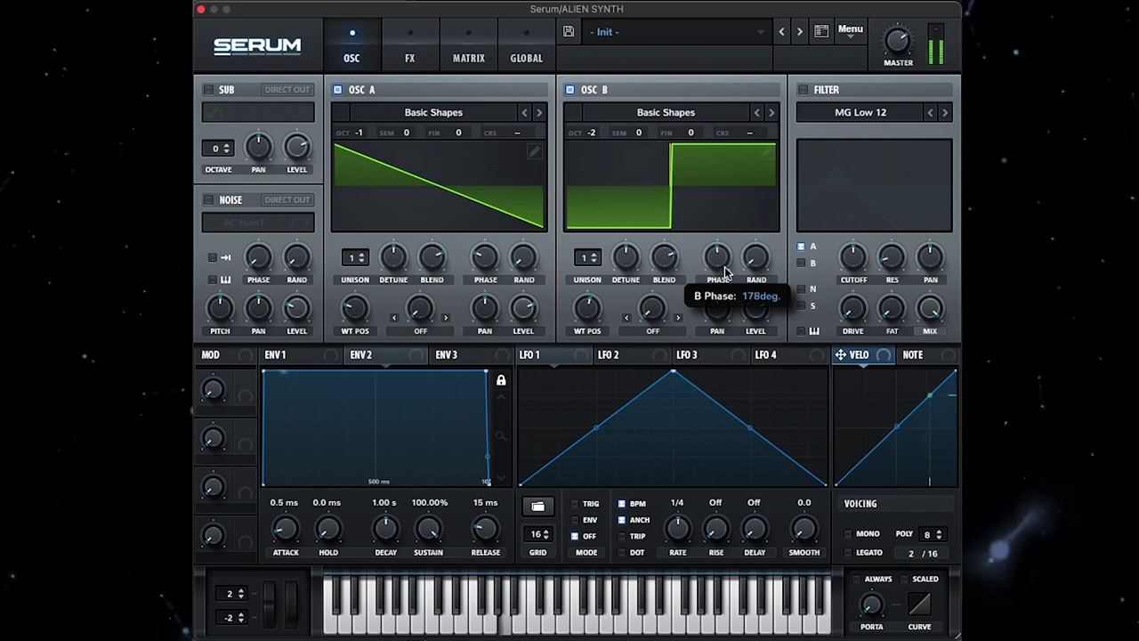
{"action": "left_click_drag", "start_coordinate": [717, 326], "coordinate": [711, 345]}
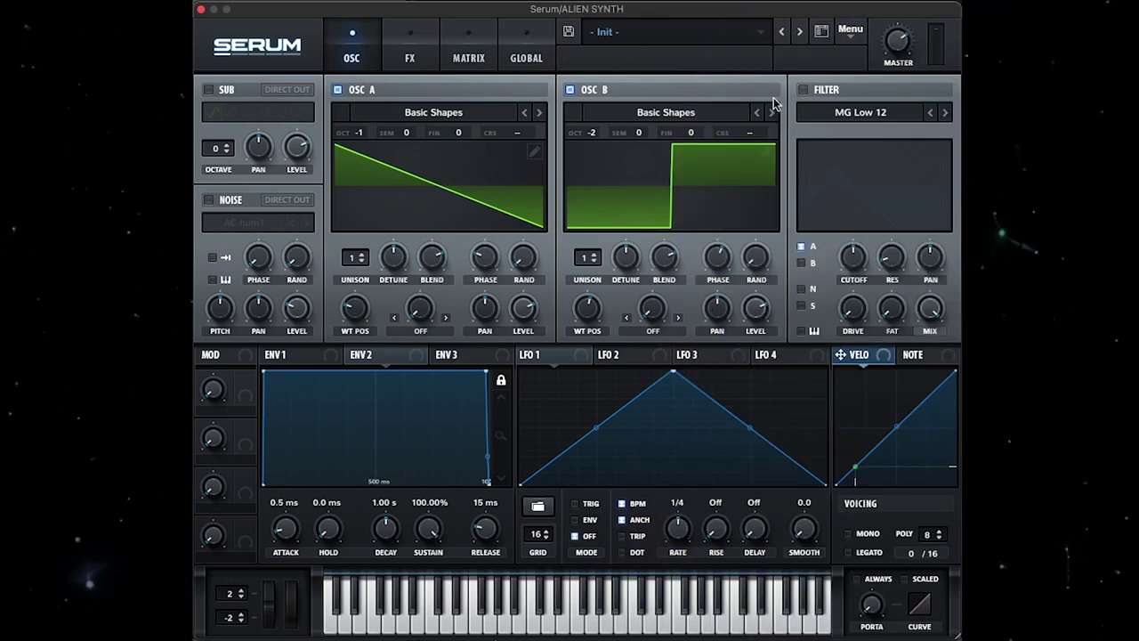
Enable the filter and change its type to Band 24.
{"action": "left_click", "coordinate": [942, 113]}
{"action": "left_click", "coordinate": [946, 113]}
{"action": "left_click", "coordinate": [946, 113]}
{"action": "left_click", "coordinate": [946, 113]}
{"action": "left_click", "coordinate": [946, 113]}
{"action": "left_click", "coordinate": [946, 113]}
{"action": "left_click", "coordinate": [946, 113]}
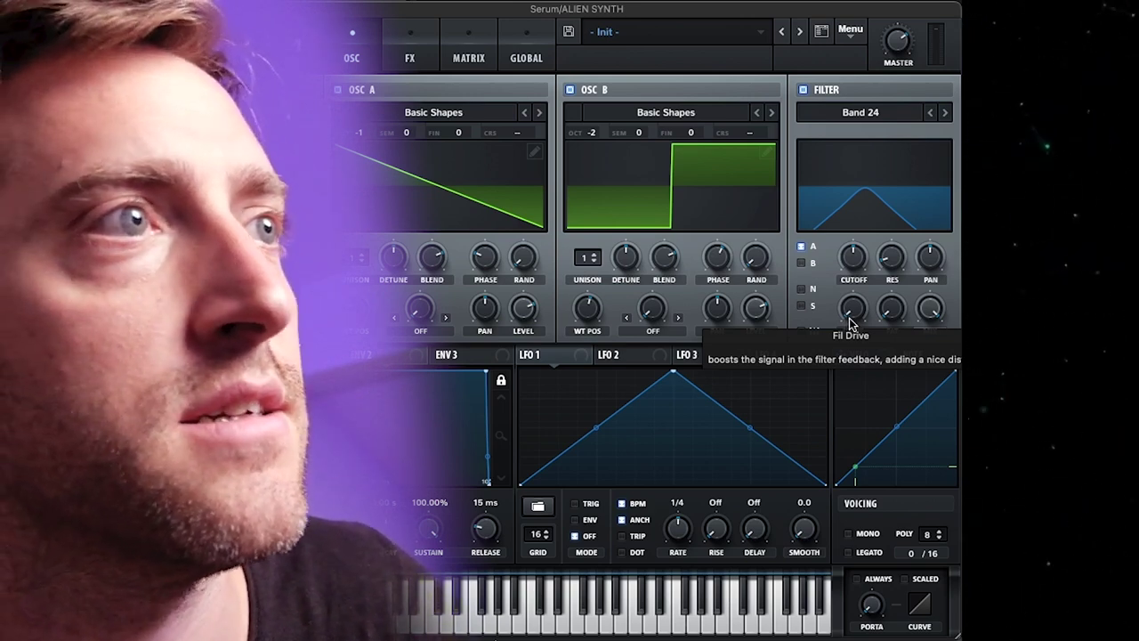
Shape the band-pass filter by raising drive and resonance to about halfway and lowering the cutoff slightly.
{"action": "left_click_drag", "start_coordinate": [850, 322], "coordinate": [862, 284]}
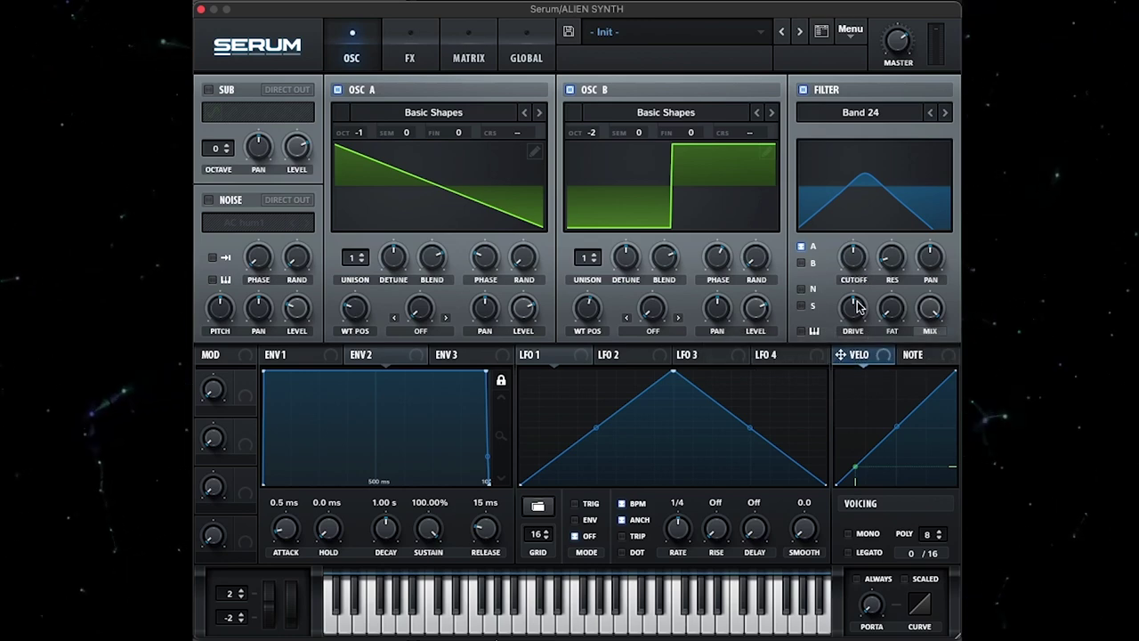
{"action": "mouse_move", "coordinate": [891, 257]}
{"action": "left_mouse_down"}
{"action": "mouse_move", "coordinate": [912, 198]}
{"action": "mouse_move", "coordinate": [894, 275]}
{"action": "left_mouse_up"}
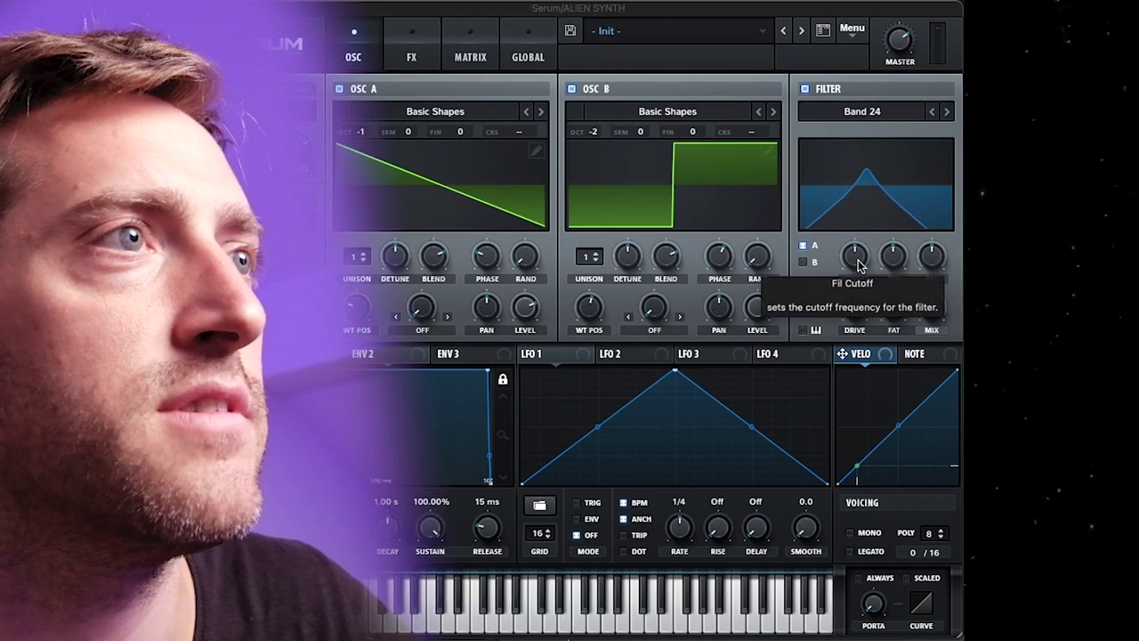
{"action": "left_click_drag", "start_coordinate": [859, 264], "coordinate": [879, 310]}
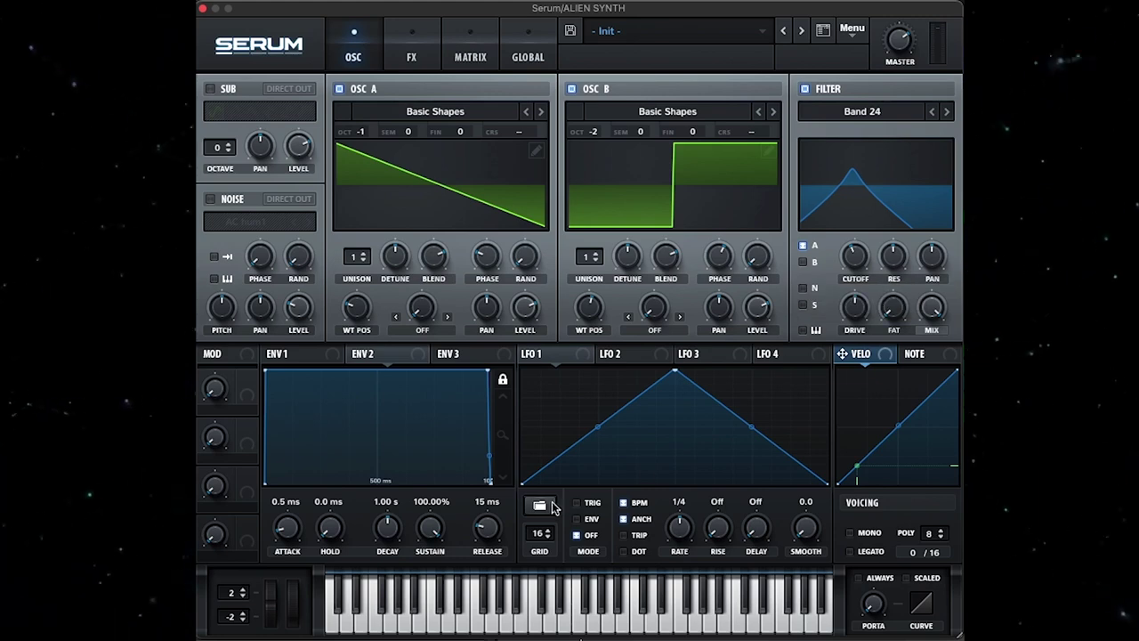
Load a jagged, rhythmic multi-peak preset shape into LFO 1.
{"action": "left_click", "coordinate": [539, 505]}
{"action": "mouse_move", "coordinate": [632, 606]}
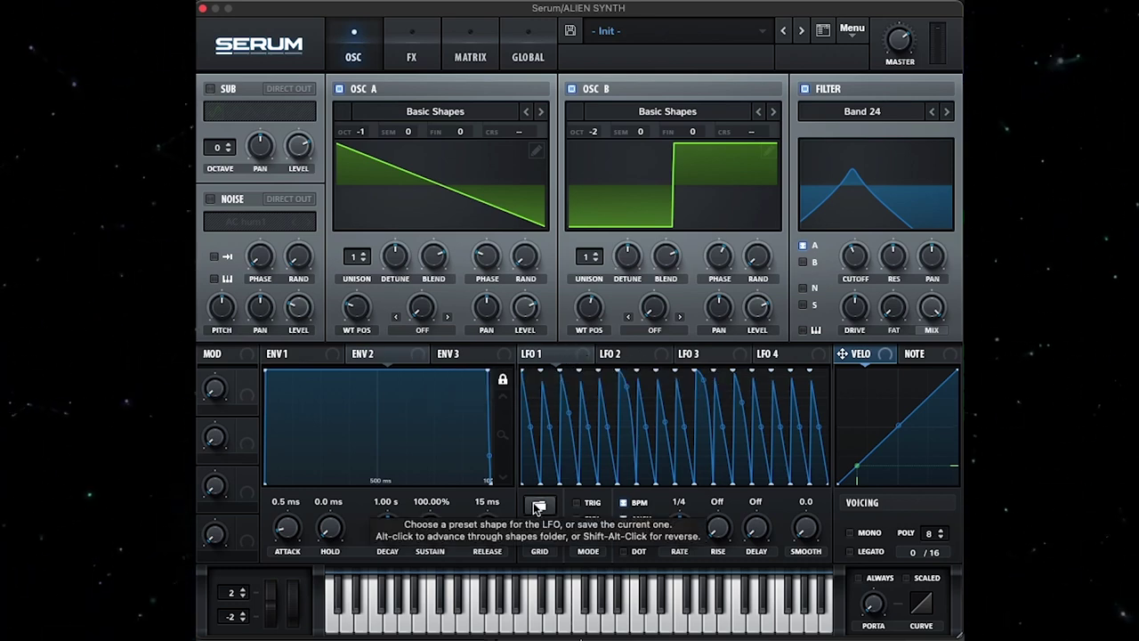
{"action": "left_click", "coordinate": [541, 508]}
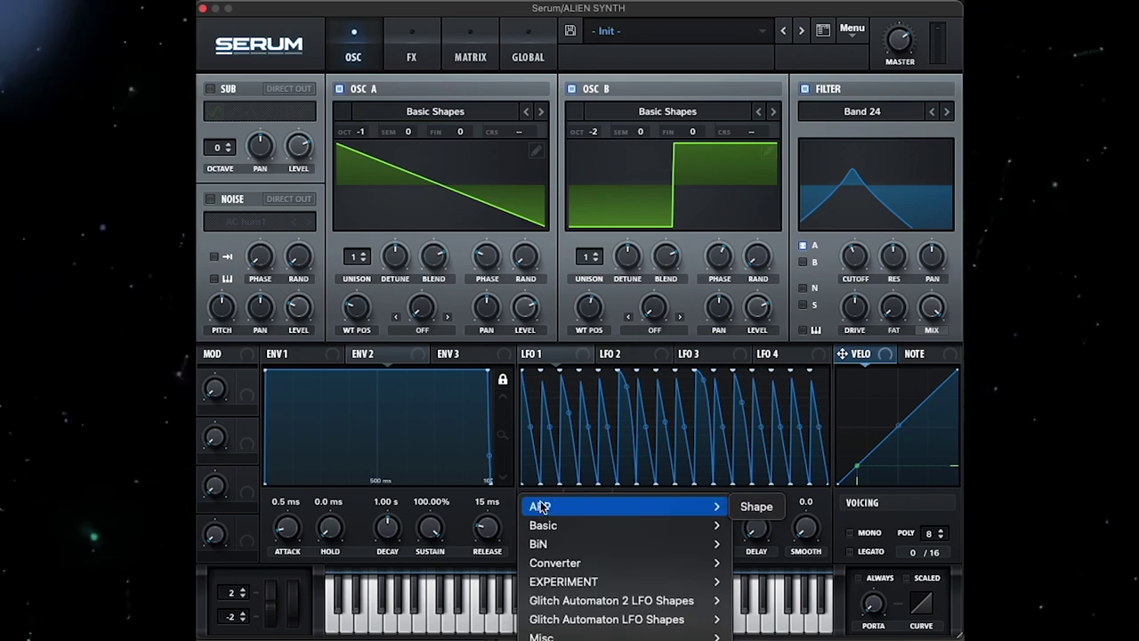
{"action": "left_click", "coordinate": [576, 360]}
Modulate the filter cutoff with LFO 1 at a rate of one bar and adjust the modulation amount.
{"action": "left_click_drag", "start_coordinate": [577, 356], "coordinate": [842, 270]}
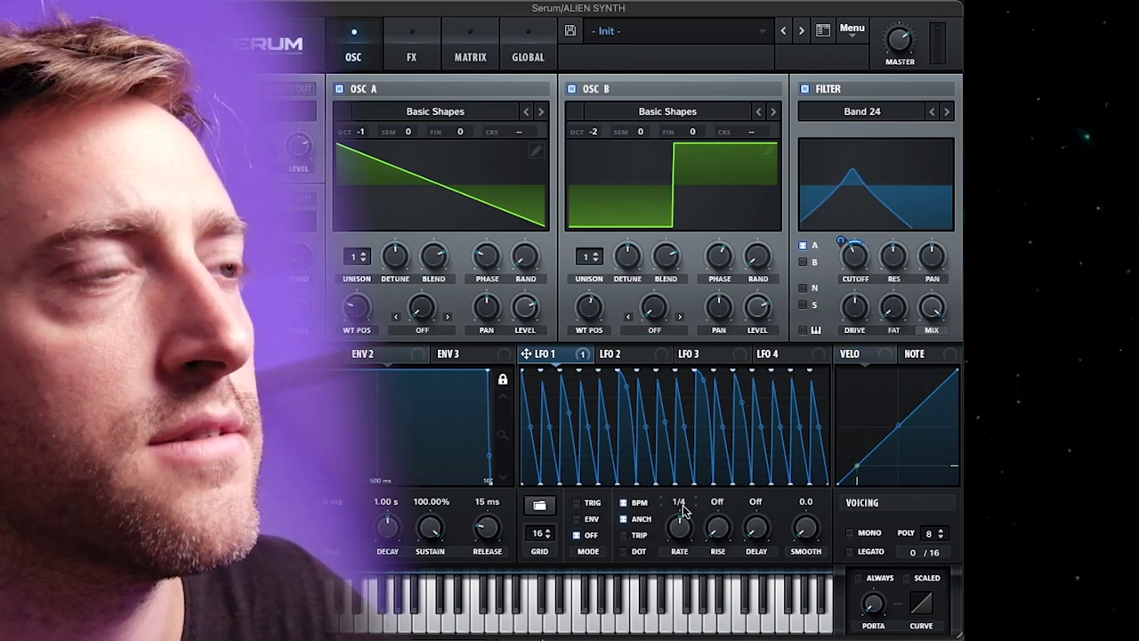
{"action": "left_click_drag", "start_coordinate": [681, 527], "coordinate": [680, 552]}
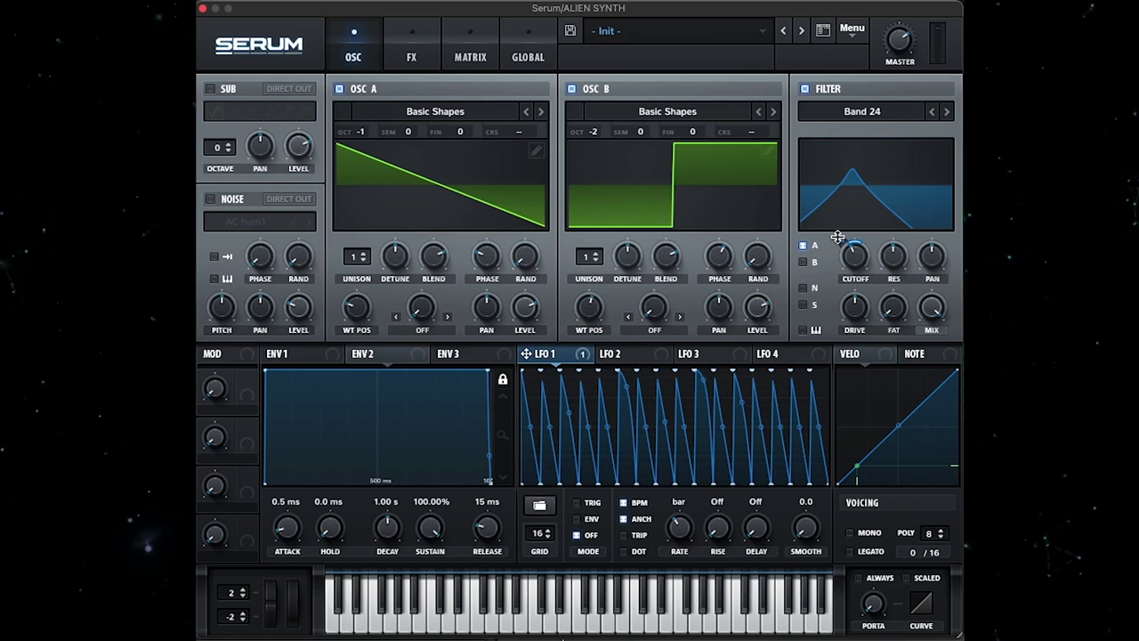
{"action": "mouse_move", "coordinate": [837, 237]}
{"action": "left_mouse_down"}
{"action": "mouse_move", "coordinate": [852, 272]}
{"action": "mouse_move", "coordinate": [848, 233]}
{"action": "left_mouse_up"}
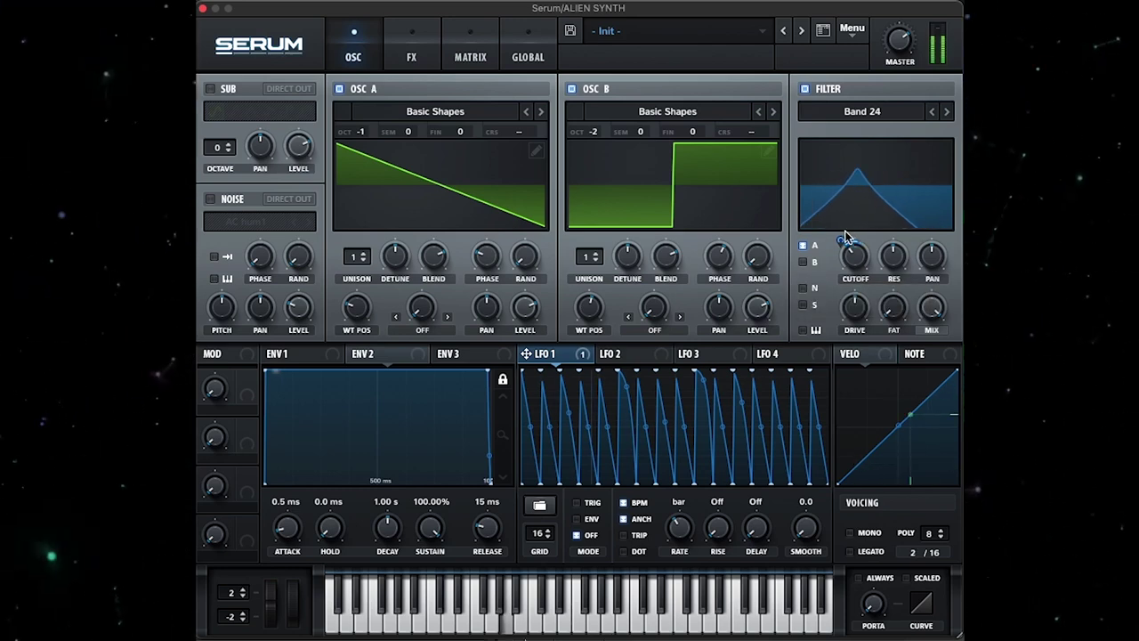
Advance through the LFO 1 preset shapes to an irregular pattern of curved, falling peaks.
{"action": "left_click", "coordinate": [541, 506], "text": "alt"}
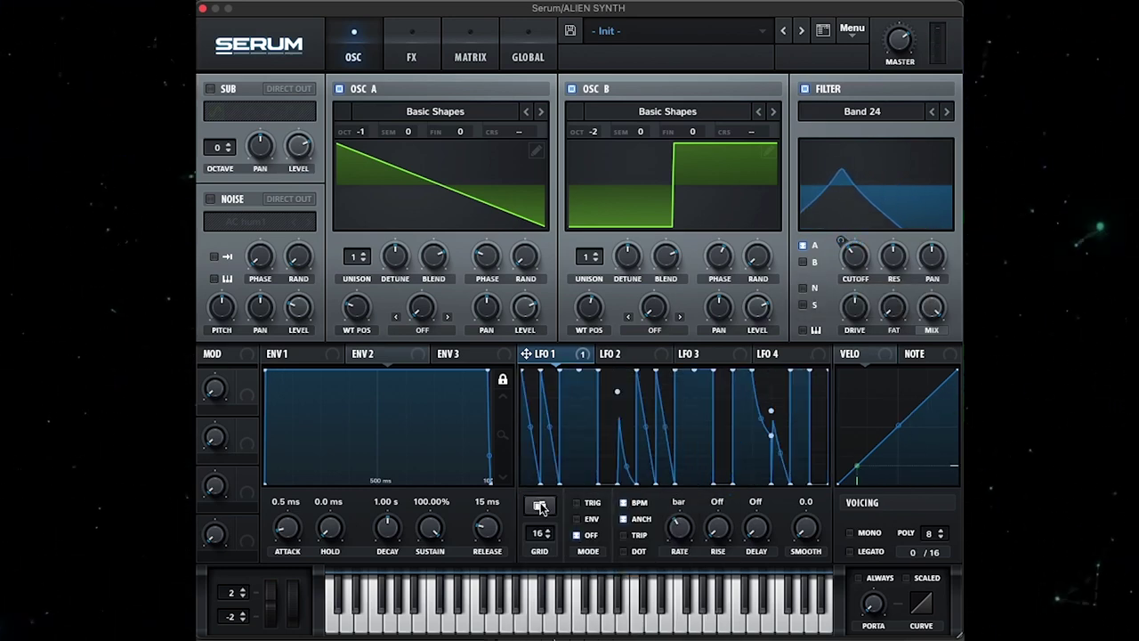
{"action": "left_click", "coordinate": [541, 505], "text": "alt"}
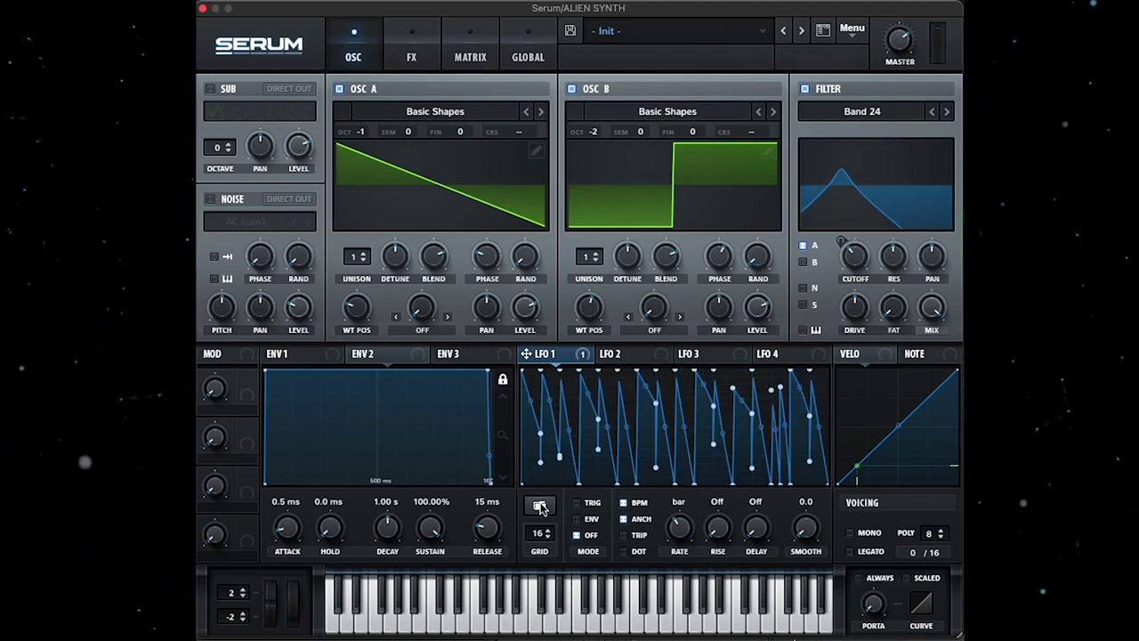
{"action": "left_click", "coordinate": [540, 506], "text": "alt"}
{"action": "left_click", "coordinate": [540, 506], "text": "alt"}
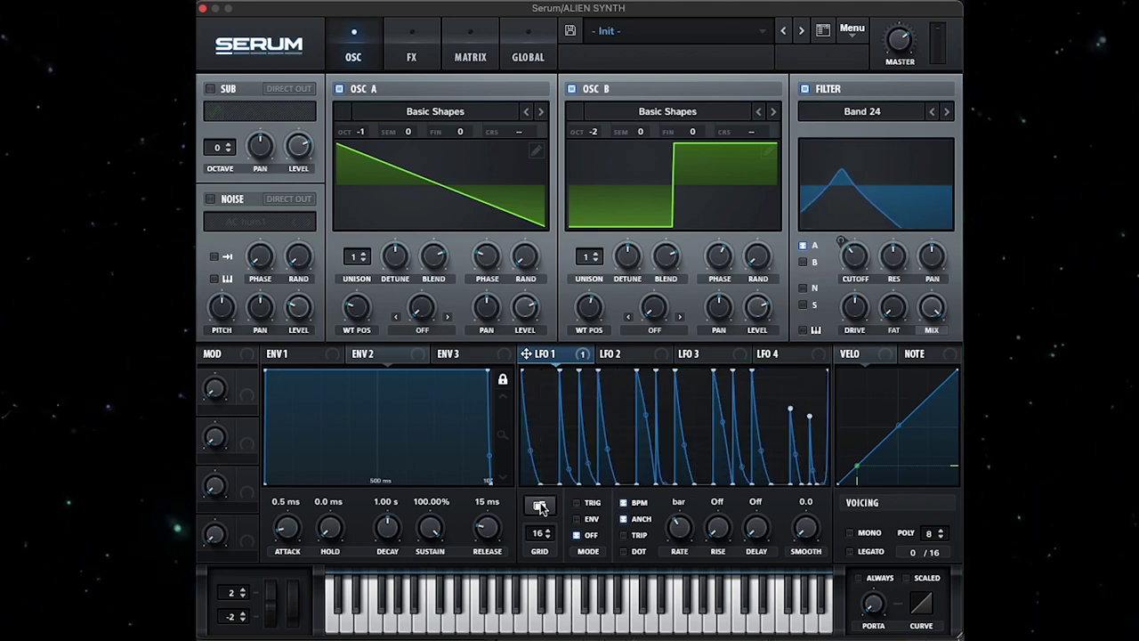
{"action": "left_click", "coordinate": [540, 506], "text": "alt"}
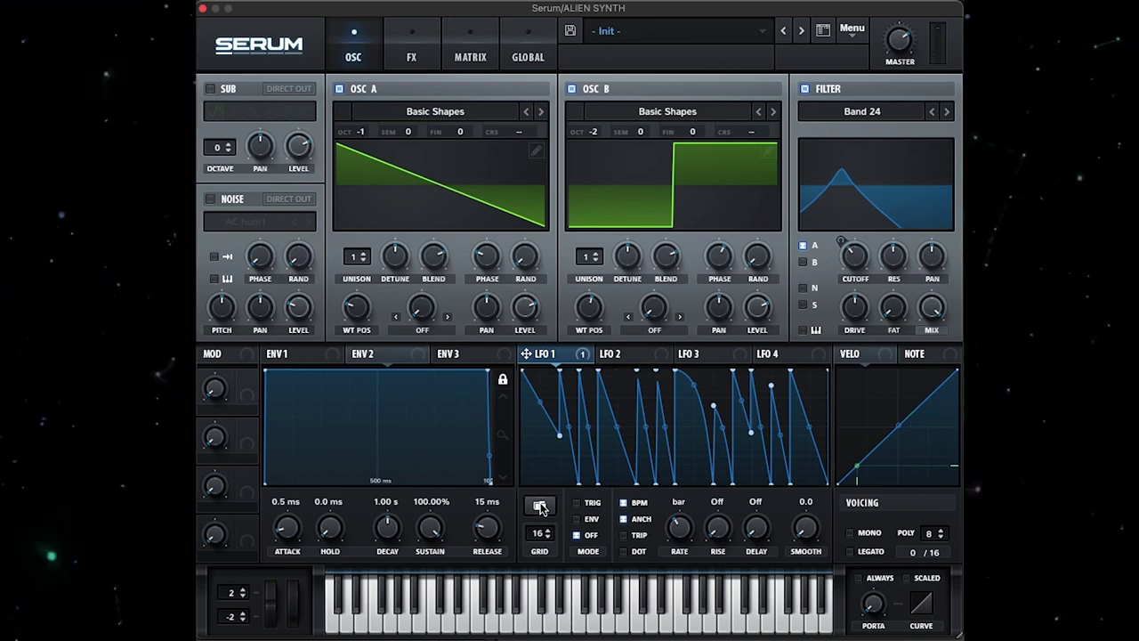
{"action": "left_click", "coordinate": [540, 506], "text": "alt"}
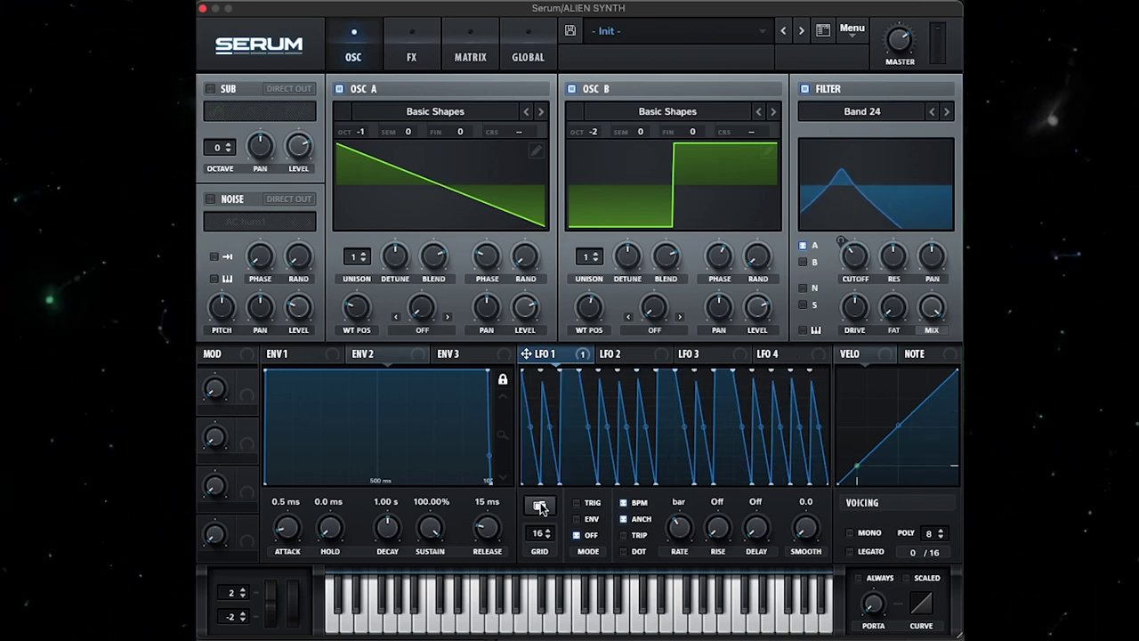
{"action": "left_click", "coordinate": [540, 505], "text": "alt"}
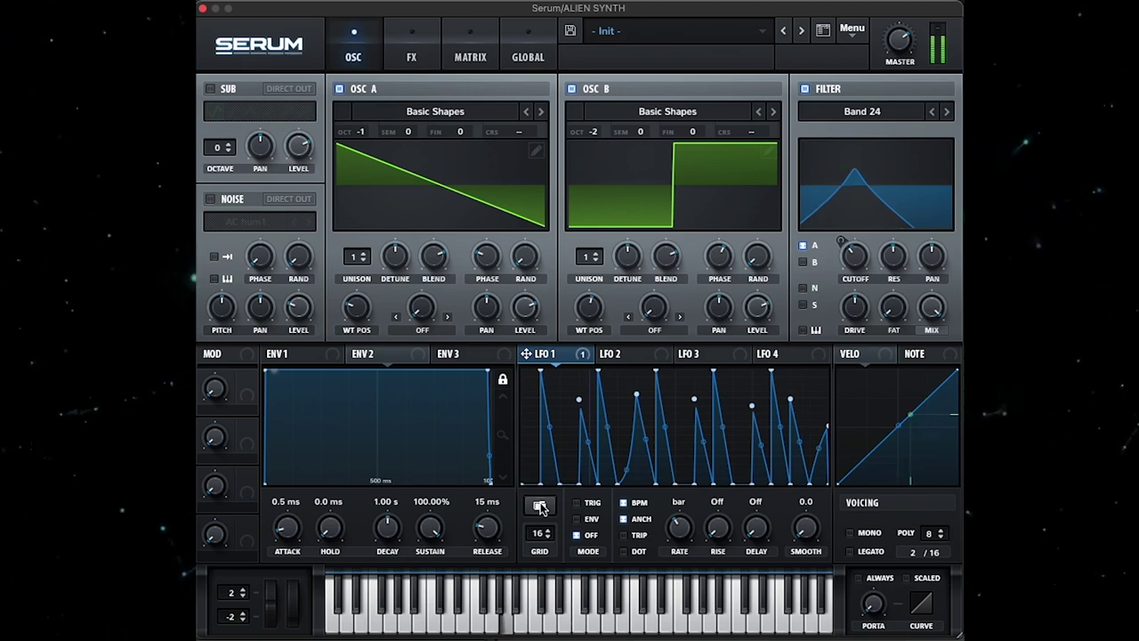
{"action": "left_click", "coordinate": [540, 505], "text": "alt"}
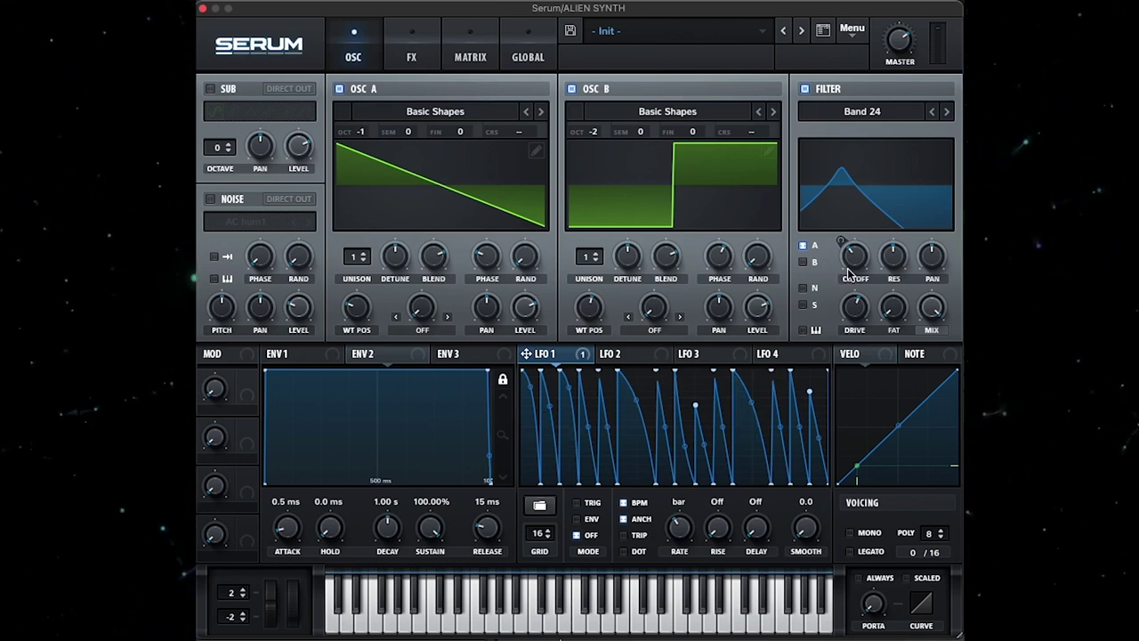
Examine the synth's output spectrum in SPAN Plus.
{"action": "mouse_move", "coordinate": [853, 270]}
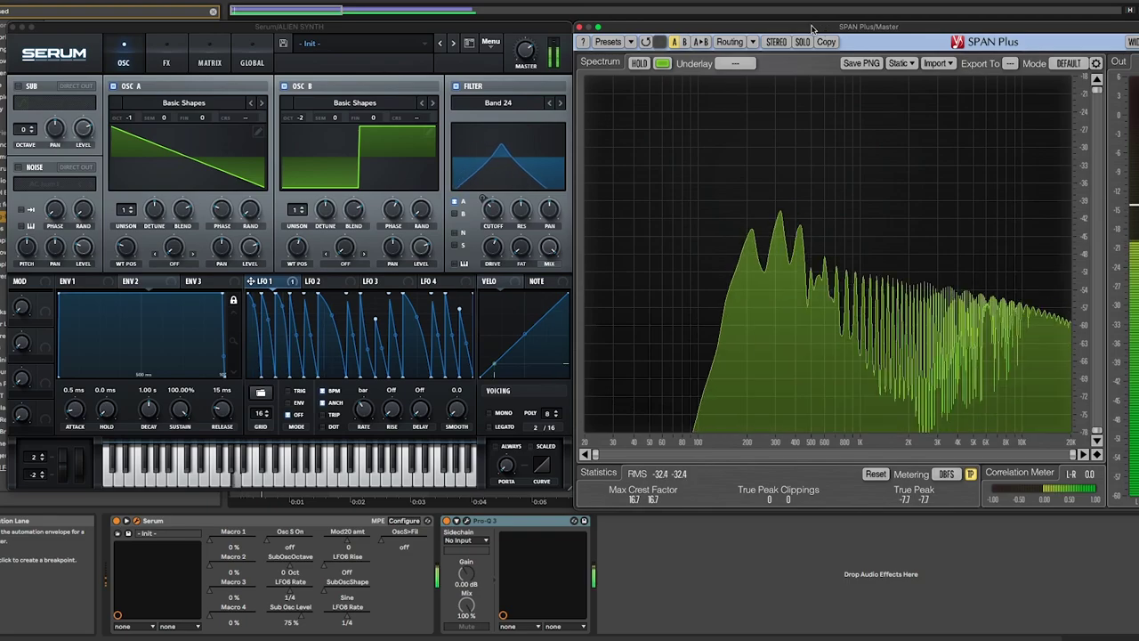
{"action": "left_click_drag", "start_coordinate": [812, 30], "coordinate": [817, 30]}
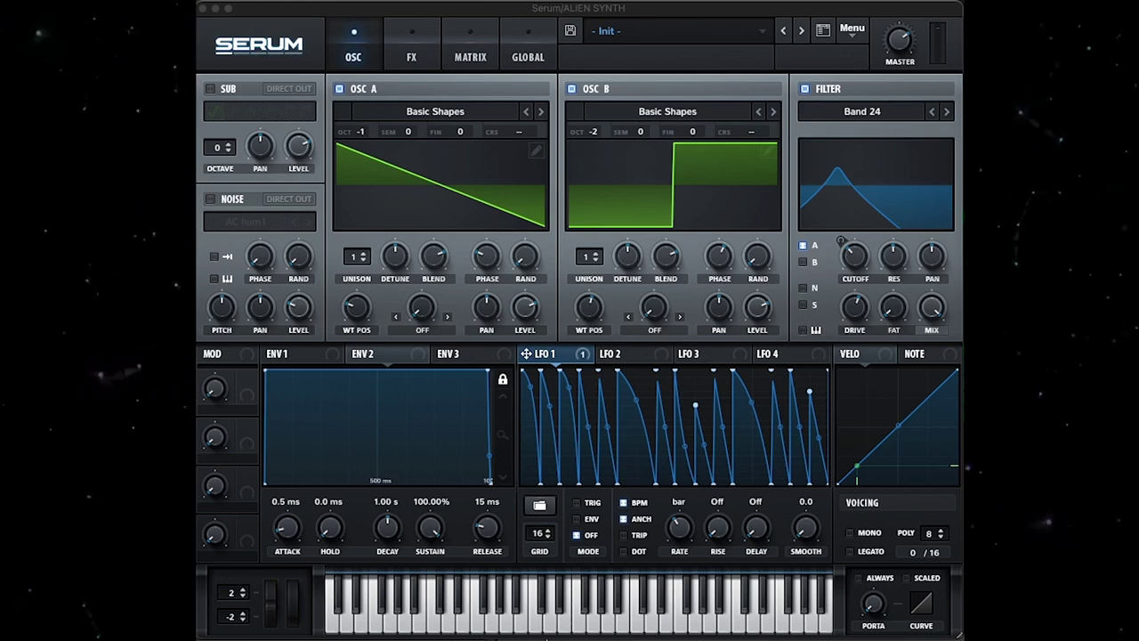
Add the Distortion effect and set its type to Downsample.
{"action": "left_click", "coordinate": [409, 42]}
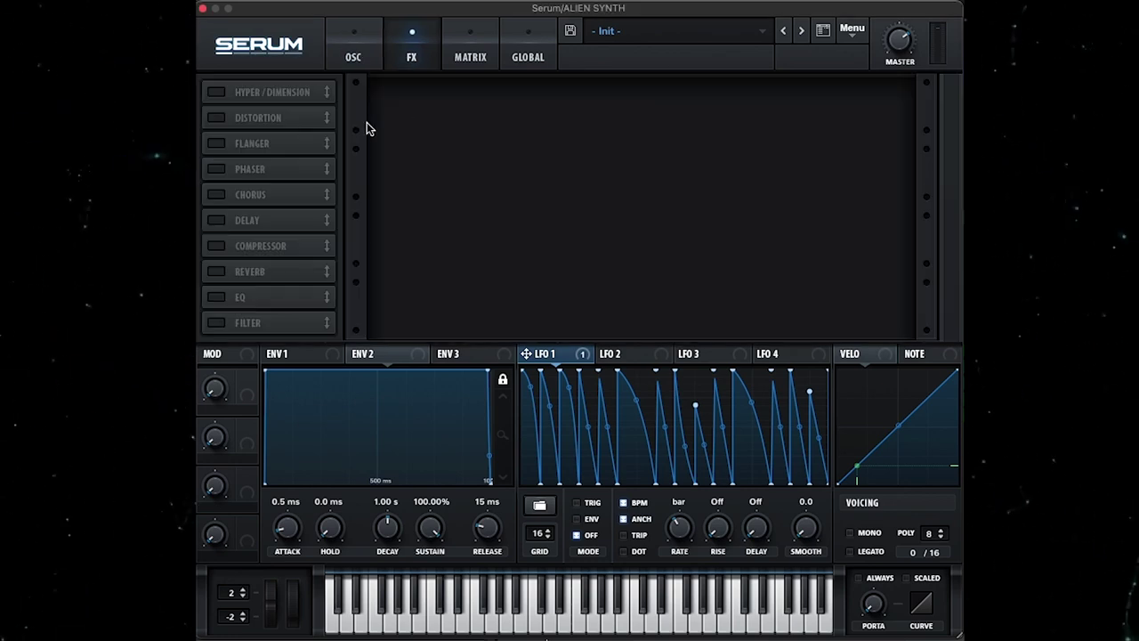
{"action": "left_click", "coordinate": [225, 117]}
{"action": "left_click", "coordinate": [494, 109]}
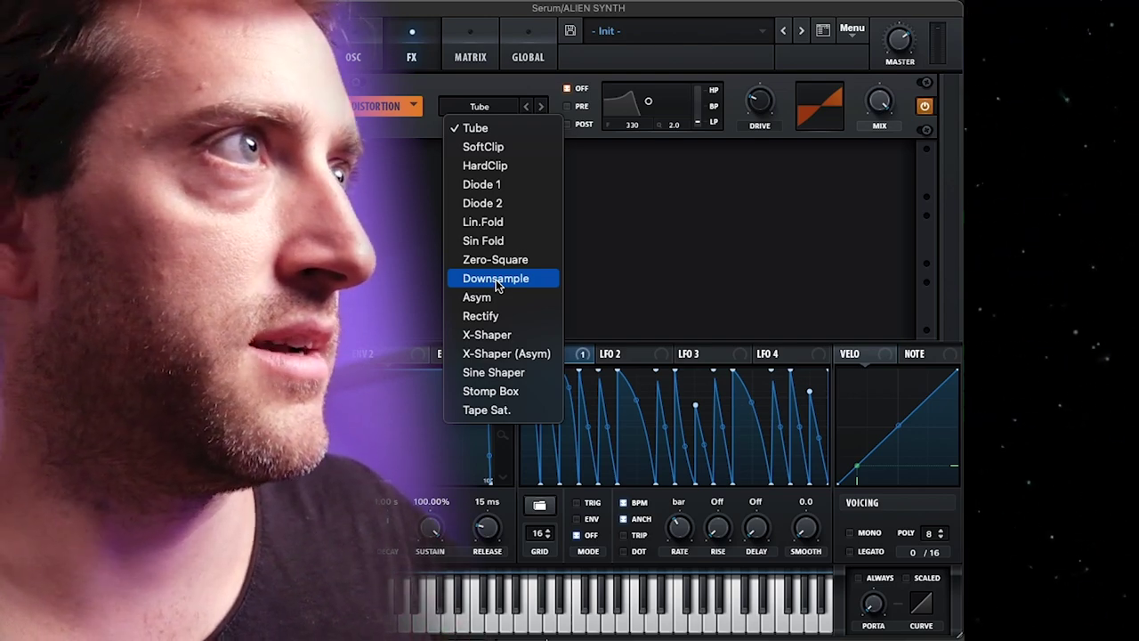
{"action": "left_click", "coordinate": [496, 280]}
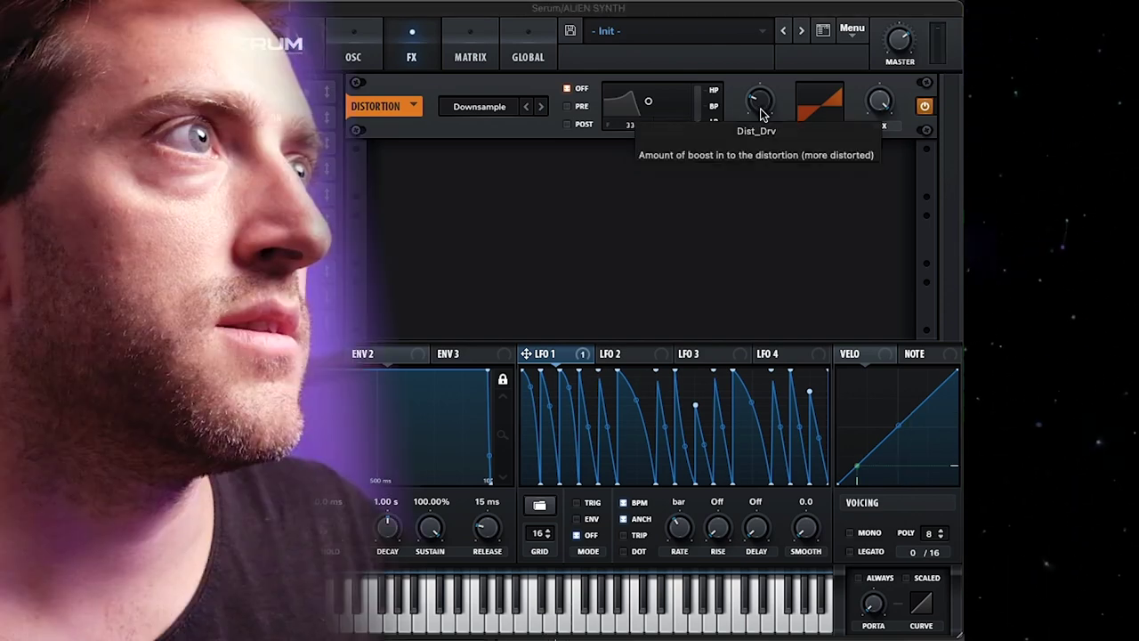
Fine-tune the Downsample distortion's drive to a little below halfway and set its mix high.
{"action": "left_click_drag", "start_coordinate": [771, 106], "coordinate": [802, 19]}
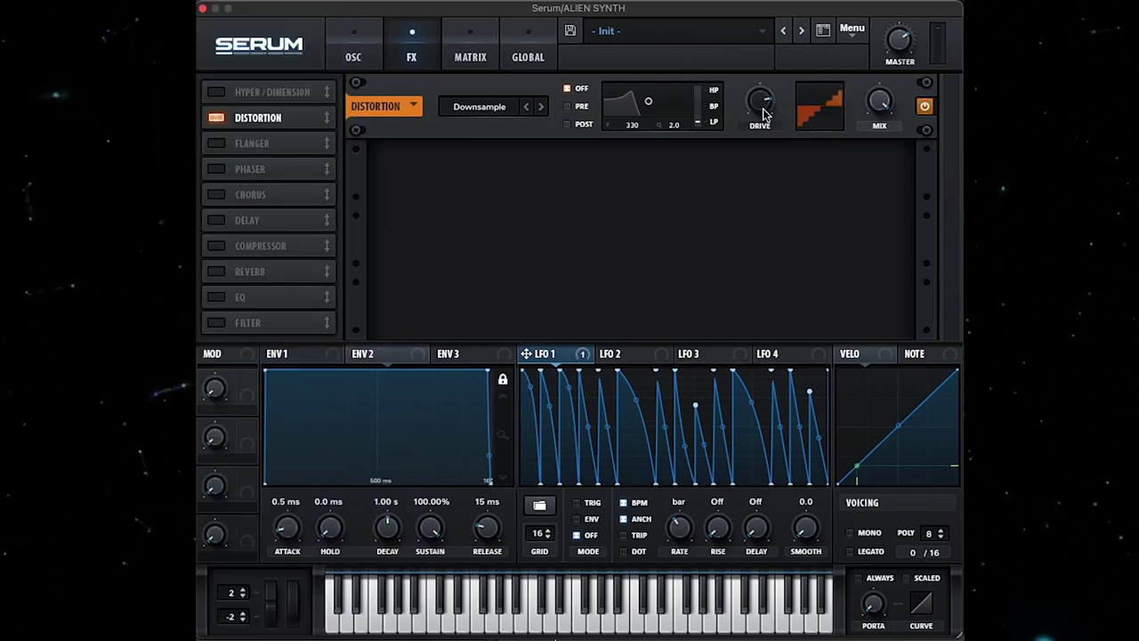
{"action": "left_click_drag", "start_coordinate": [763, 113], "coordinate": [760, 181]}
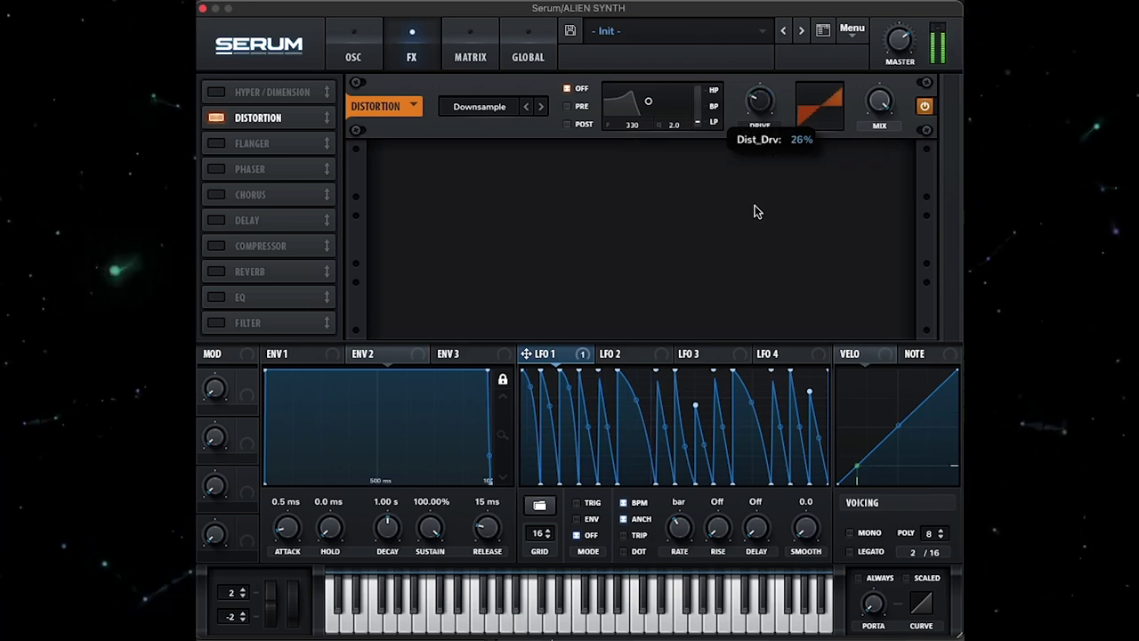
{"action": "left_click_drag", "start_coordinate": [772, 172], "coordinate": [773, 150]}
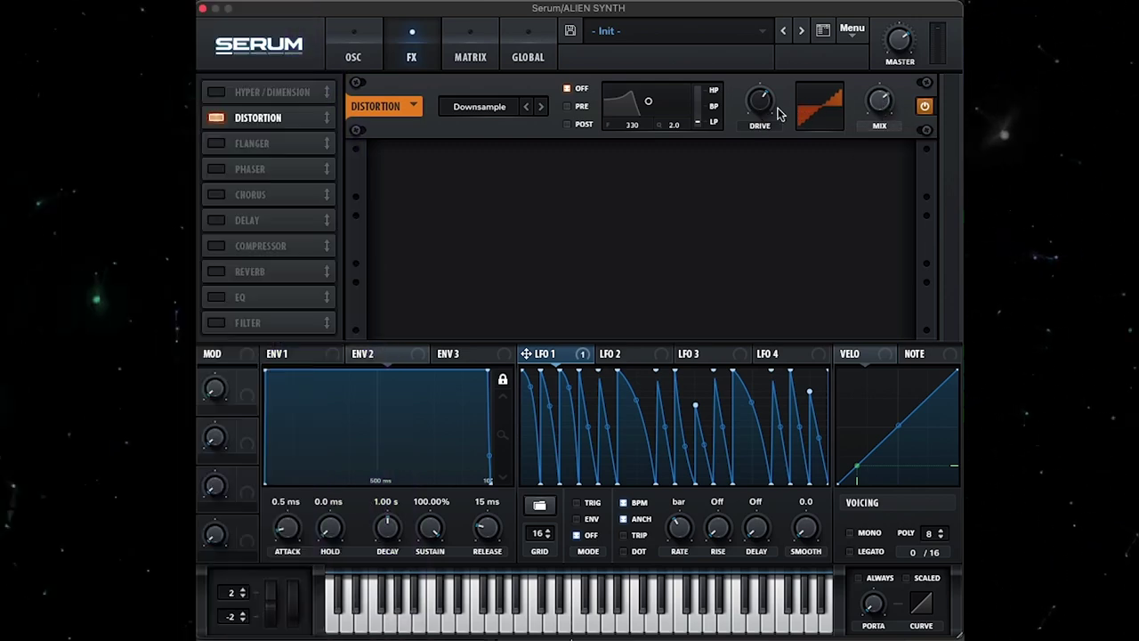
{"action": "left_click_drag", "start_coordinate": [779, 114], "coordinate": [757, 161]}
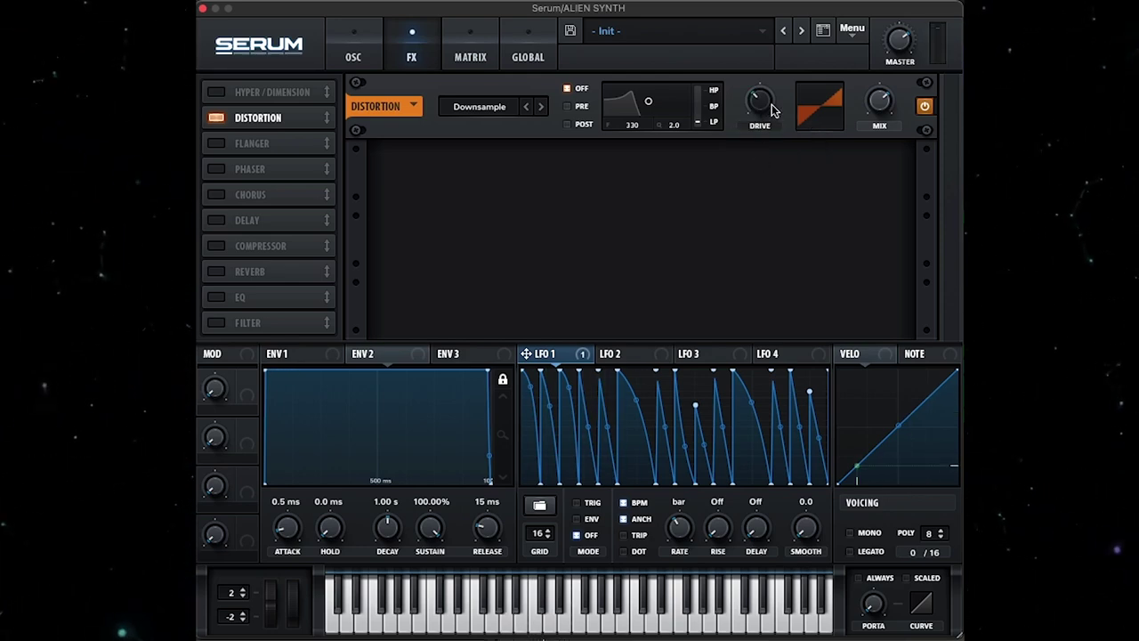
{"action": "left_click_drag", "start_coordinate": [770, 113], "coordinate": [773, 89]}
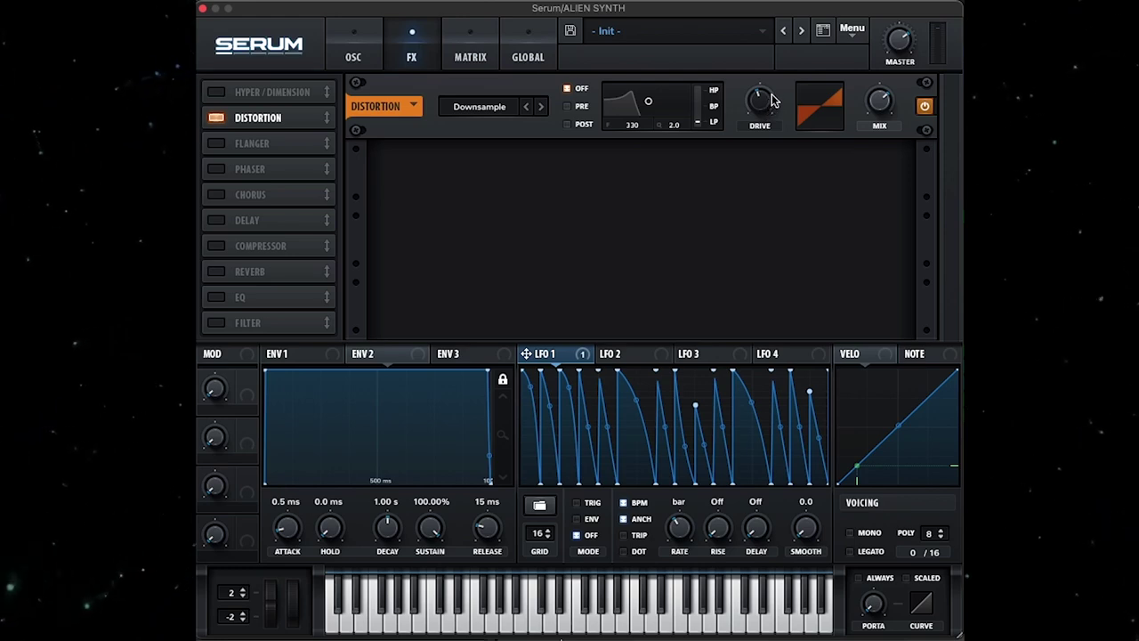
{"action": "left_click_drag", "start_coordinate": [767, 110], "coordinate": [765, 116]}
{"action": "left_click_drag", "start_coordinate": [878, 104], "coordinate": [882, 67]}
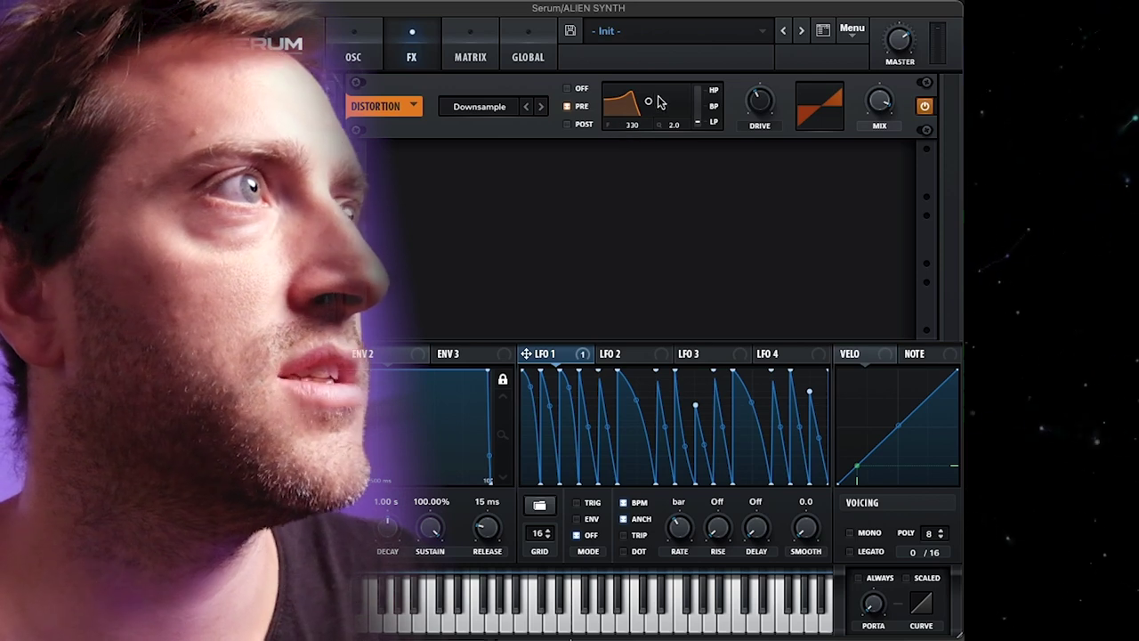
Shape the distortion's pre-filter into a high-pass at about 240 Hz with a Q of about 2.0.
{"action": "left_click_drag", "start_coordinate": [631, 116], "coordinate": [676, 101]}
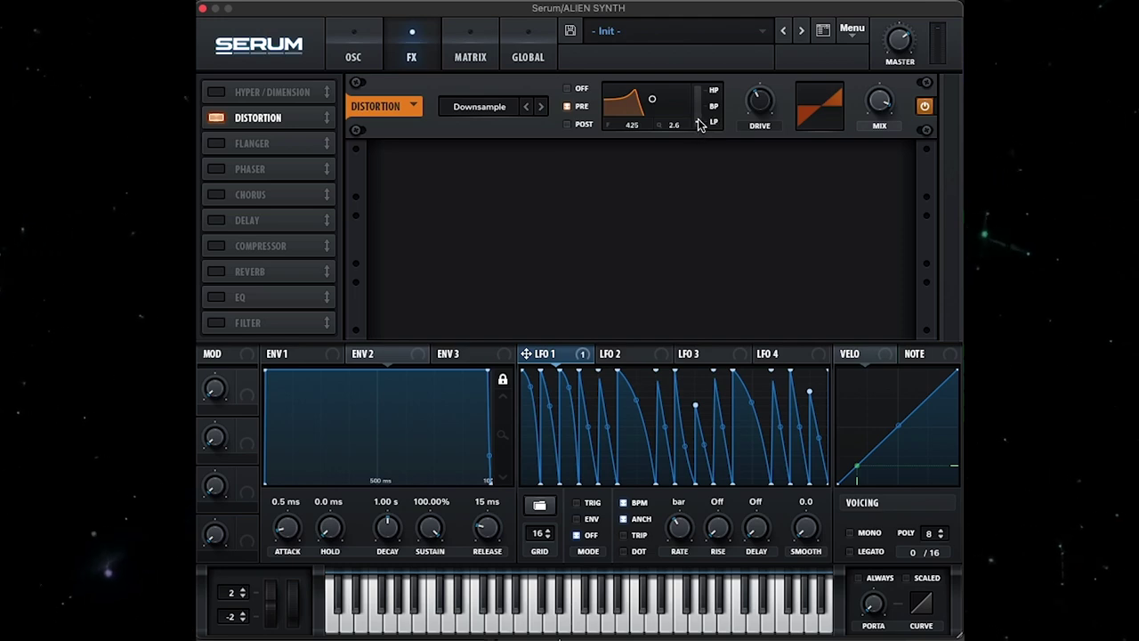
{"action": "left_click_drag", "start_coordinate": [700, 125], "coordinate": [712, 67]}
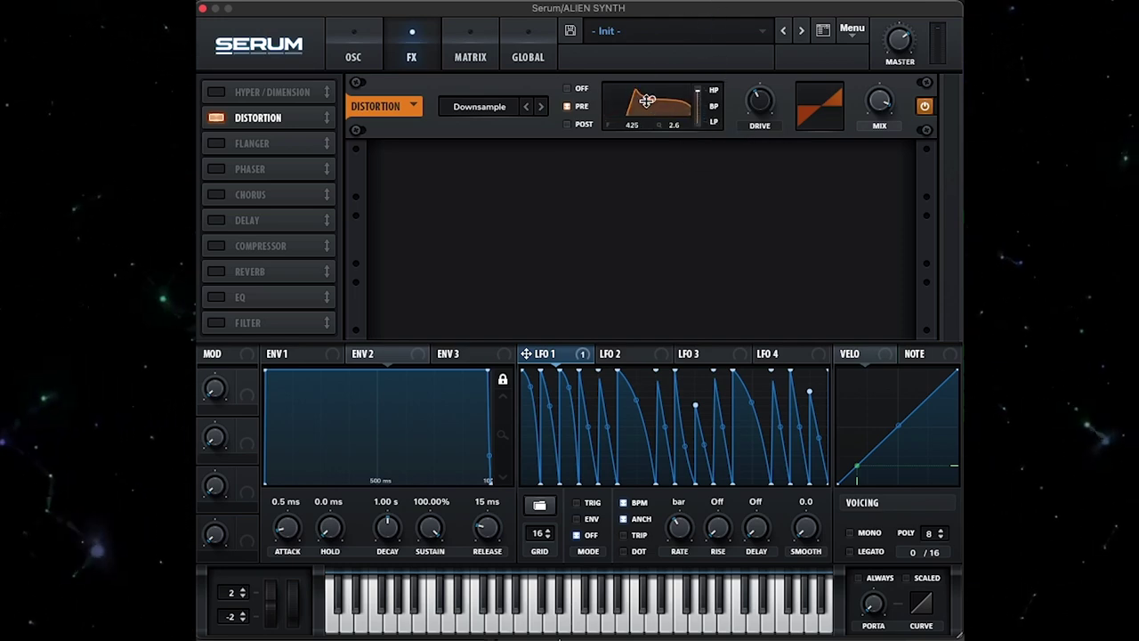
{"action": "mouse_move", "coordinate": [652, 102]}
{"action": "left_mouse_down"}
{"action": "mouse_move", "coordinate": [639, 105]}
{"action": "mouse_move", "coordinate": [656, 104]}
{"action": "left_mouse_up"}
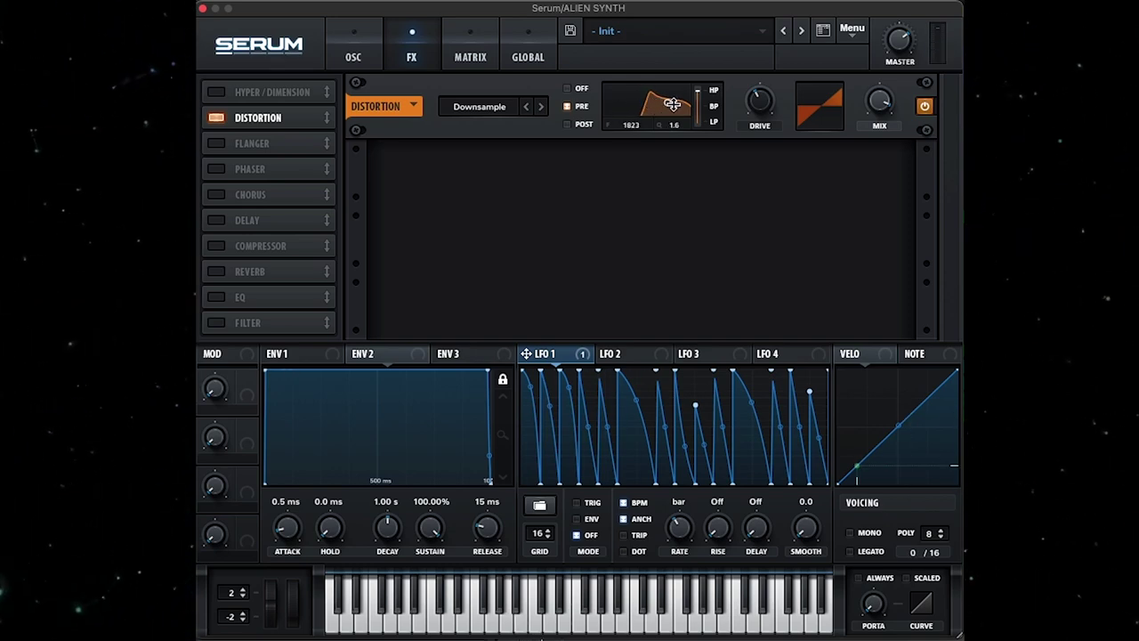
{"action": "left_click_drag", "start_coordinate": [664, 102], "coordinate": [637, 126]}
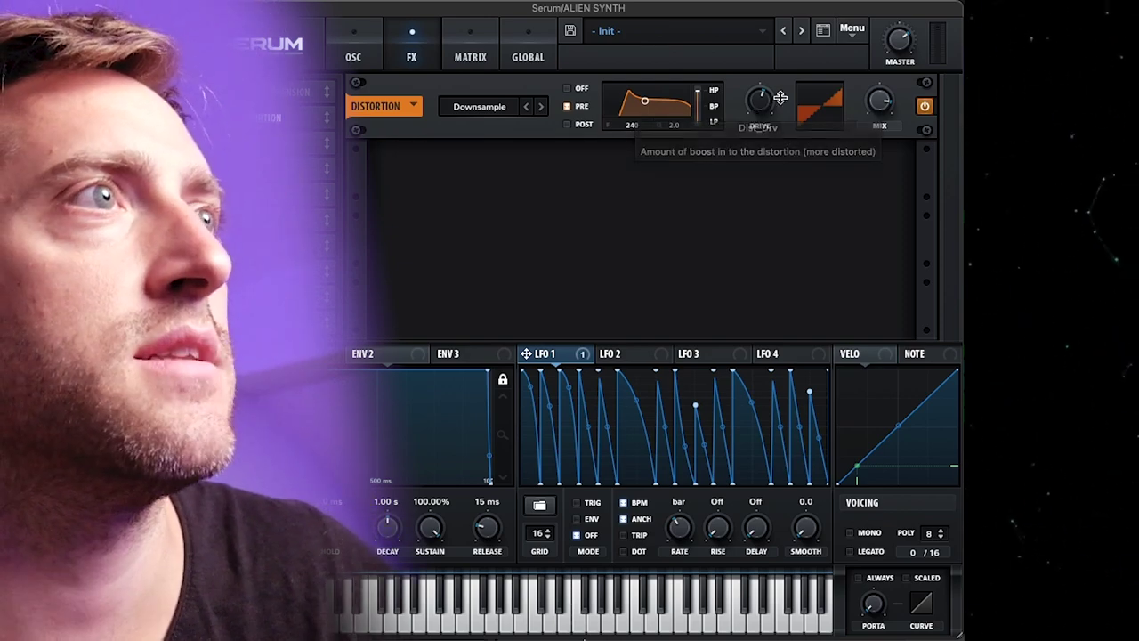
Lower the cutoff of the Band 24 filter.
{"action": "left_click", "coordinate": [360, 39]}
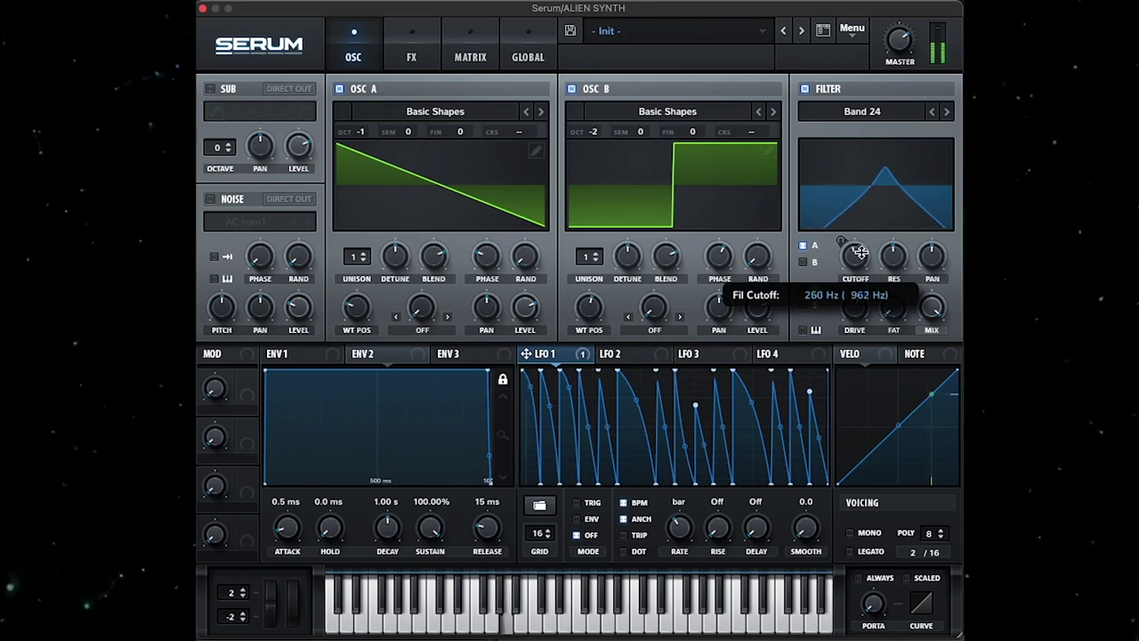
{"action": "left_click_drag", "start_coordinate": [859, 252], "coordinate": [868, 285]}
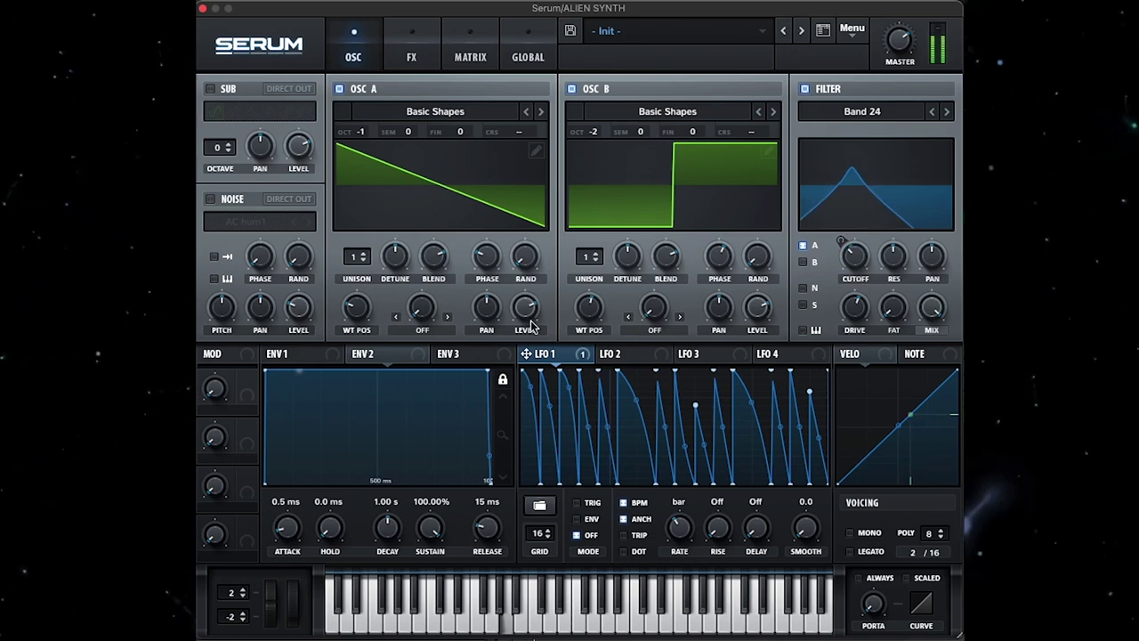
Shape Envelope 2 with a 125 ms decay and 63.15% sustain, and assign it to modulate the filter cutoff.
{"action": "left_click", "coordinate": [374, 353]}
{"action": "left_click_drag", "start_coordinate": [486, 371], "coordinate": [363, 412]}
{"action": "left_click_drag", "start_coordinate": [388, 530], "coordinate": [388, 514]}
{"action": "left_click_drag", "start_coordinate": [399, 352], "coordinate": [776, 280]}
{"action": "left_click_drag", "start_coordinate": [848, 256], "coordinate": [833, 292]}
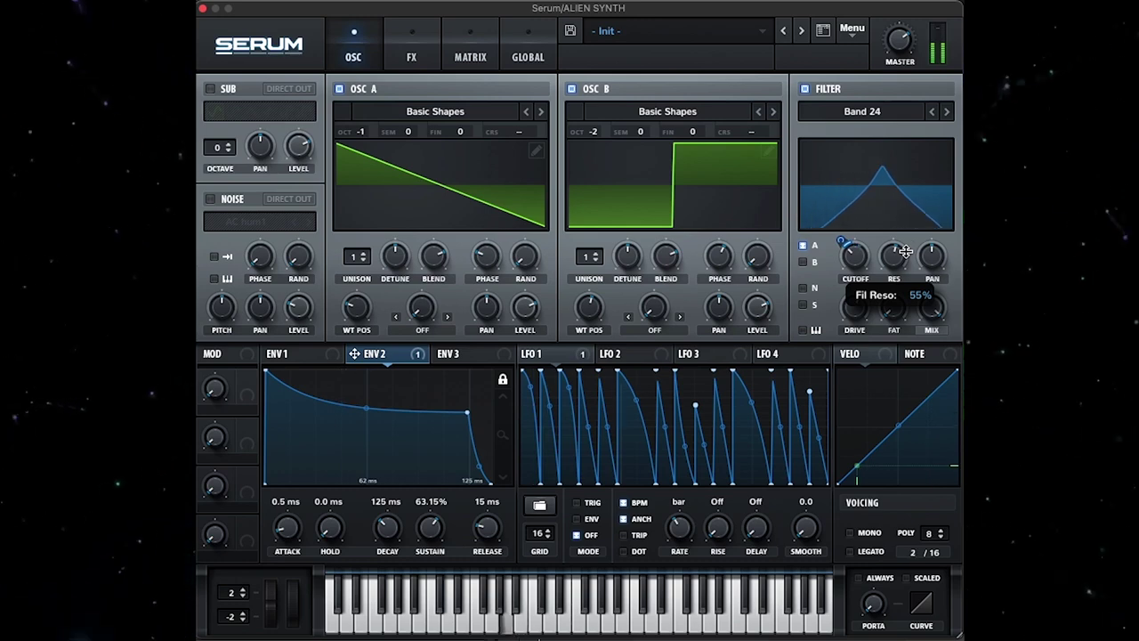
Sweep the Downsample distortion's drive through its range and settle it at about 40%.
{"action": "left_click", "coordinate": [412, 45]}
{"action": "left_click_drag", "start_coordinate": [760, 106], "coordinate": [759, 119]}
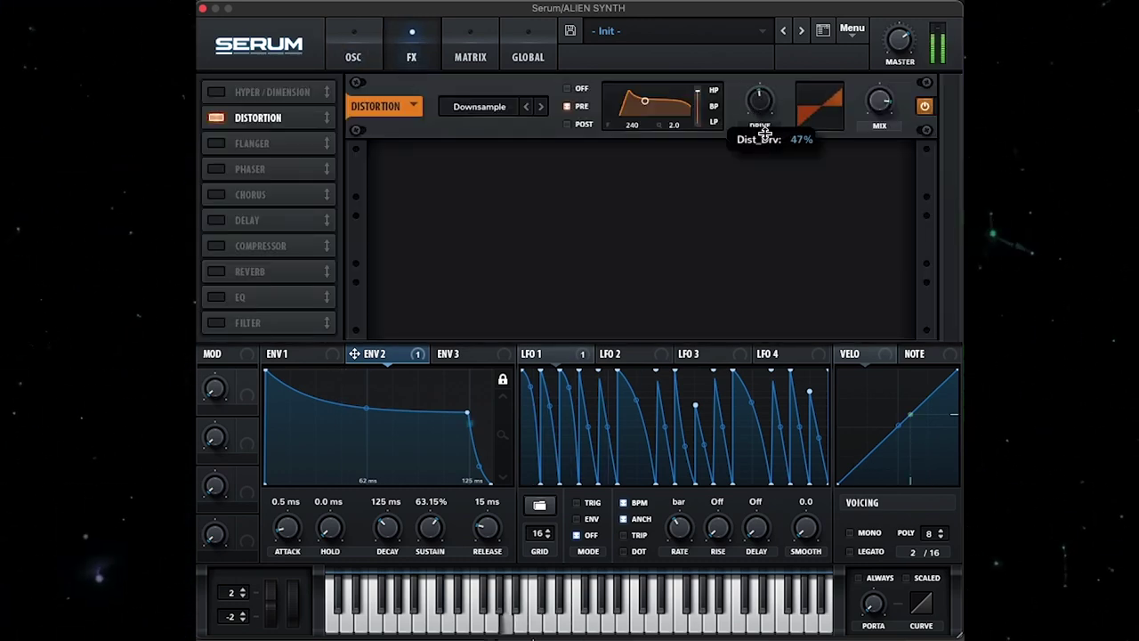
{"action": "left_click_drag", "start_coordinate": [763, 140], "coordinate": [759, 228]}
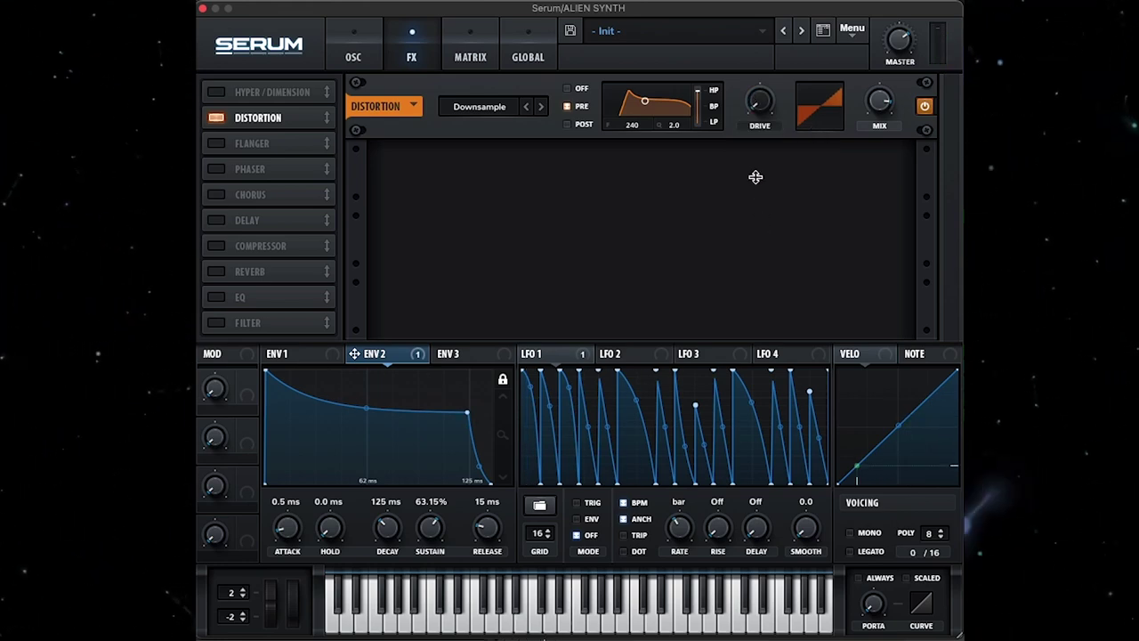
{"action": "left_click_drag", "start_coordinate": [760, 103], "coordinate": [765, 2]}
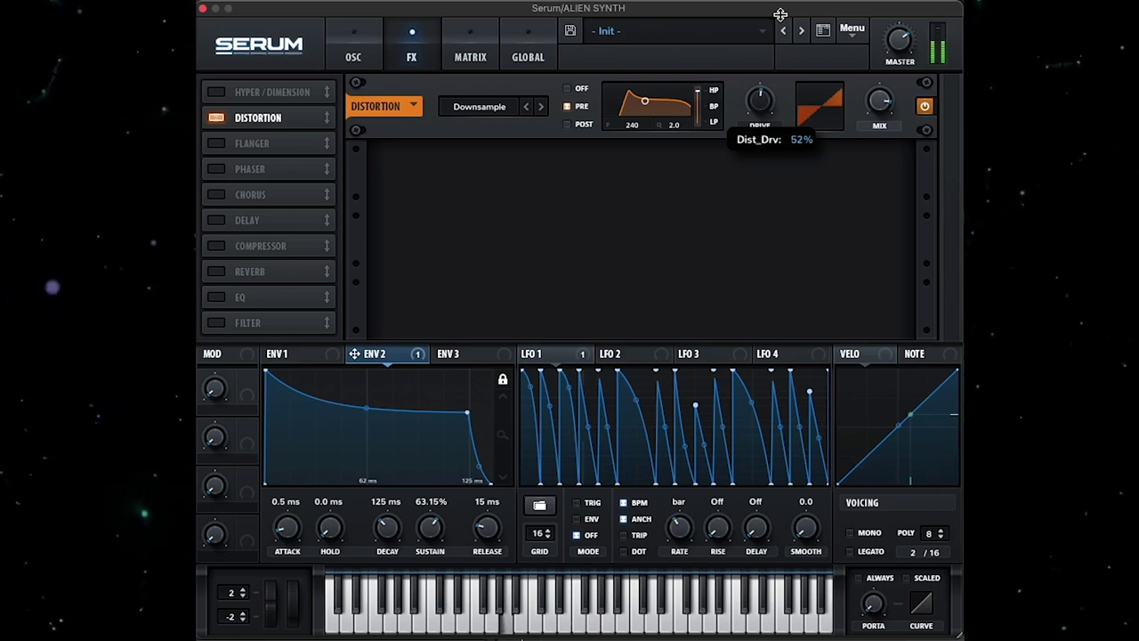
{"action": "left_click_drag", "start_coordinate": [779, 17], "coordinate": [776, 30]}
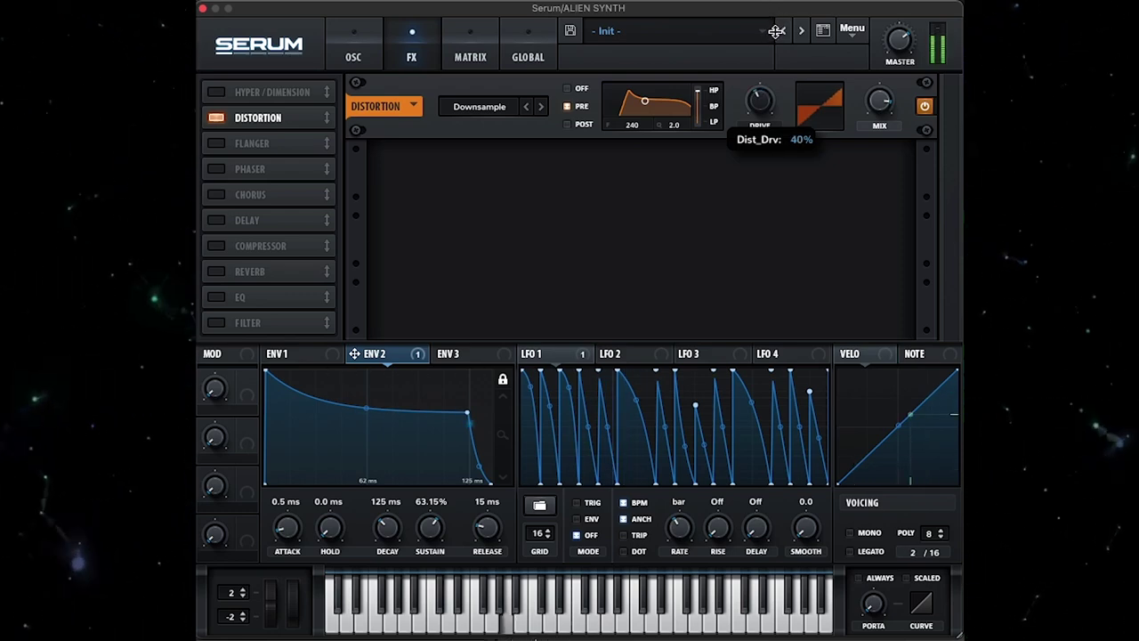
{"action": "mouse_move", "coordinate": [763, 104]}
{"action": "left_mouse_down"}
{"action": "mouse_move", "coordinate": [753, 107]}
{"action": "mouse_move", "coordinate": [769, 103]}
{"action": "left_mouse_up"}
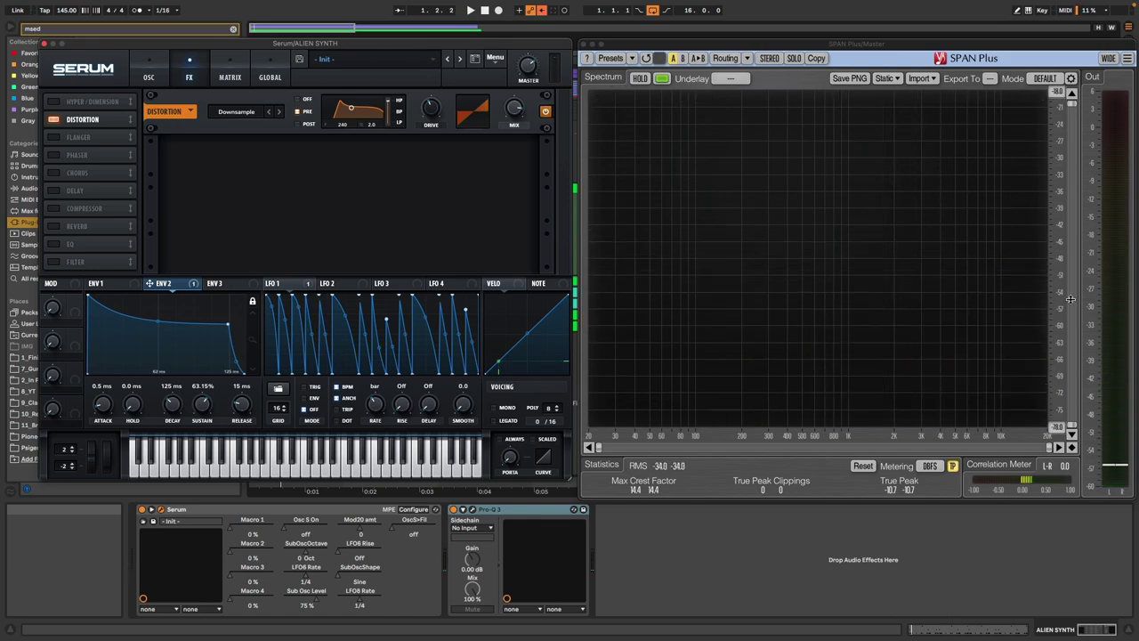
Compare the sound with the Distortion effect off and on, leaving it enabled.
{"action": "left_click", "coordinate": [54, 120]}
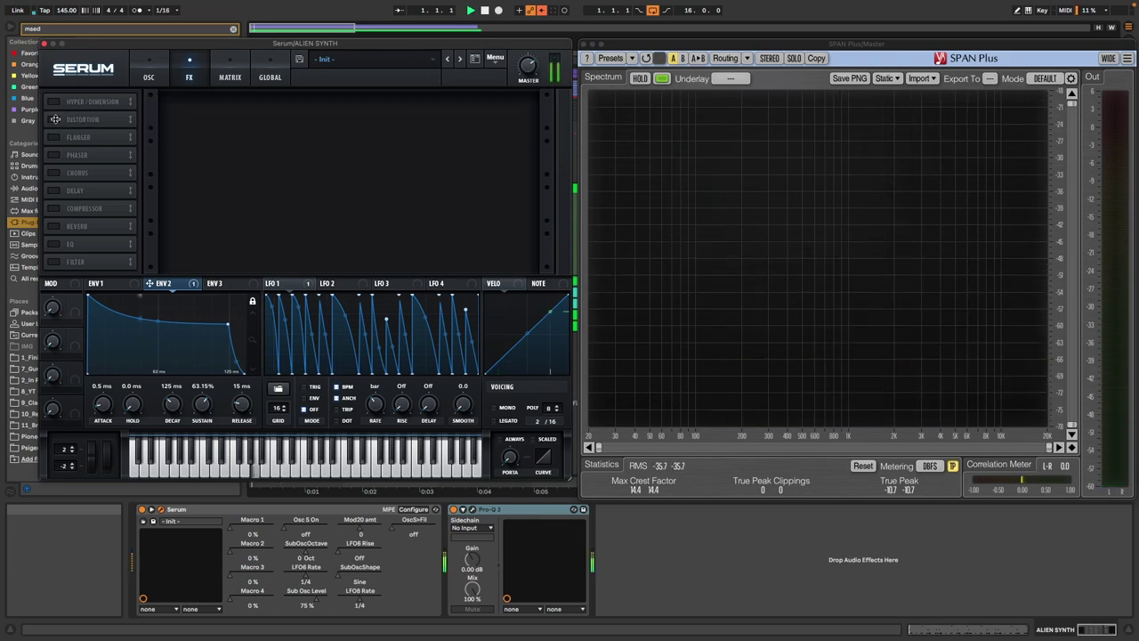
{"action": "left_click", "coordinate": [54, 120]}
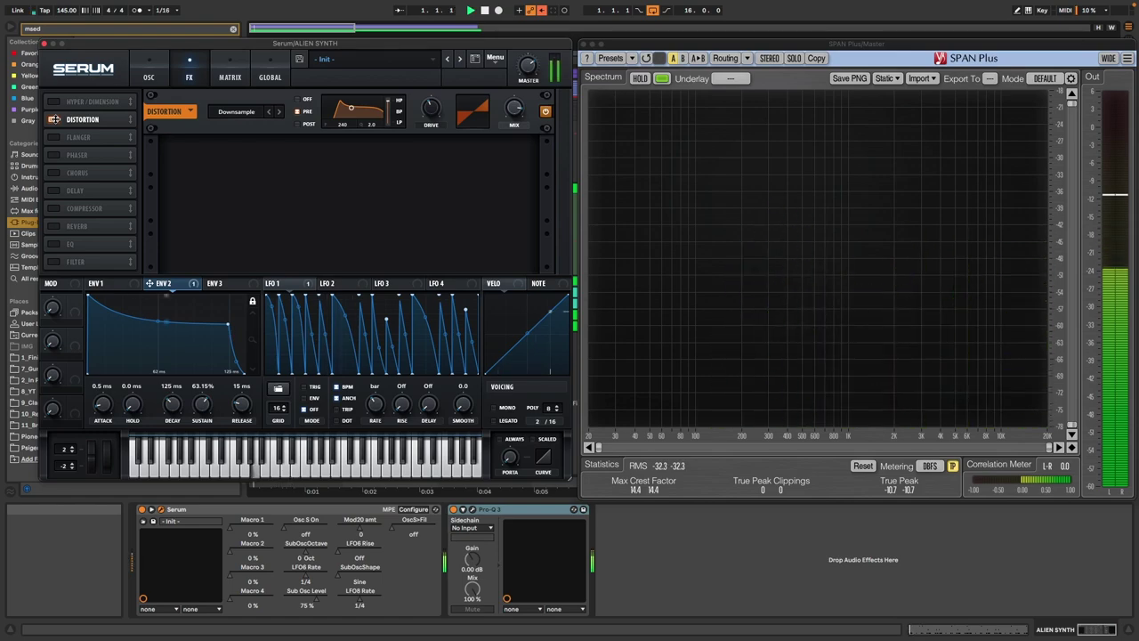
{"action": "left_click", "coordinate": [54, 119]}
{"action": "left_click", "coordinate": [54, 119]}
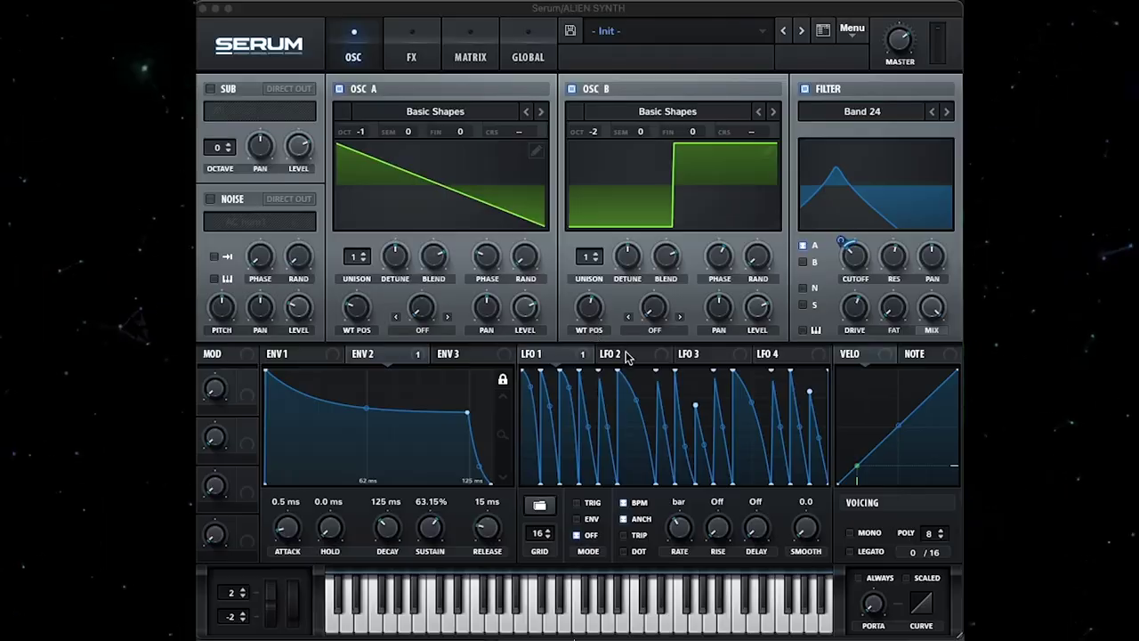
Assign LFO 2 to the levels of oscillators A and B and browse the Glitch Automaton 2 LFO Shapes for its shape.
{"action": "left_click", "coordinate": [625, 353]}
{"action": "left_click_drag", "start_coordinate": [605, 353], "coordinate": [525, 341]}
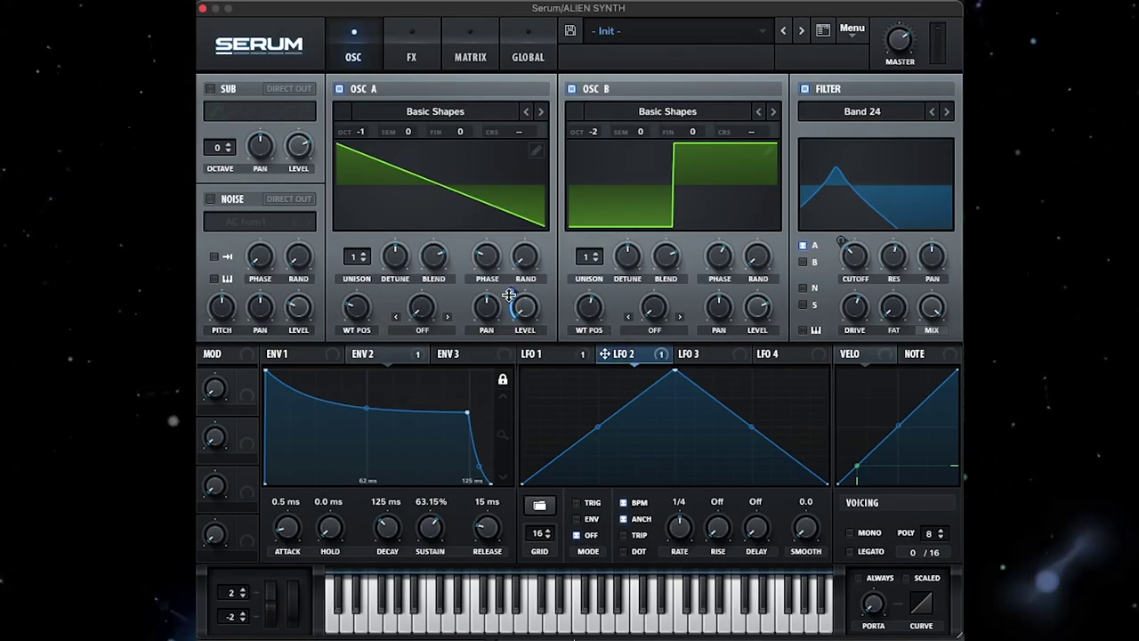
{"action": "left_click", "coordinate": [540, 505]}
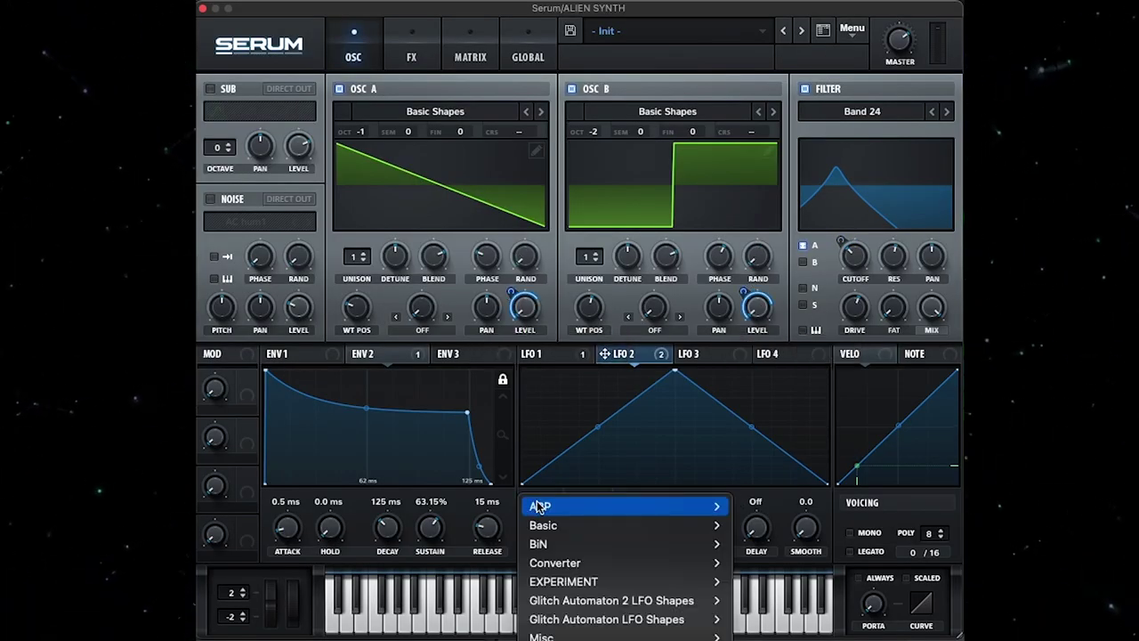
{"action": "mouse_move", "coordinate": [611, 601]}
{"action": "left_click", "coordinate": [779, 21]}
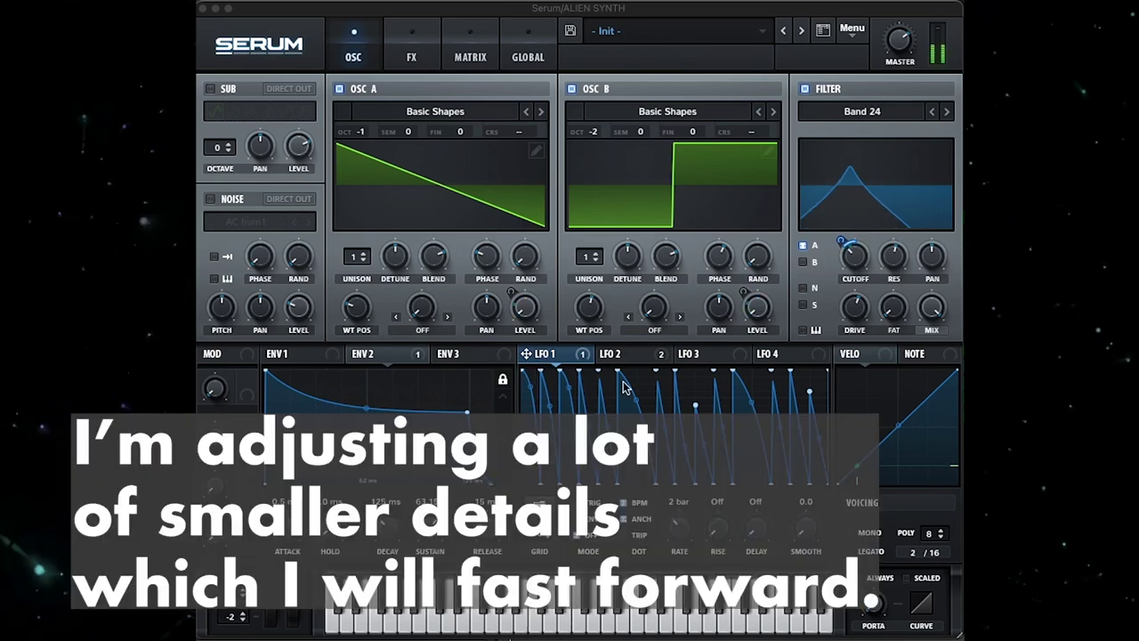
Adjust LFO 1's depth on the filter cutoff and raise the distortion's pre-filter frequency to about 327 Hz.
{"action": "left_click_drag", "start_coordinate": [842, 240], "coordinate": [841, 225]}
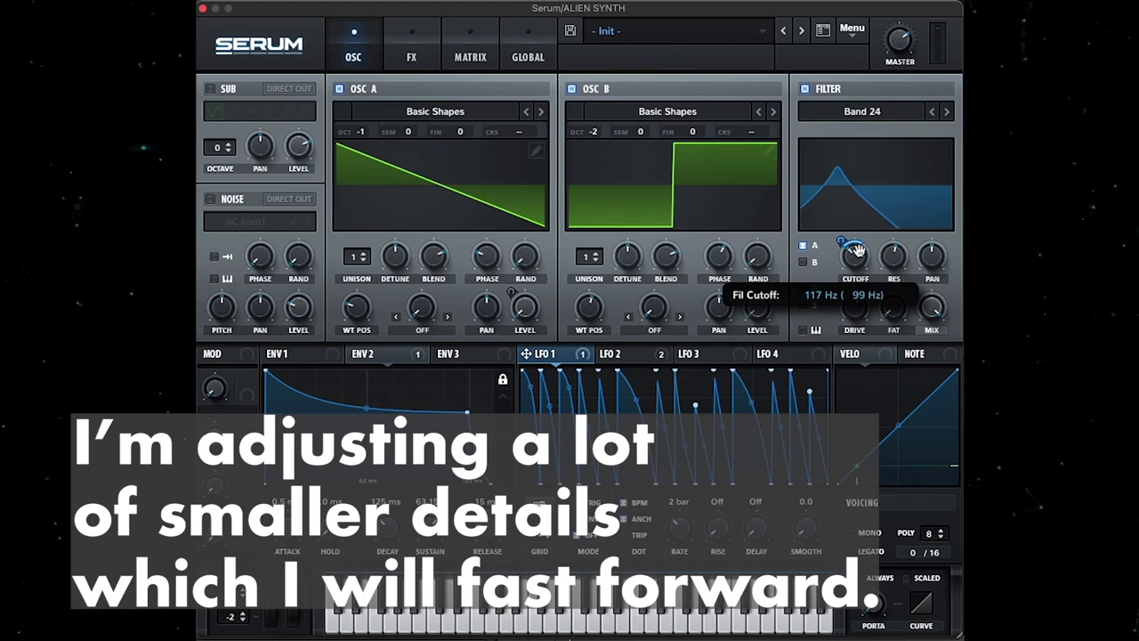
{"action": "left_click", "coordinate": [411, 49]}
{"action": "left_click_drag", "start_coordinate": [638, 118], "coordinate": [644, 121]}
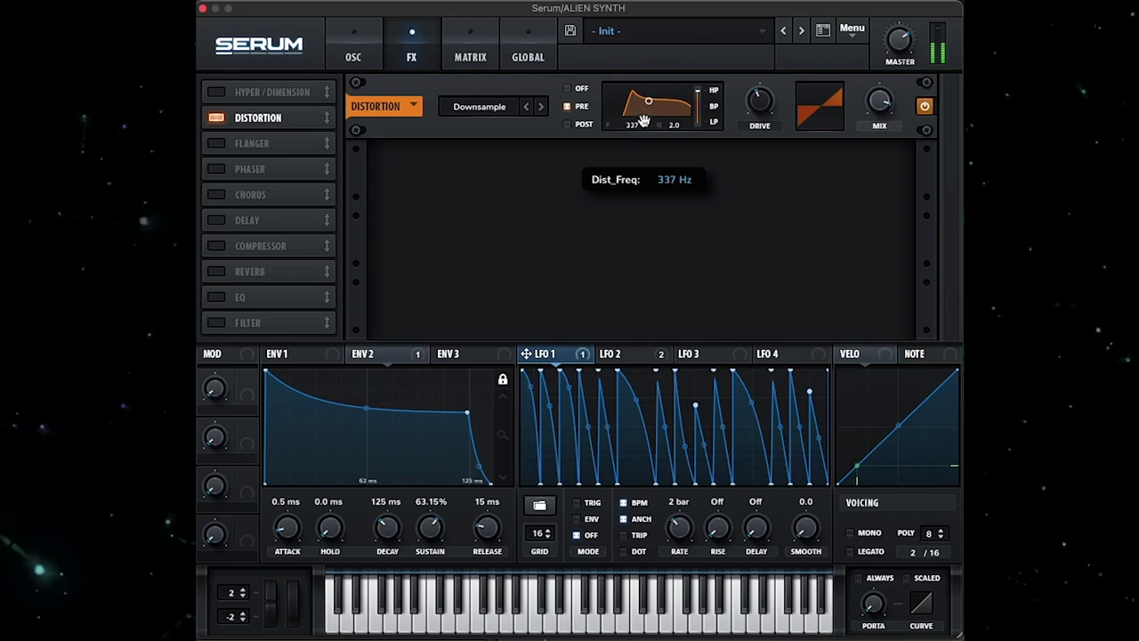
Readjust the oscillator phase and LFO 1's modulation depth on the filter cutoff.
{"action": "left_click", "coordinate": [378, 33]}
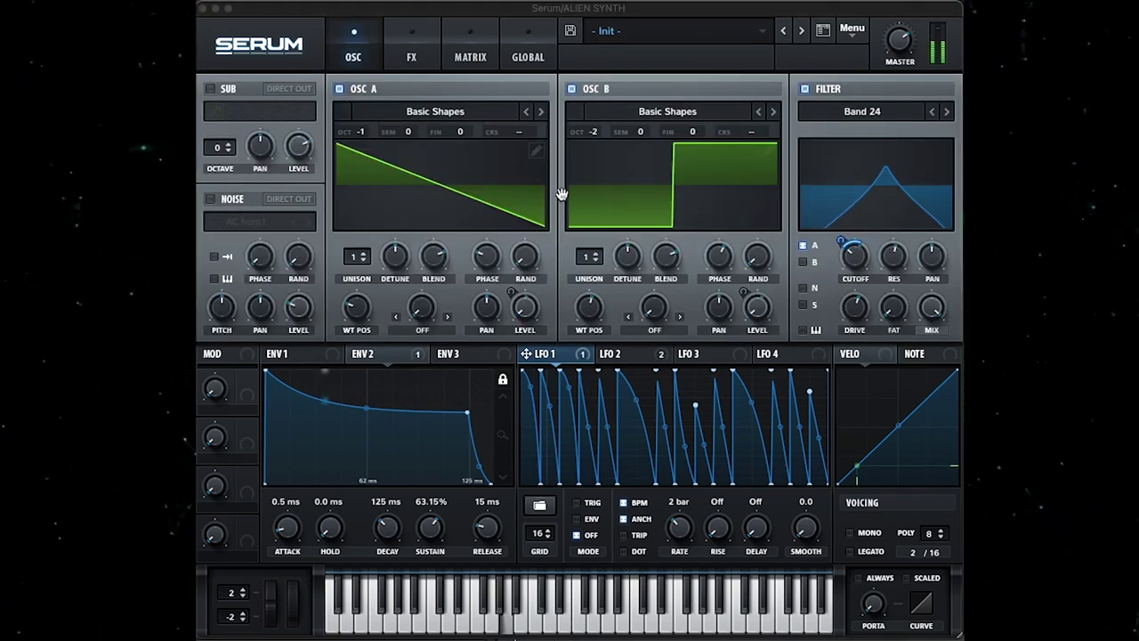
{"action": "left_click_drag", "start_coordinate": [719, 257], "coordinate": [737, 236]}
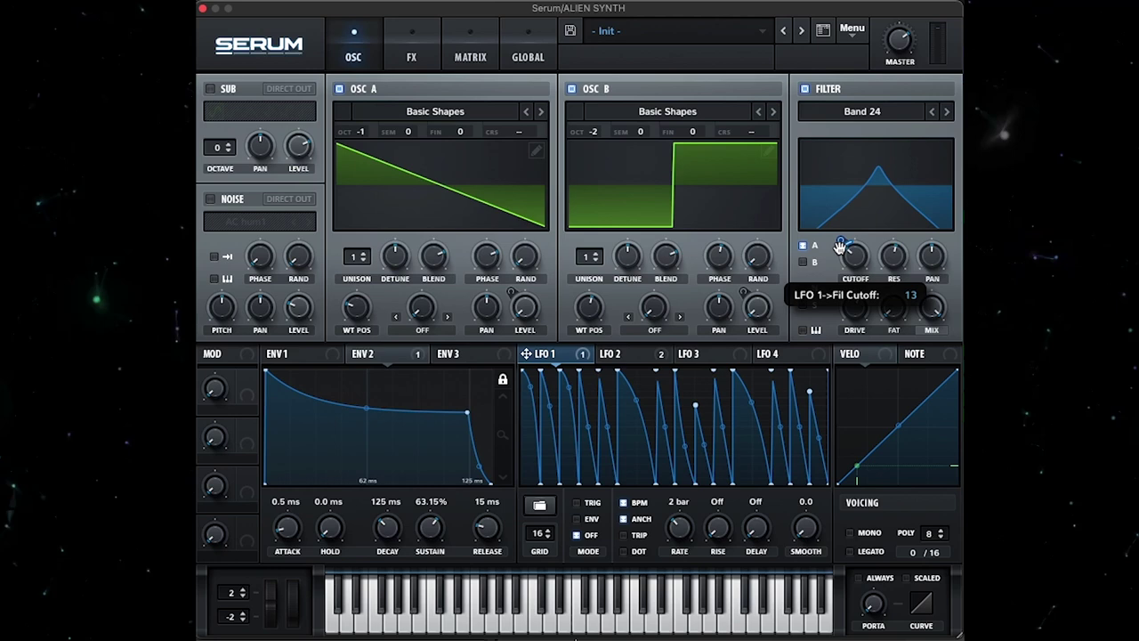
{"action": "left_click_drag", "start_coordinate": [841, 246], "coordinate": [842, 242]}
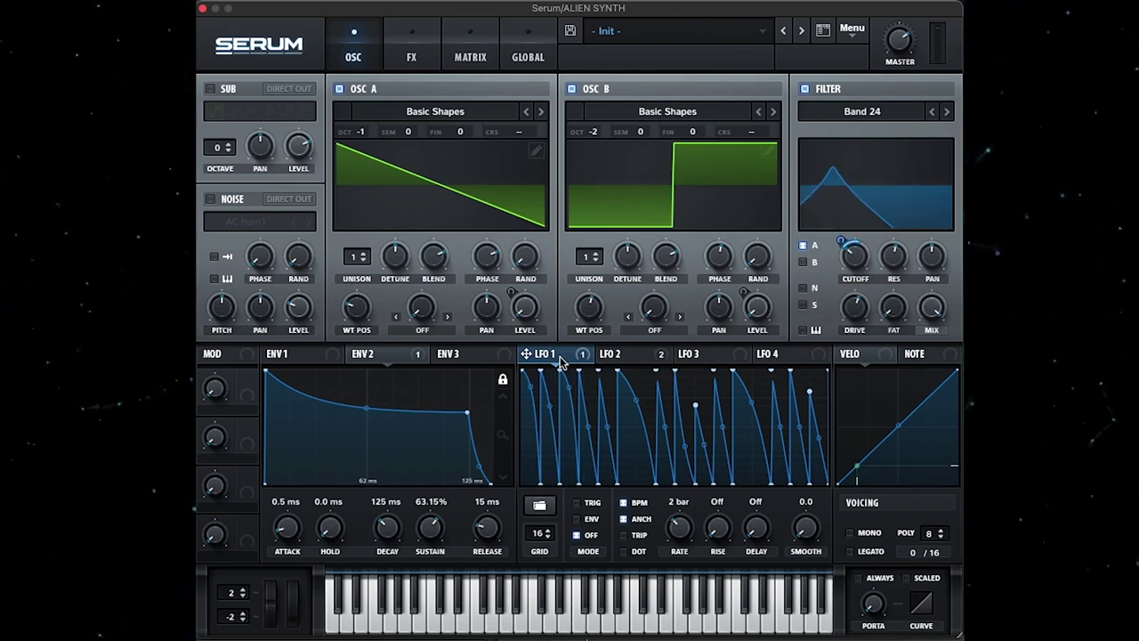
Shape LFO 3 as a short, steep falling curve at the start of its cycle, with the rest flat at zero.
{"action": "left_click", "coordinate": [722, 356]}
{"action": "left_click_drag", "start_coordinate": [669, 376], "coordinate": [477, 350]}
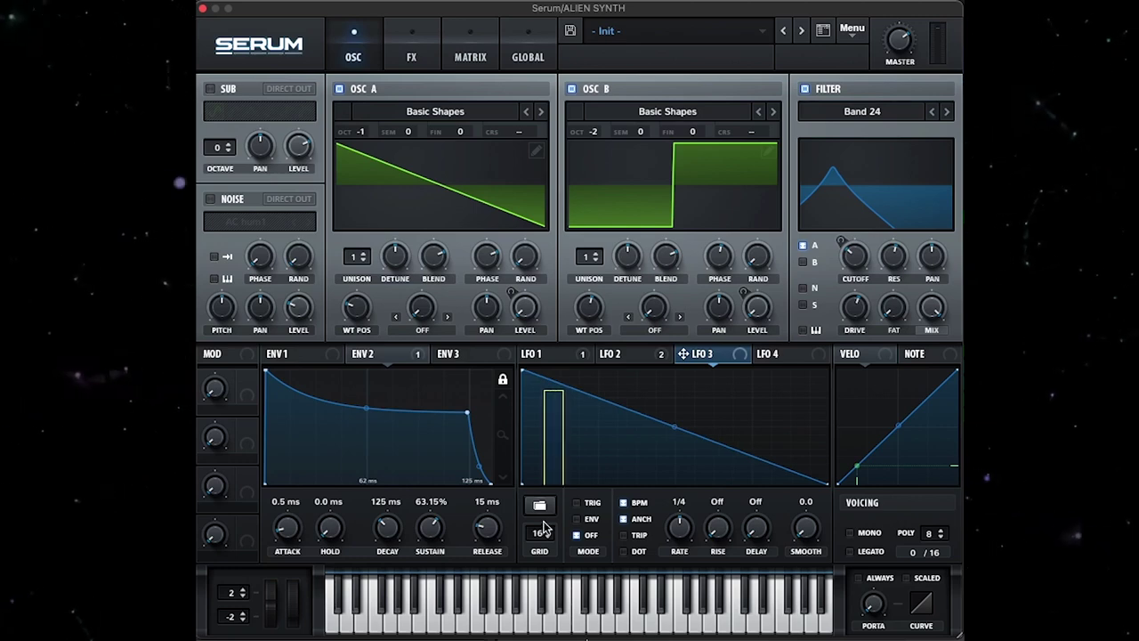
{"action": "left_click_drag", "start_coordinate": [571, 385], "coordinate": [559, 503]}
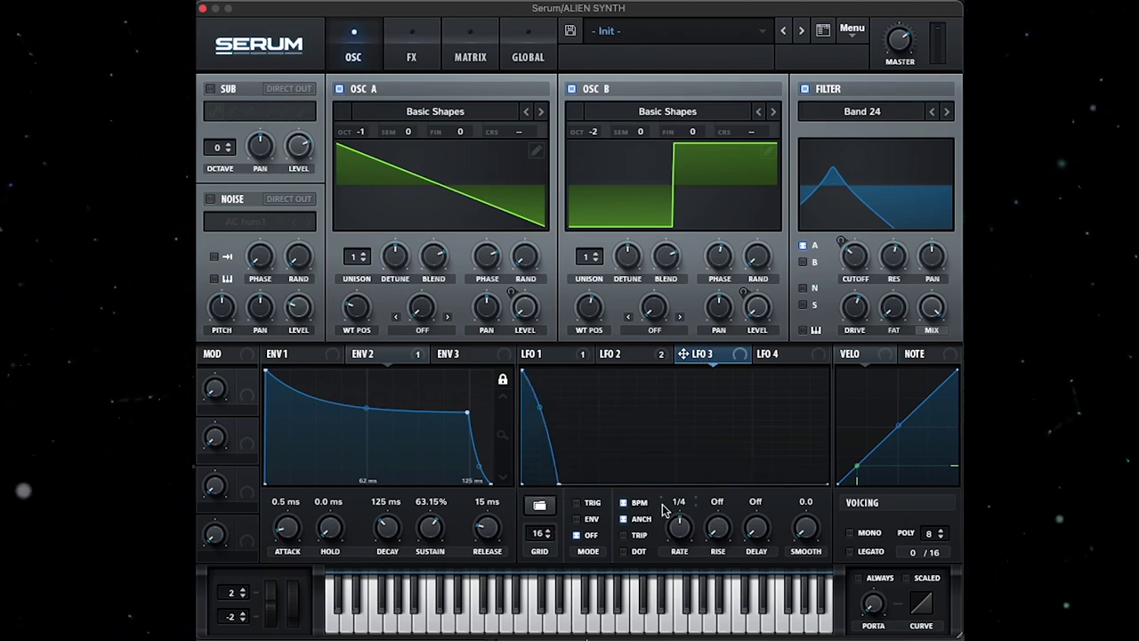
Set LFO 3's rate to 2 bar and route it to the filter cutoff.
{"action": "left_click_drag", "start_coordinate": [679, 535], "coordinate": [677, 547]}
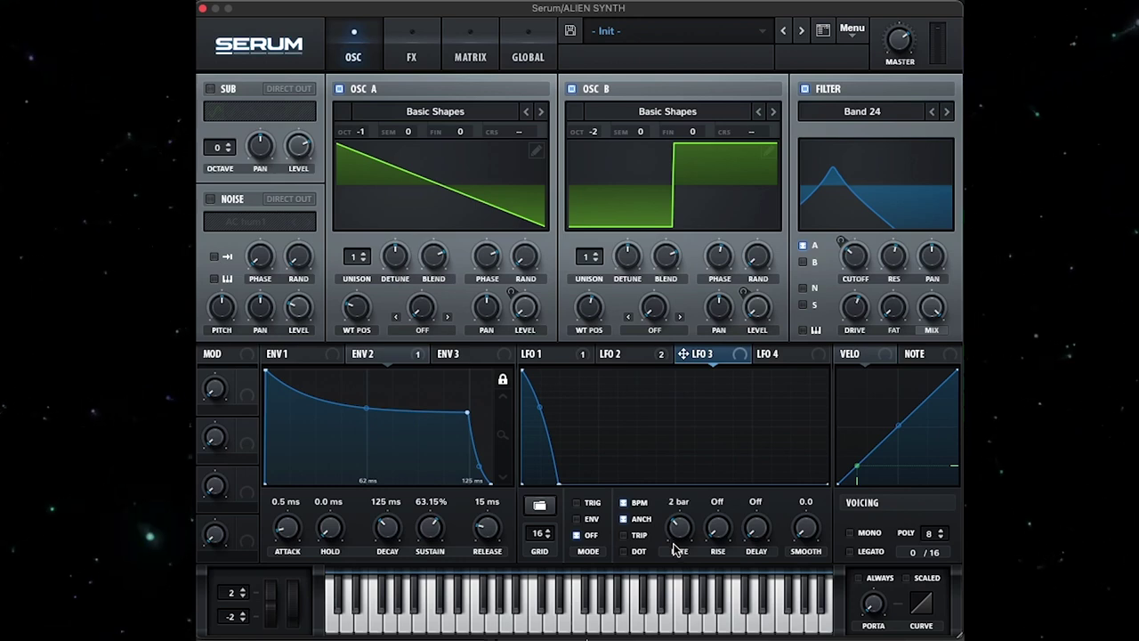
{"action": "left_click_drag", "start_coordinate": [842, 241], "coordinate": [838, 273]}
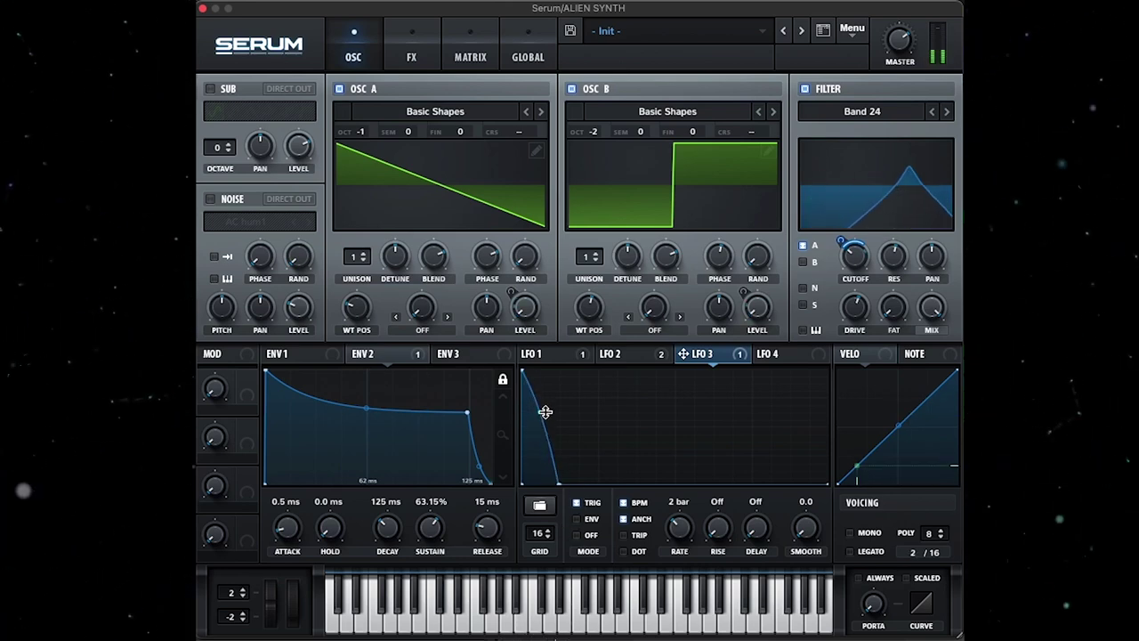
Extend LFO 3's shape with full-height flat sections separated by sharp dips to zero across the cycle.
{"action": "double_click", "coordinate": [562, 372]}
{"action": "double_click", "coordinate": [599, 483]}
{"action": "double_click", "coordinate": [599, 371]}
{"action": "mouse_move", "coordinate": [569, 371]}
{"action": "left_mouse_down"}
{"action": "mouse_move", "coordinate": [823, 371]}
{"action": "mouse_move", "coordinate": [580, 484]}
{"action": "left_mouse_up"}
{"action": "left_click_drag", "start_coordinate": [656, 371], "coordinate": [656, 484]}
{"action": "left_click_drag", "start_coordinate": [713, 370], "coordinate": [719, 483]}
{"action": "left_click_drag", "start_coordinate": [790, 370], "coordinate": [791, 484]}
Set LFO 3's mode to Off and rework its flat sections into irregular curved falls and rises.
{"action": "left_click", "coordinate": [577, 535]}
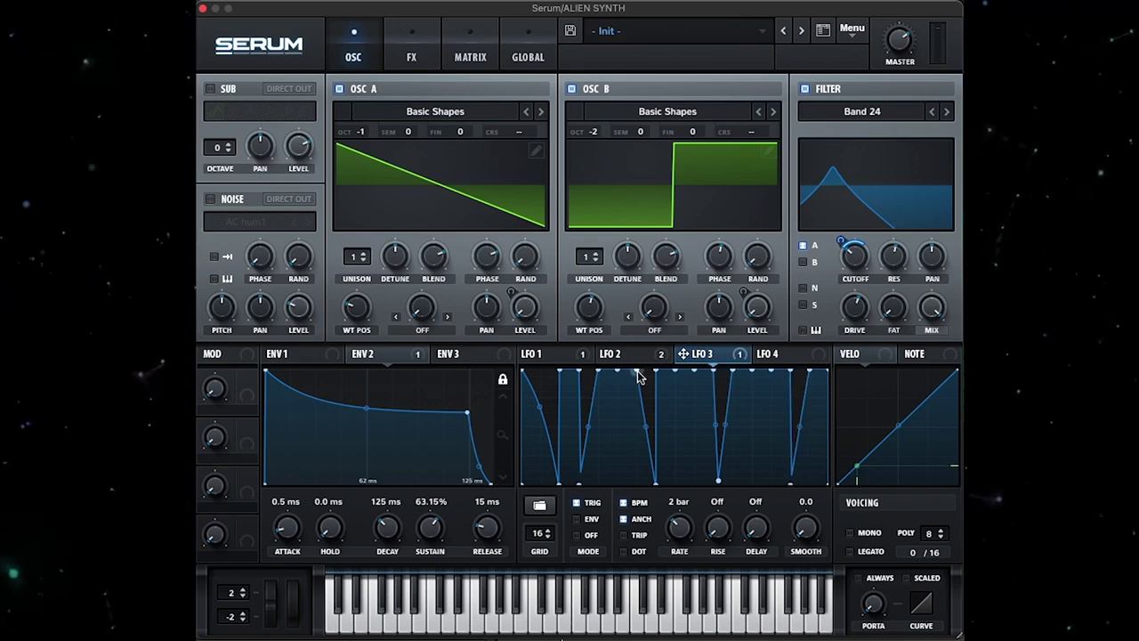
{"action": "left_click_drag", "start_coordinate": [579, 371], "coordinate": [580, 484]}
{"action": "left_click_drag", "start_coordinate": [598, 370], "coordinate": [615, 483]}
{"action": "left_click_drag", "start_coordinate": [636, 370], "coordinate": [656, 483]}
{"action": "left_click_drag", "start_coordinate": [674, 370], "coordinate": [674, 426]}
{"action": "left_click_drag", "start_coordinate": [714, 370], "coordinate": [718, 481]}
Adjust LFO 3's modulation depth on the filter cutoff and raise the filter's Fat amount.
{"action": "left_click_drag", "start_coordinate": [840, 240], "coordinate": [855, 254]}
{"action": "left_click_drag", "start_coordinate": [894, 308], "coordinate": [894, 278]}
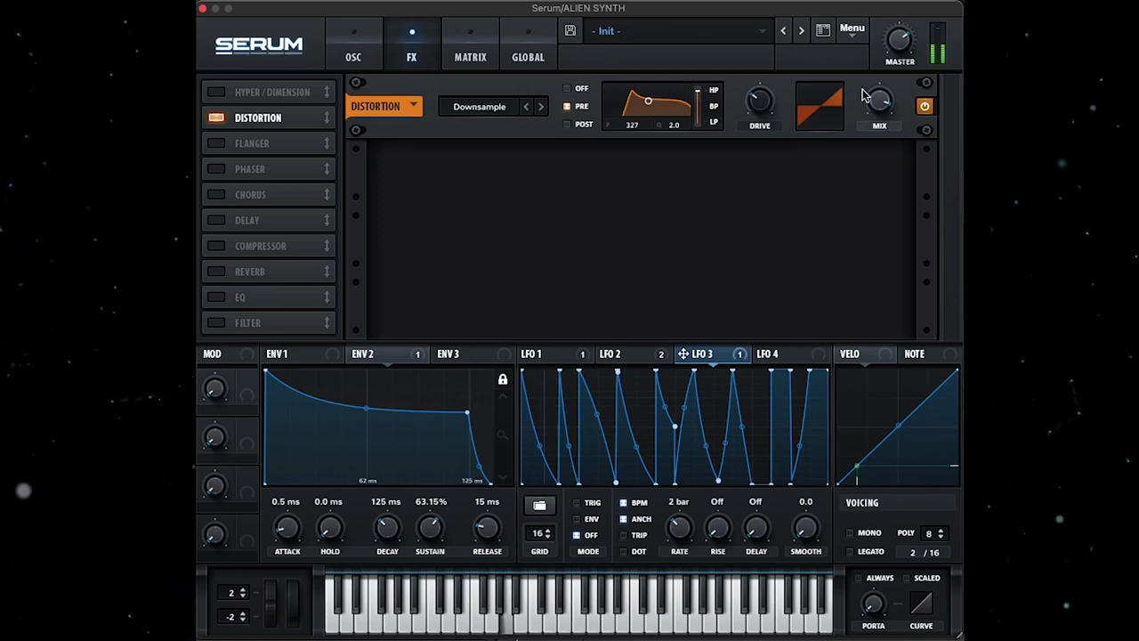
Fine-tune the Downsample distortion's mix and drive, keeping the mix high and the drive slightly below halfway.
{"action": "mouse_move", "coordinate": [880, 96]}
{"action": "left_mouse_down"}
{"action": "mouse_move", "coordinate": [836, 186]}
{"action": "mouse_move", "coordinate": [871, 104]}
{"action": "mouse_move", "coordinate": [874, 130]}
{"action": "mouse_move", "coordinate": [877, 103]}
{"action": "left_mouse_up"}
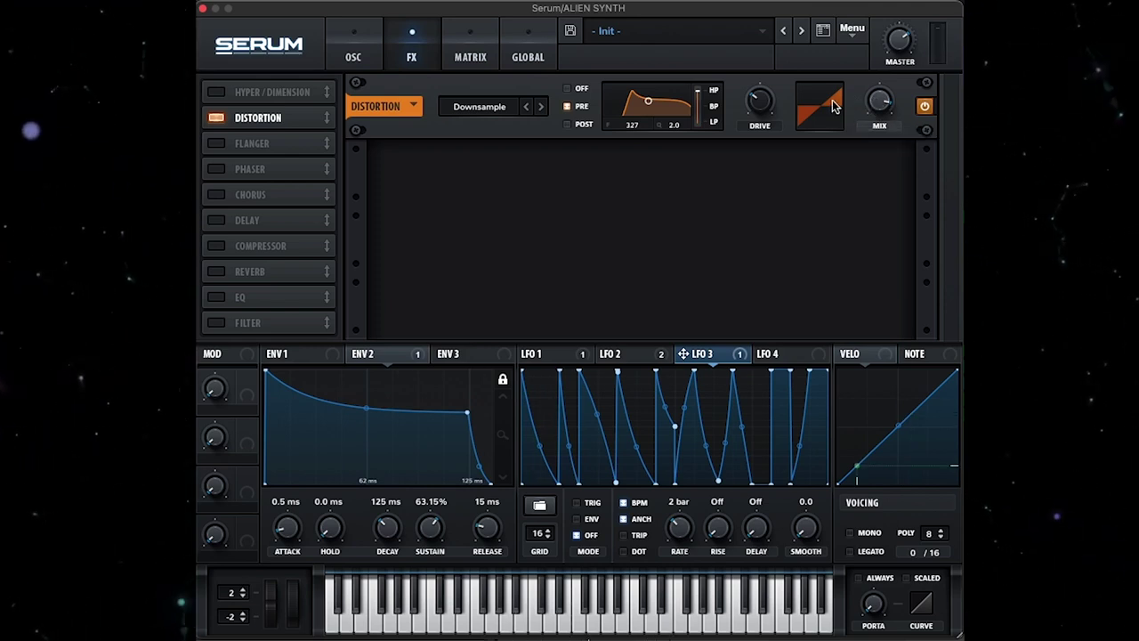
{"action": "mouse_move", "coordinate": [770, 110]}
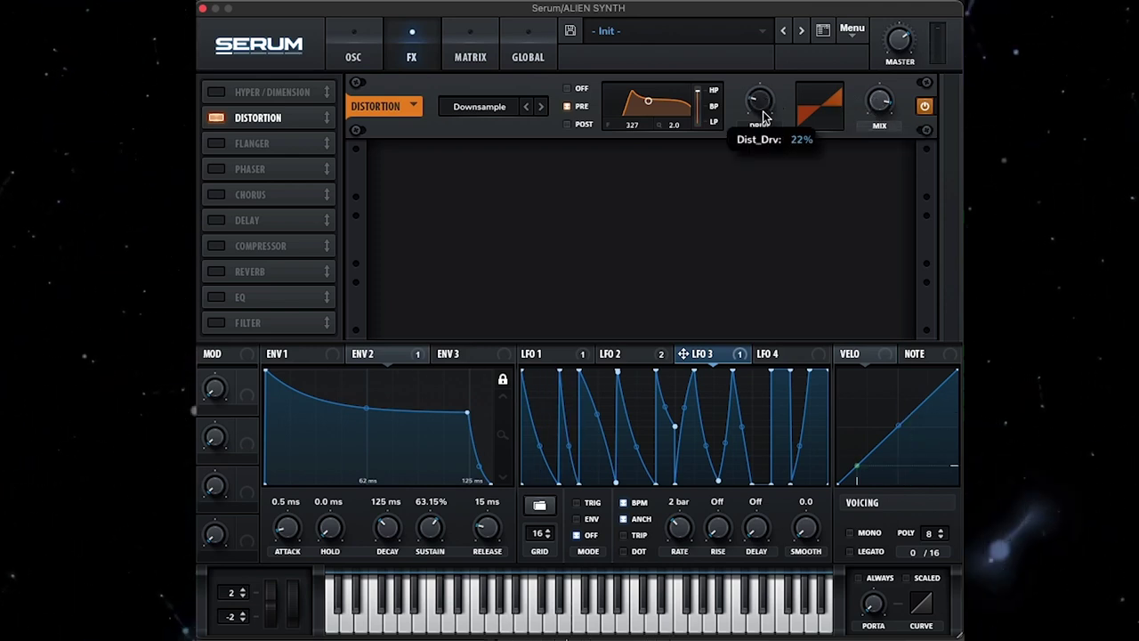
{"action": "left_click_drag", "start_coordinate": [776, 98], "coordinate": [778, 91]}
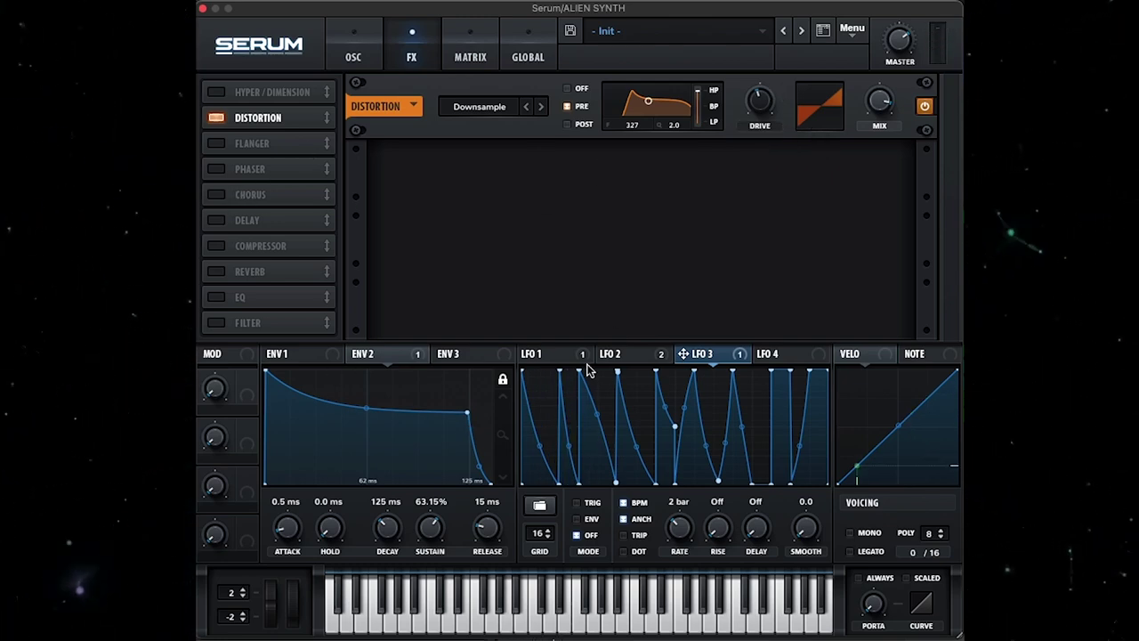
Examine the shapes and modulation destinations of LFO 1, LFO 2 and LFO 3.
{"action": "left_click", "coordinate": [624, 353]}
{"action": "left_click", "coordinate": [580, 355]}
{"action": "right_click", "coordinate": [568, 354]}
{"action": "left_click", "coordinate": [581, 356]}
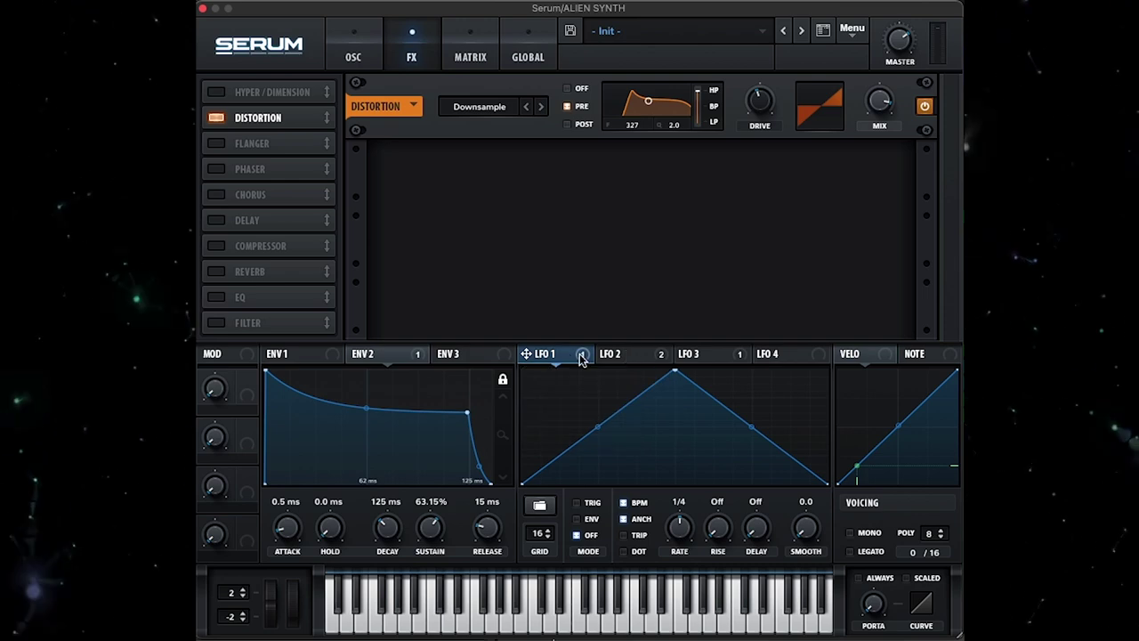
{"action": "left_click", "coordinate": [690, 354]}
{"action": "right_click", "coordinate": [704, 354]}
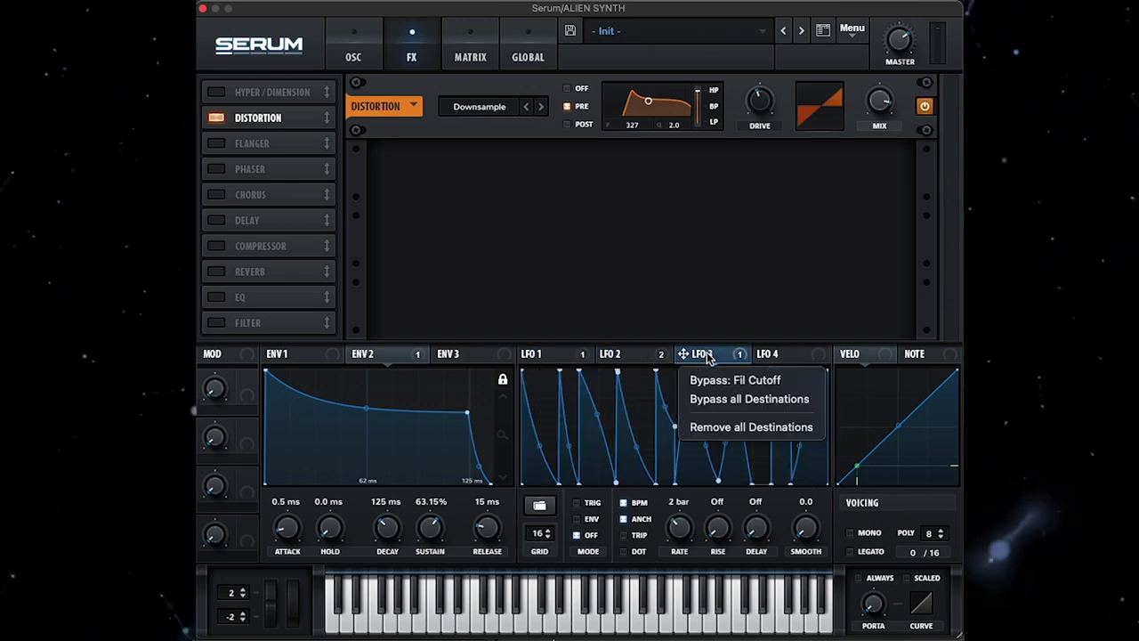
{"action": "left_click", "coordinate": [703, 356]}
{"action": "left_click", "coordinate": [552, 353]}
{"action": "right_click", "coordinate": [555, 355]}
{"action": "left_click", "coordinate": [556, 357]}
Try bypassing LFO 1's modulation of the filter cutoff, check LFO 3, and restore LFO 1's routing.
{"action": "left_click", "coordinate": [356, 54]}
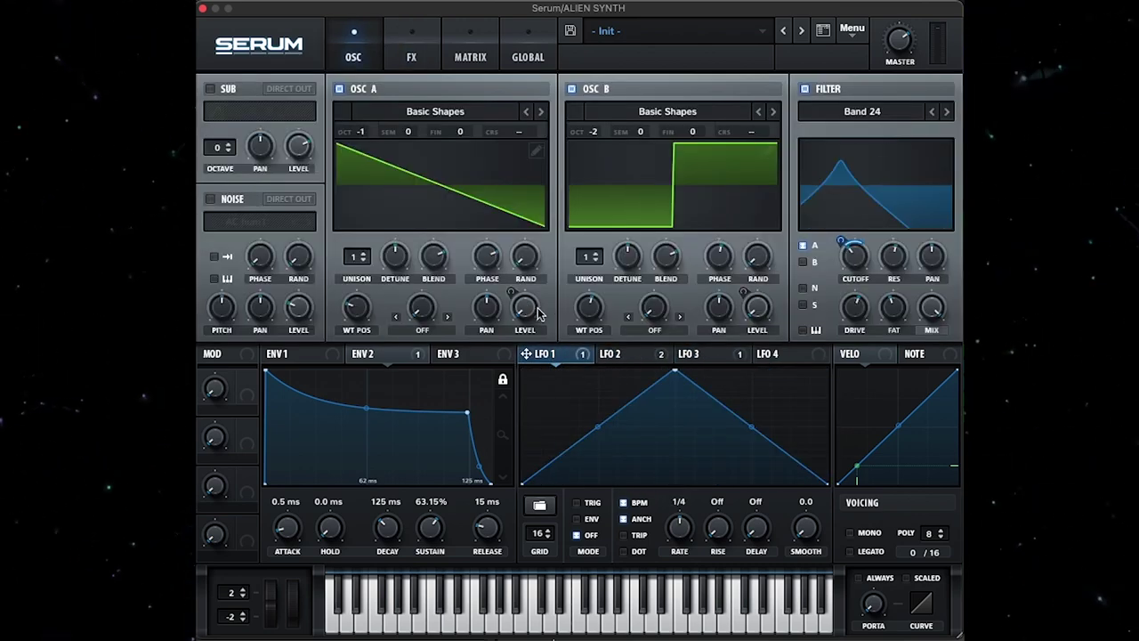
{"action": "right_click", "coordinate": [560, 356]}
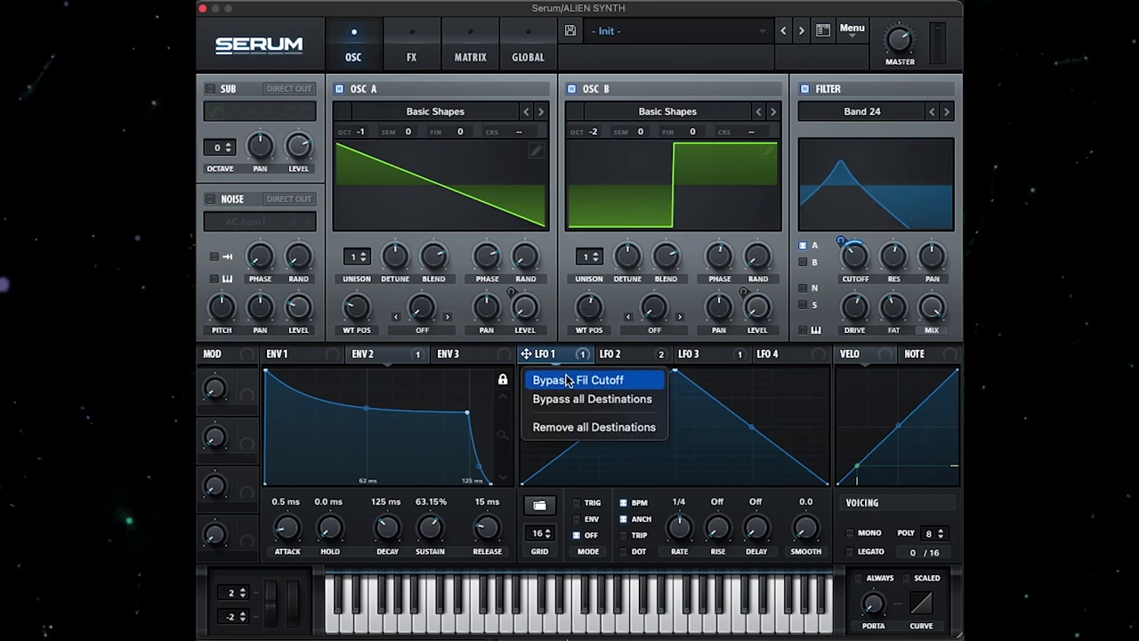
{"action": "left_click", "coordinate": [566, 380]}
{"action": "left_click", "coordinate": [732, 358]}
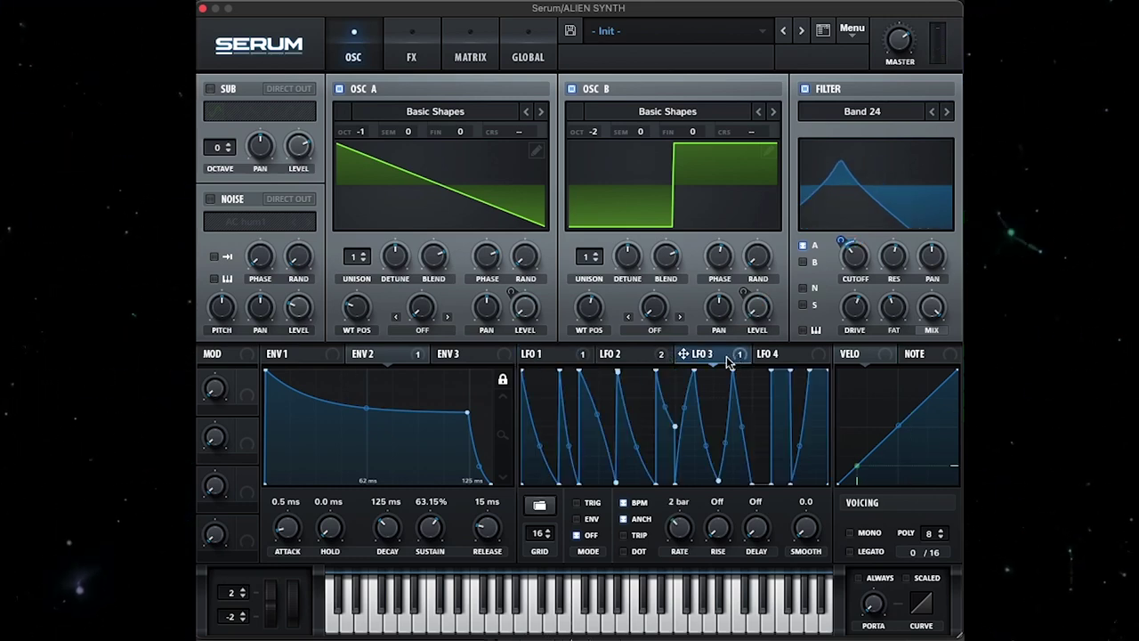
{"action": "right_click", "coordinate": [563, 357]}
{"action": "left_click", "coordinate": [564, 378]}
Set LFO 1's rate to bar and lower its triangle peak to about three quarters of full height.
{"action": "left_click_drag", "start_coordinate": [671, 552], "coordinate": [674, 556]}
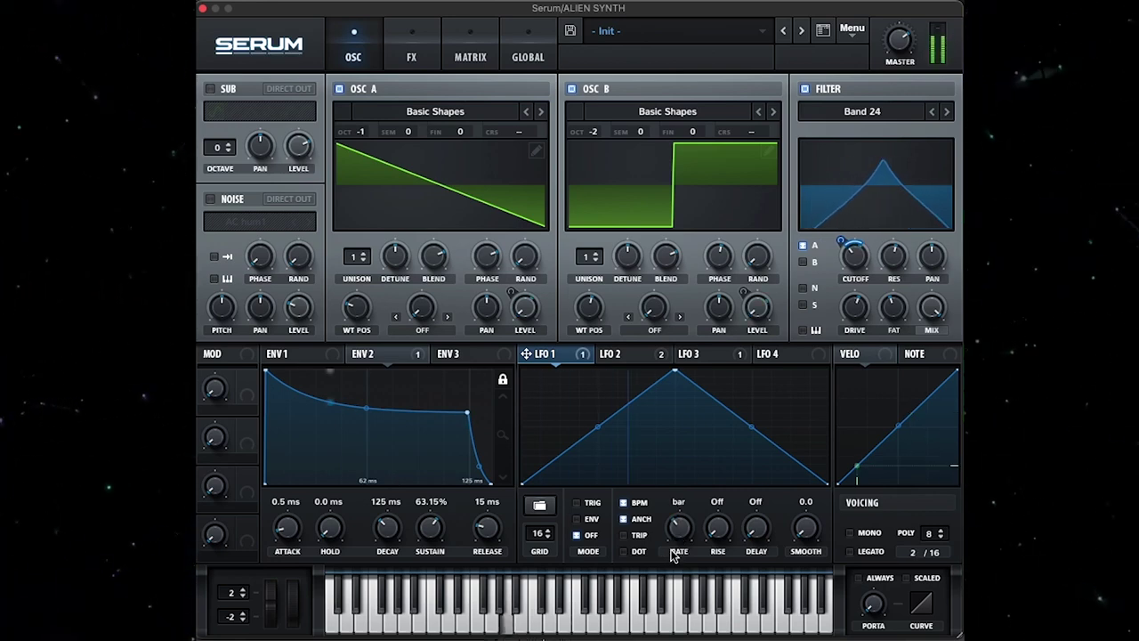
{"action": "left_click_drag", "start_coordinate": [677, 370], "coordinate": [677, 400]}
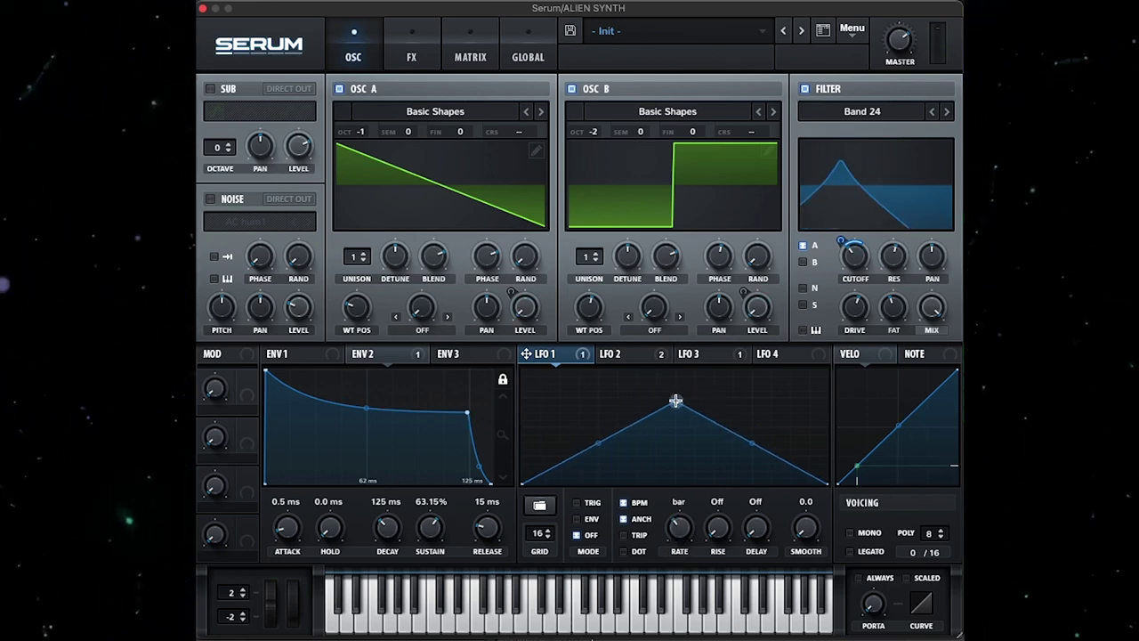
Bend LFO 1's rising slope inward and its falling slope slightly outward to curve the triangle.
{"action": "left_click_drag", "start_coordinate": [597, 452], "coordinate": [598, 467]}
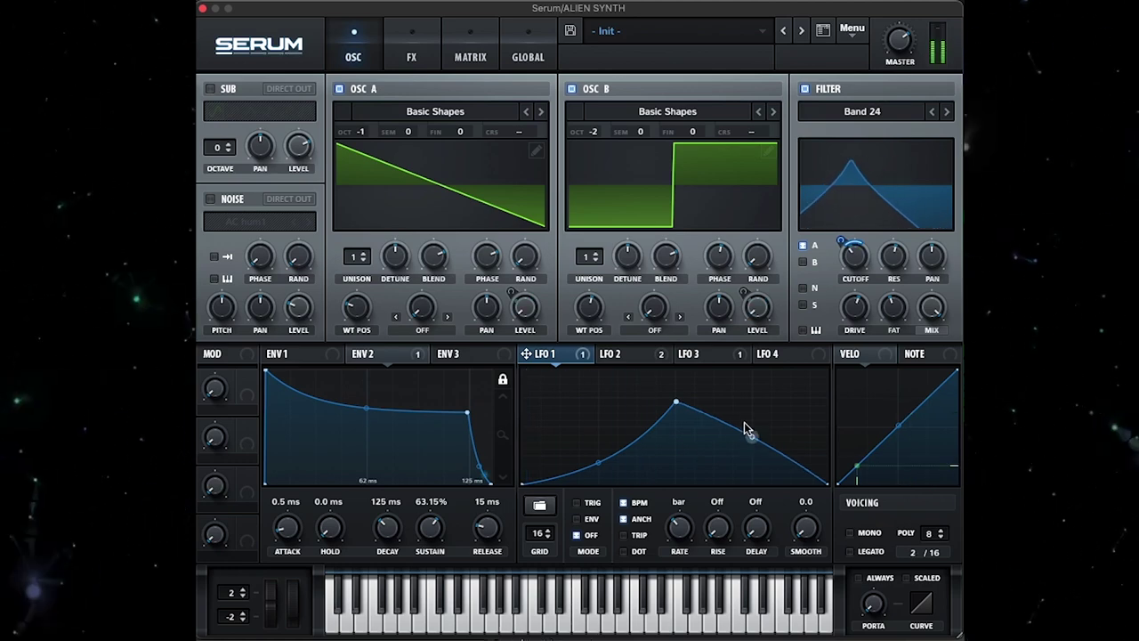
Enable Hyper/Dimension with the Dimension mix at 29%, the Hyper mix at 48% and Hyper unison at 3.
{"action": "left_click", "coordinate": [411, 50]}
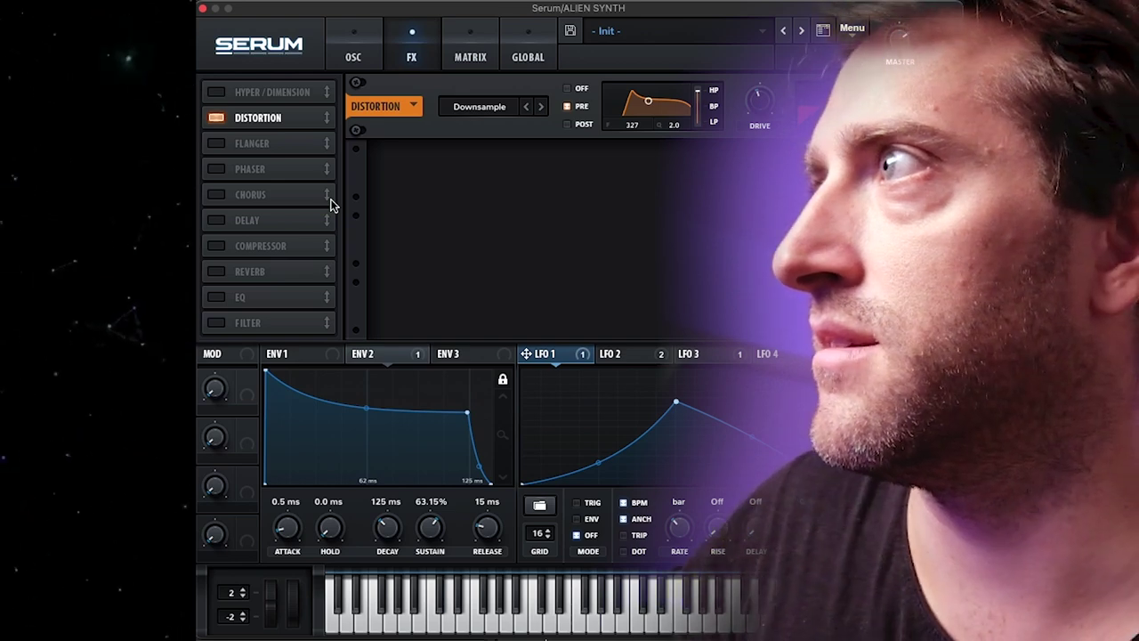
{"action": "left_click", "coordinate": [222, 93]}
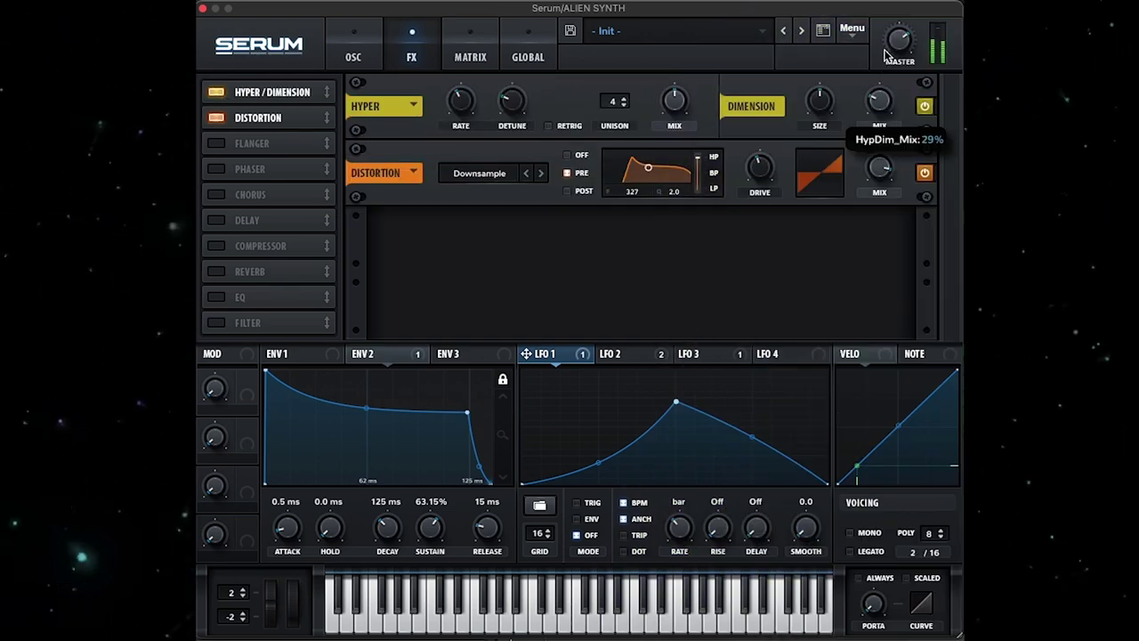
{"action": "left_click_drag", "start_coordinate": [886, 55], "coordinate": [887, 54]}
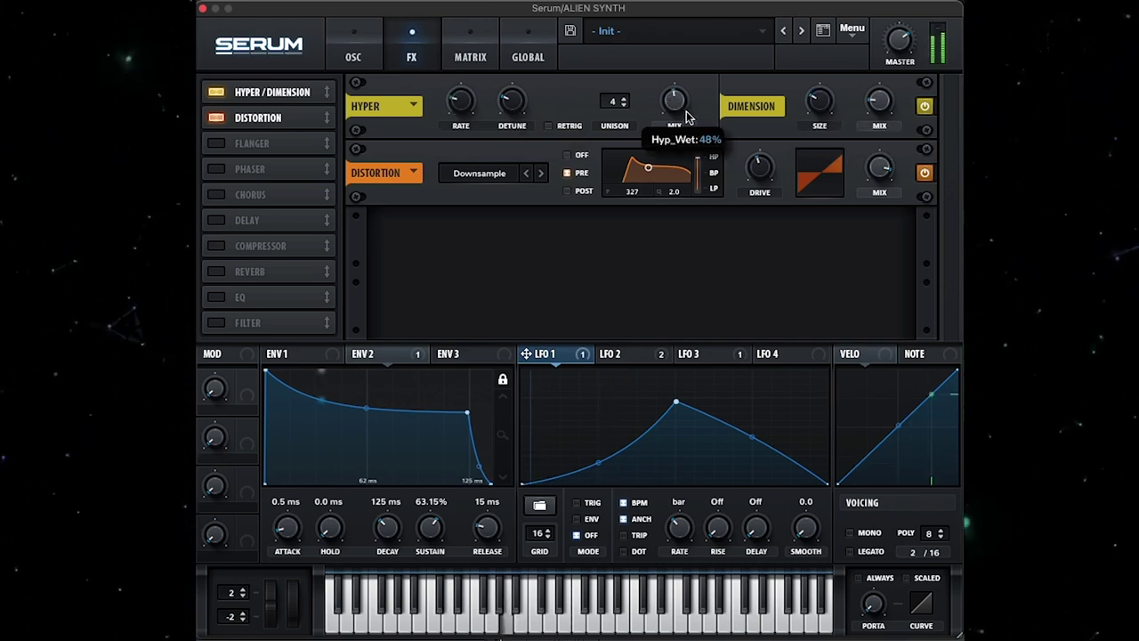
{"action": "left_click_drag", "start_coordinate": [607, 107], "coordinate": [623, 38]}
{"action": "left_click_drag", "start_coordinate": [614, 102], "coordinate": [613, 223]}
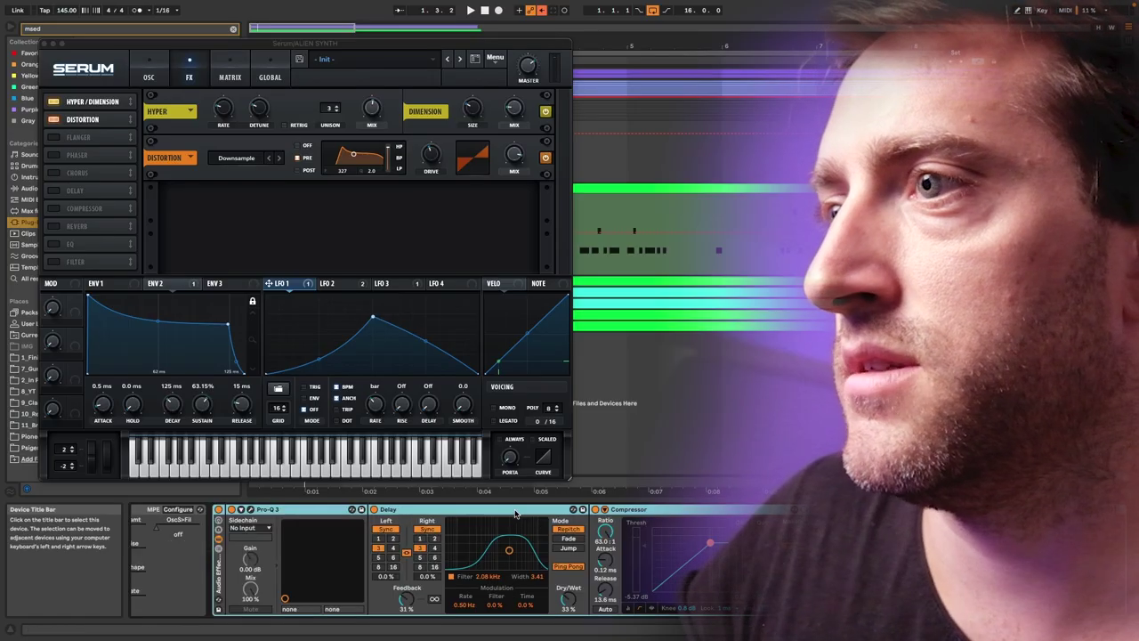
Open the track's Pro-Q 3 and bypass its two bell bands along with the Delay and both Compressors.
{"action": "scroll", "coordinate": [454, 524], "scroll_direction": "left", "scroll_amount": 5}
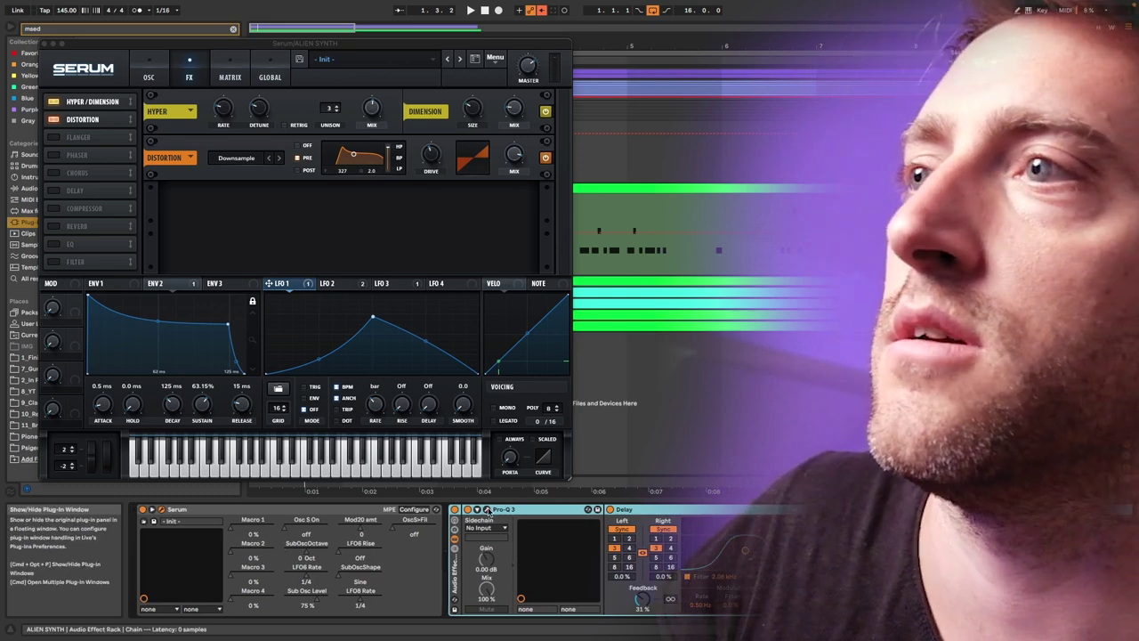
{"action": "left_click", "coordinate": [455, 519]}
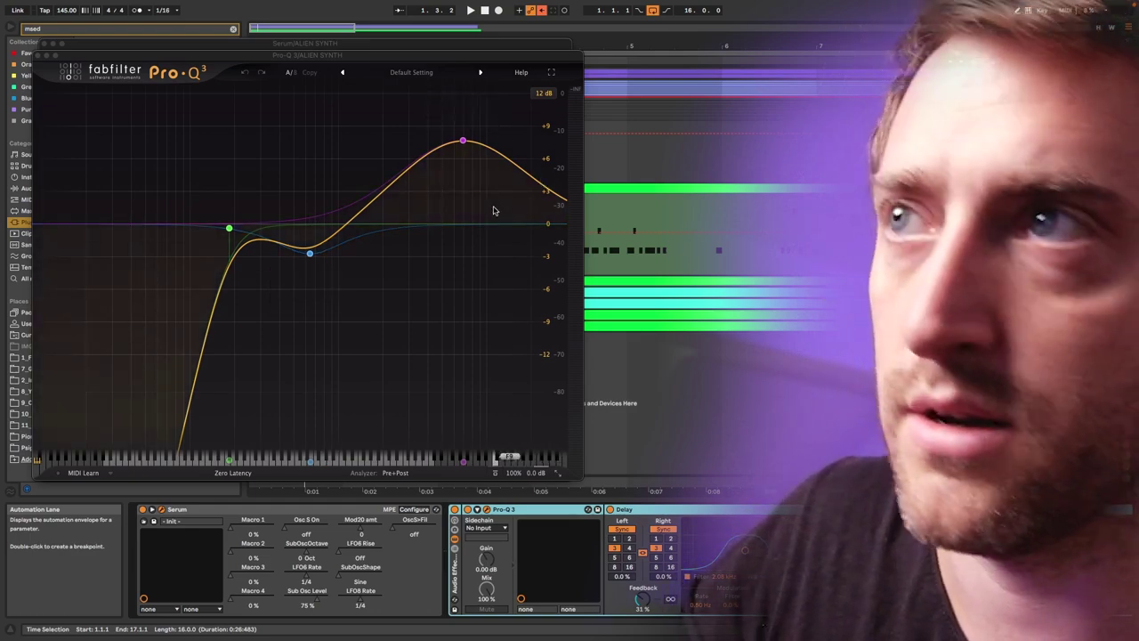
{"action": "key", "text": "alt+super+p"}
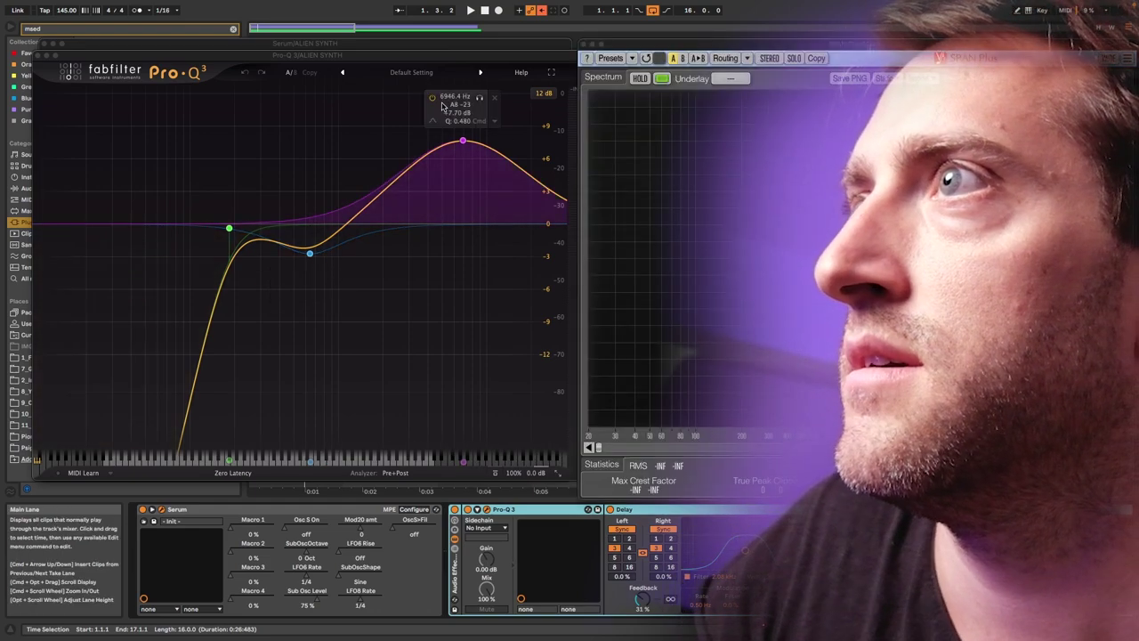
{"action": "left_click", "coordinate": [432, 98]}
{"action": "left_click", "coordinate": [280, 273]}
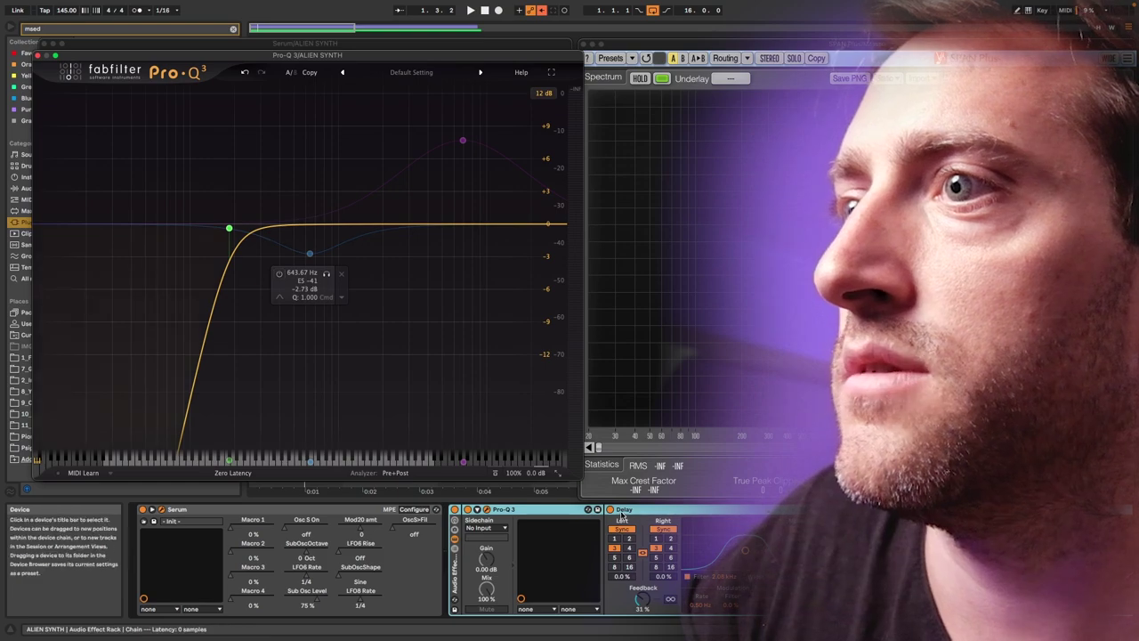
{"action": "scroll", "coordinate": [611, 510], "scroll_direction": "right", "scroll_amount": 3}
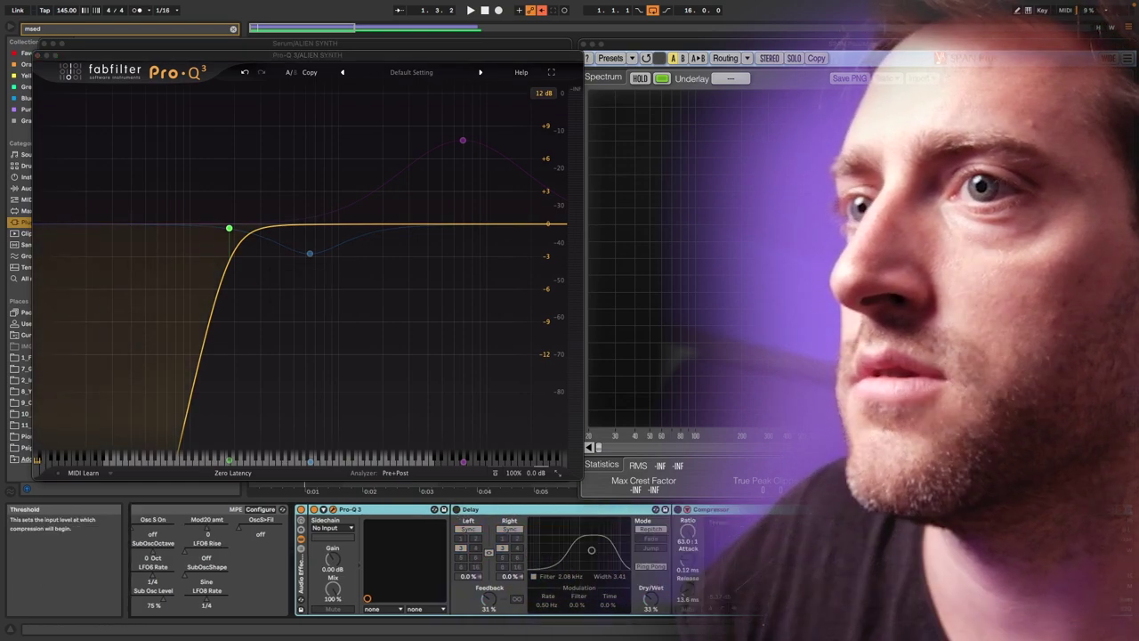
{"action": "scroll", "coordinate": [611, 510], "scroll_direction": "right", "scroll_amount": 3}
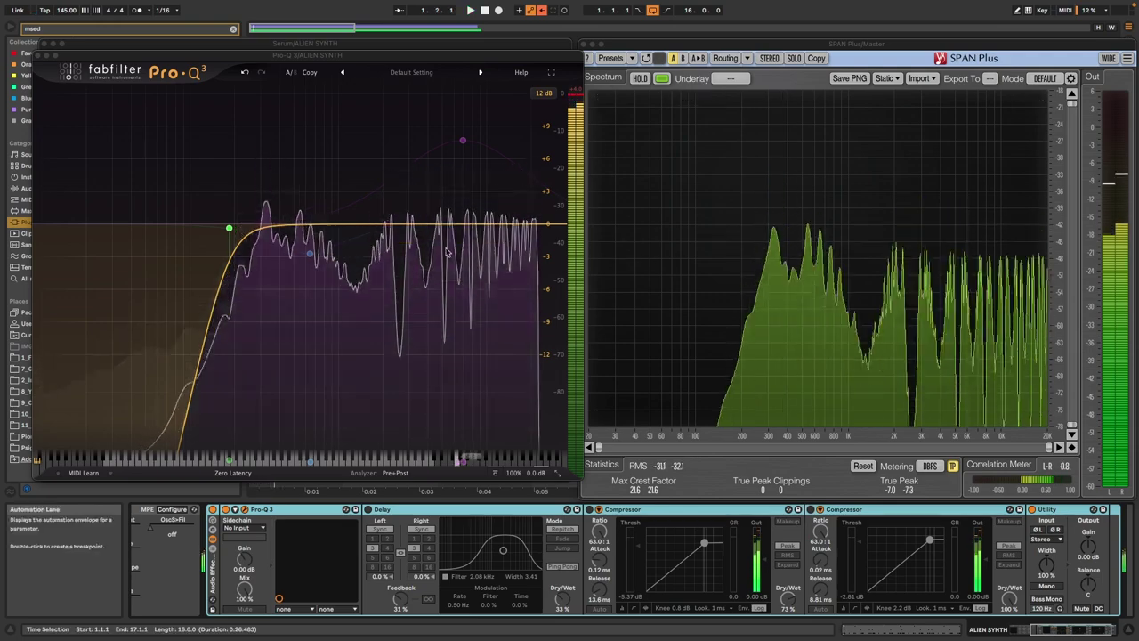
Move the Pro-Q 3 low-mid bell cut to about 432 Hz at -2.86 dB and re-enable the band.
{"action": "left_click", "coordinate": [306, 254]}
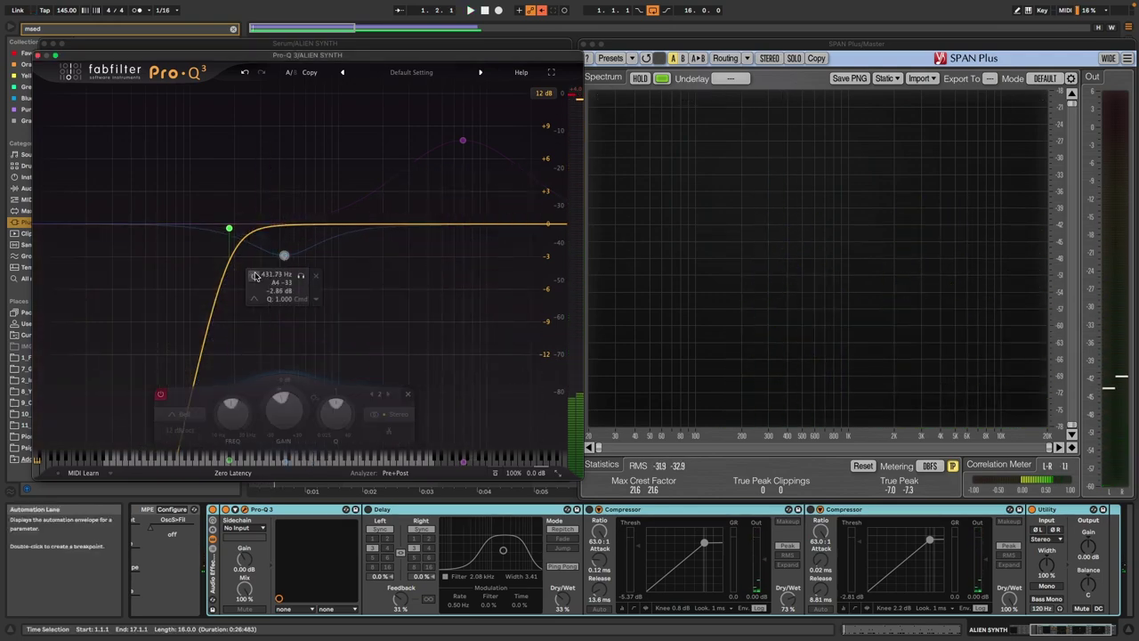
{"action": "left_click", "coordinate": [253, 275]}
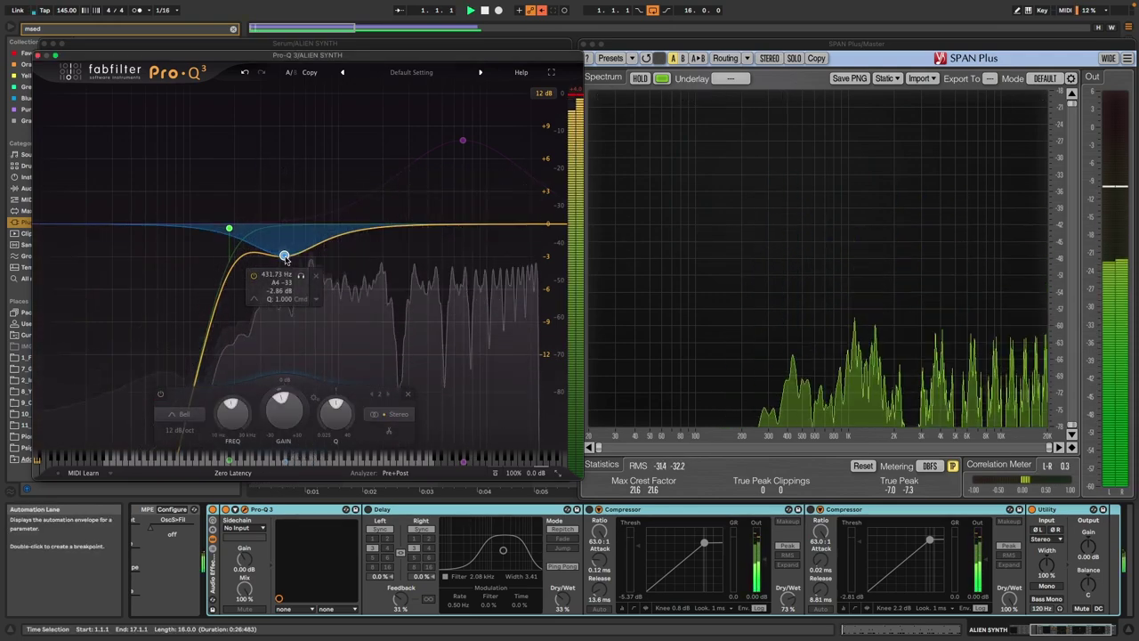
{"action": "key", "text": "space"}
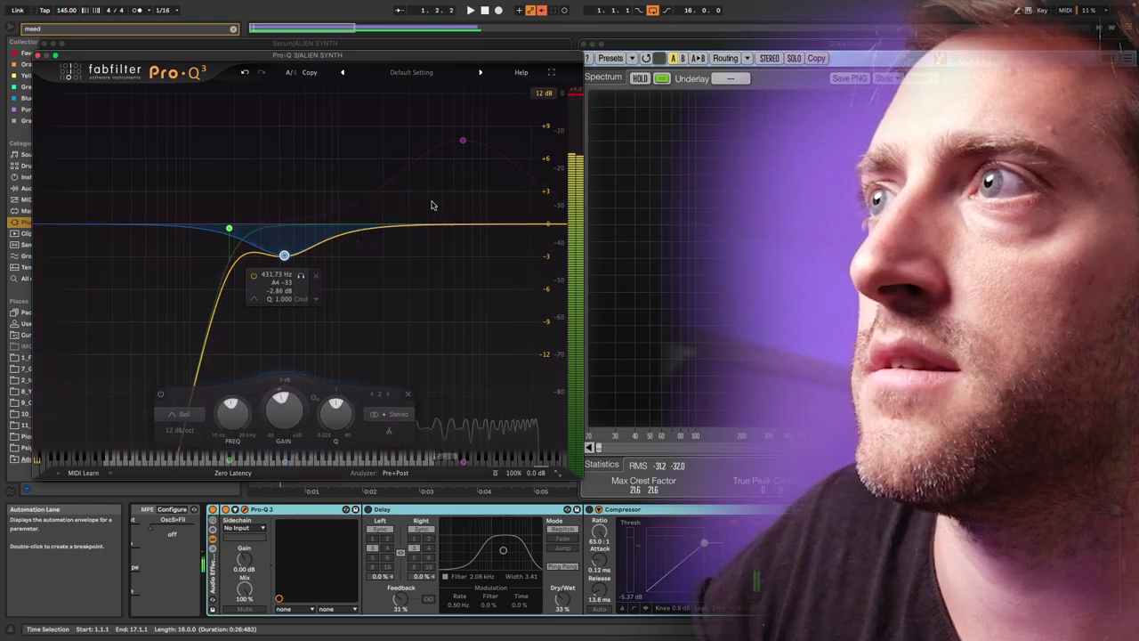
Re-enable the Pro-Q 3 high bell band and reduce its boost to between 3 and 6 dB around 5 kHz while auditioning.
{"action": "mouse_move", "coordinate": [476, 146]}
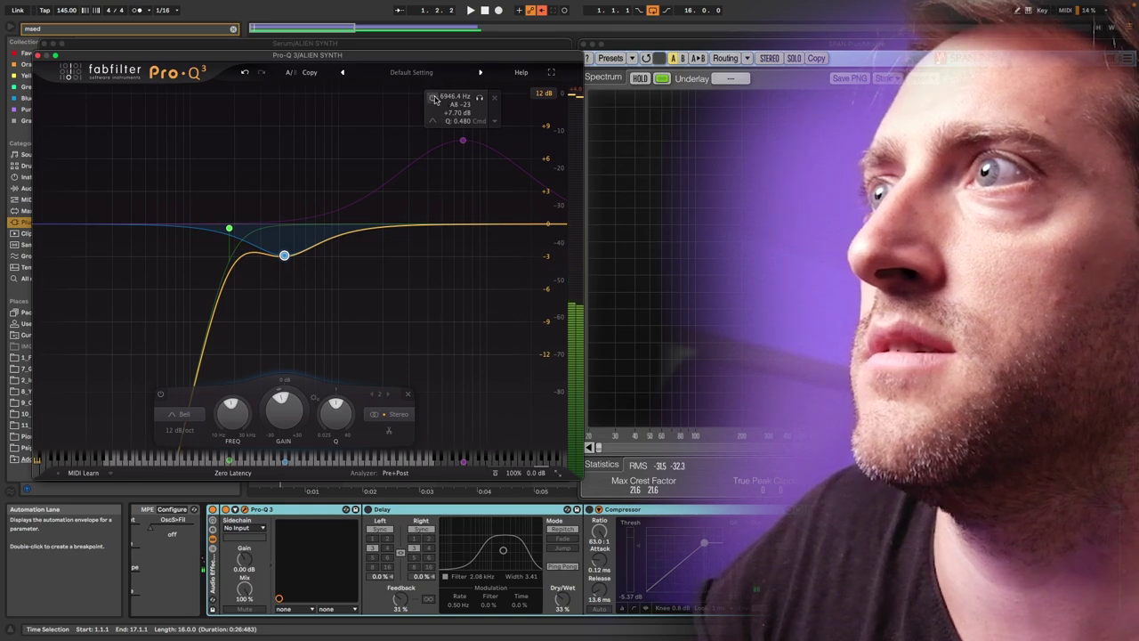
{"action": "left_click", "coordinate": [433, 98]}
{"action": "key", "text": "space"}
{"action": "left_click_drag", "start_coordinate": [462, 143], "coordinate": [445, 162]}
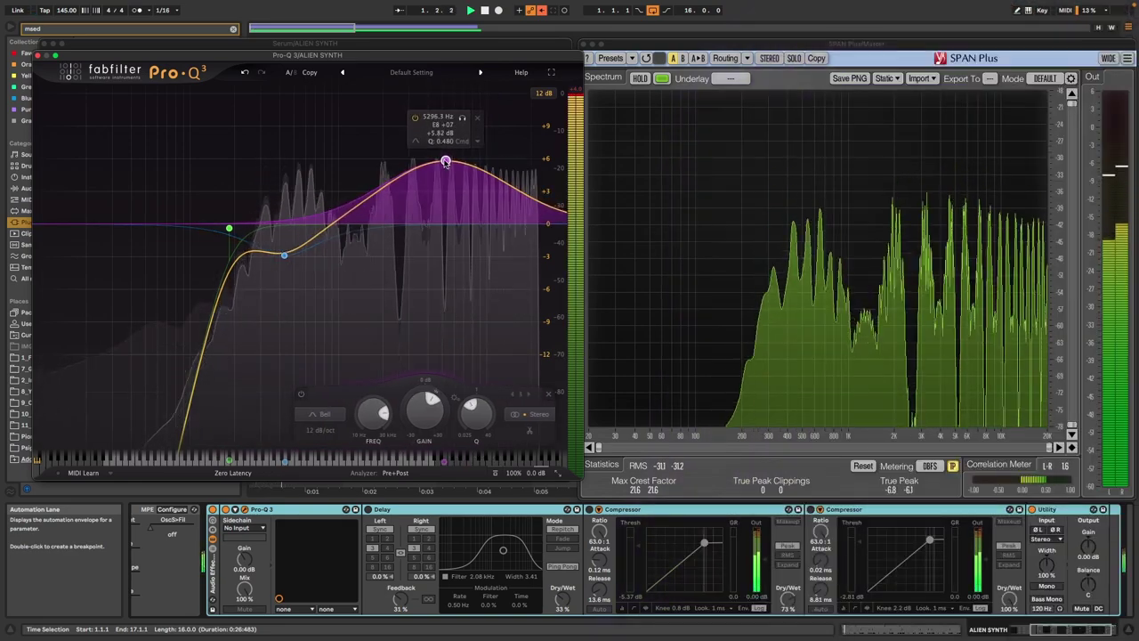
{"action": "key", "text": "space"}
{"action": "key", "text": "space"}
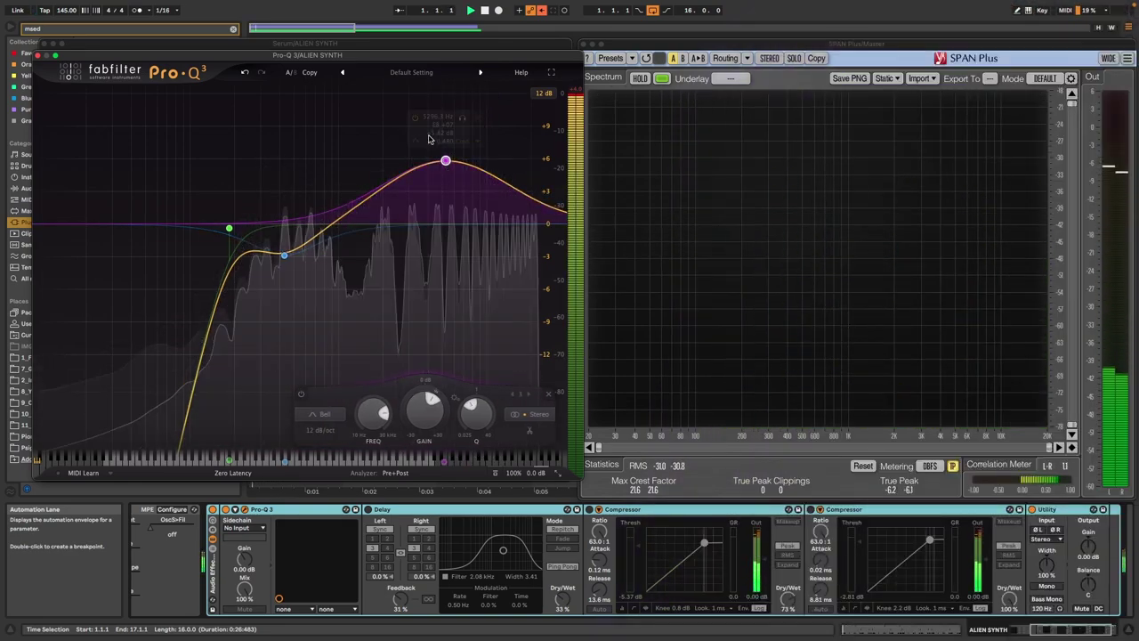
{"action": "key", "text": "space"}
{"action": "mouse_move", "coordinate": [446, 161]}
{"action": "left_mouse_down"}
{"action": "mouse_move", "coordinate": [424, 175]}
{"action": "mouse_move", "coordinate": [441, 172]}
{"action": "left_mouse_up"}
{"action": "key", "text": "space"}
{"action": "key", "text": "space"}
Switch the Delay and both Compressors back on while auditioning, and close the Pro-Q 3 and SPAN Plus windows.
{"action": "key", "text": "space"}
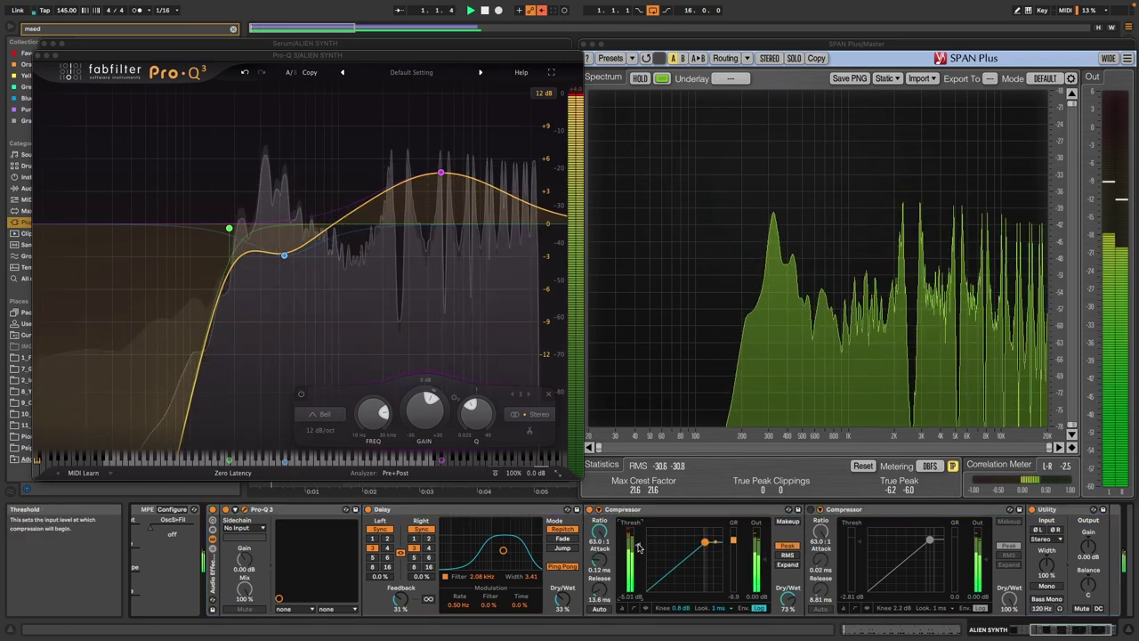
{"action": "key", "text": "space"}
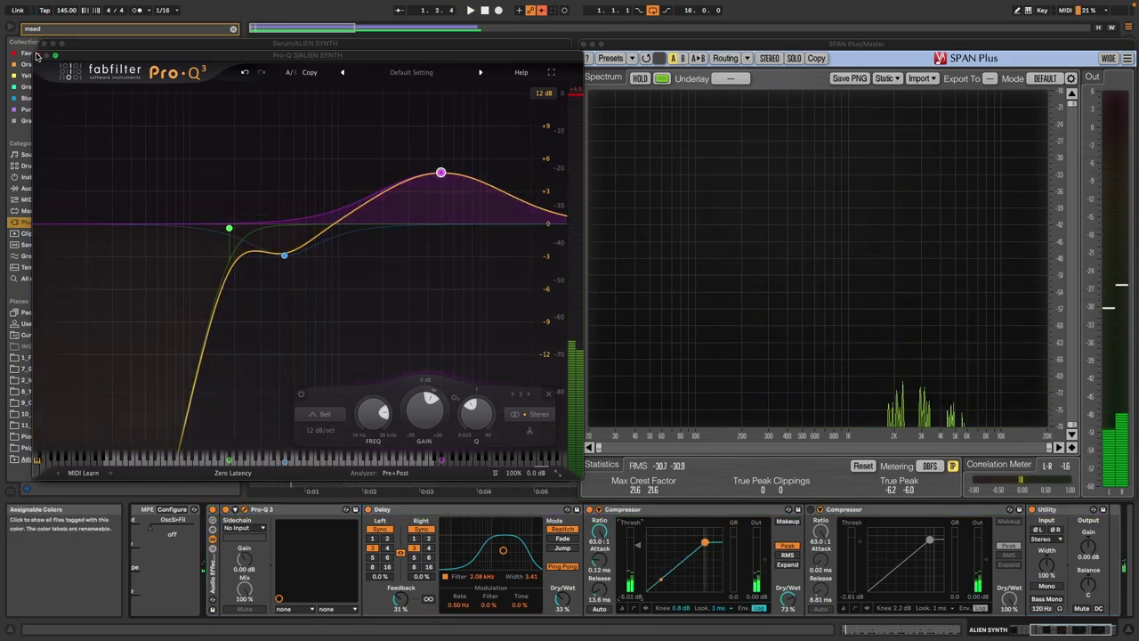
{"action": "left_click", "coordinate": [38, 56]}
{"action": "key", "text": "space"}
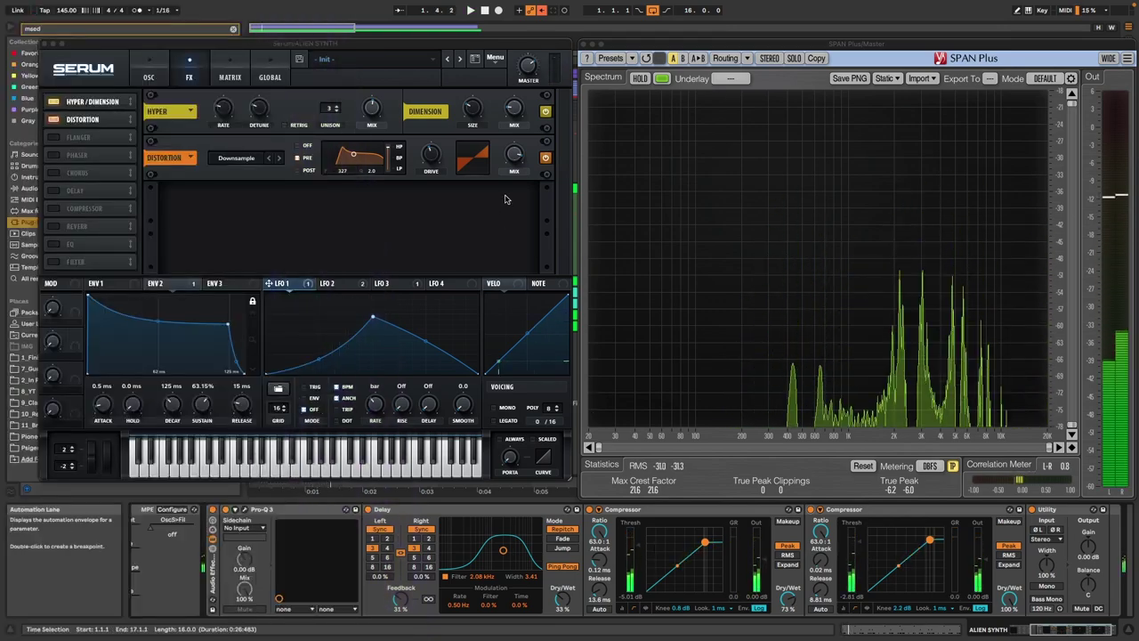
{"action": "left_click_drag", "start_coordinate": [524, 70], "coordinate": [524, 80]}
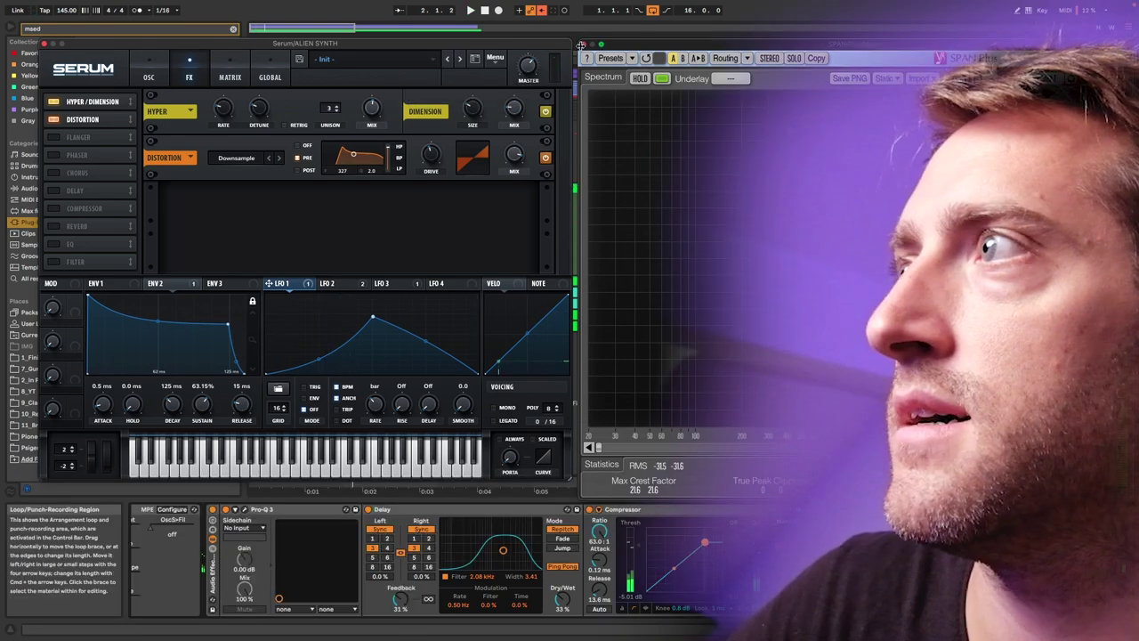
{"action": "left_click", "coordinate": [583, 44]}
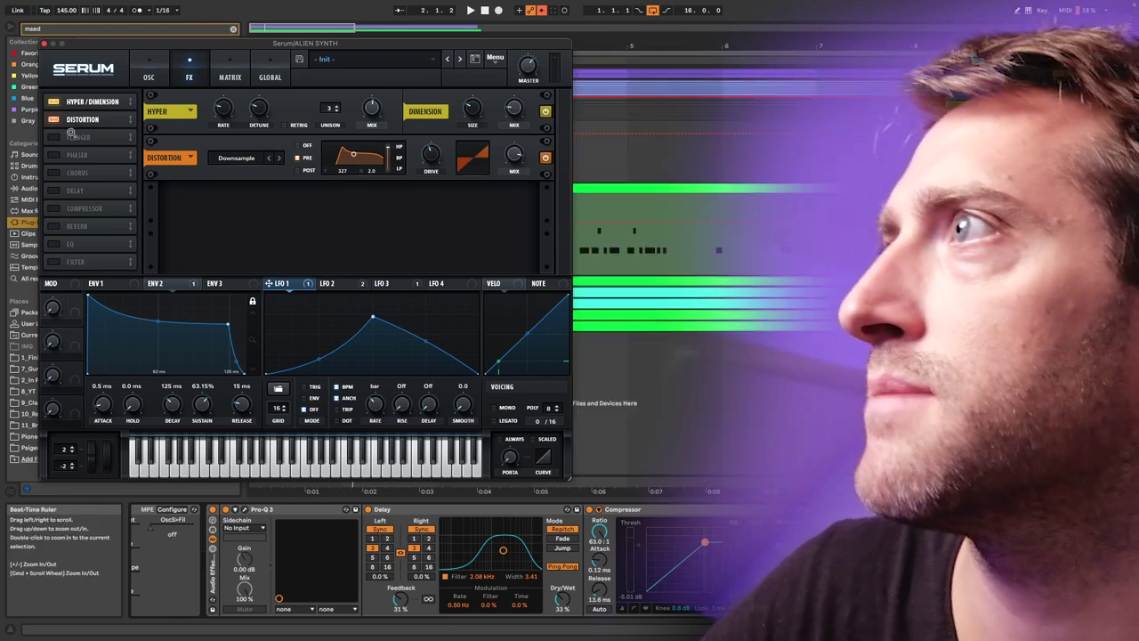
Add Serum's EQ effect between Hyper/Dimension and Distortion in the effects order.
{"action": "left_click", "coordinate": [154, 62]}
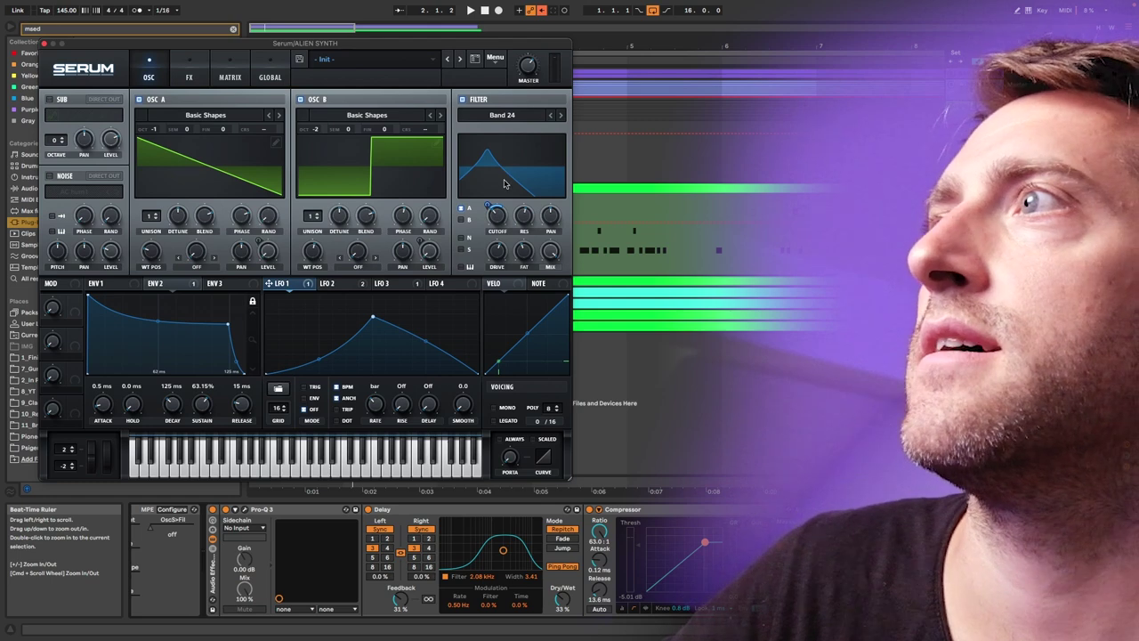
{"action": "left_click", "coordinate": [187, 73]}
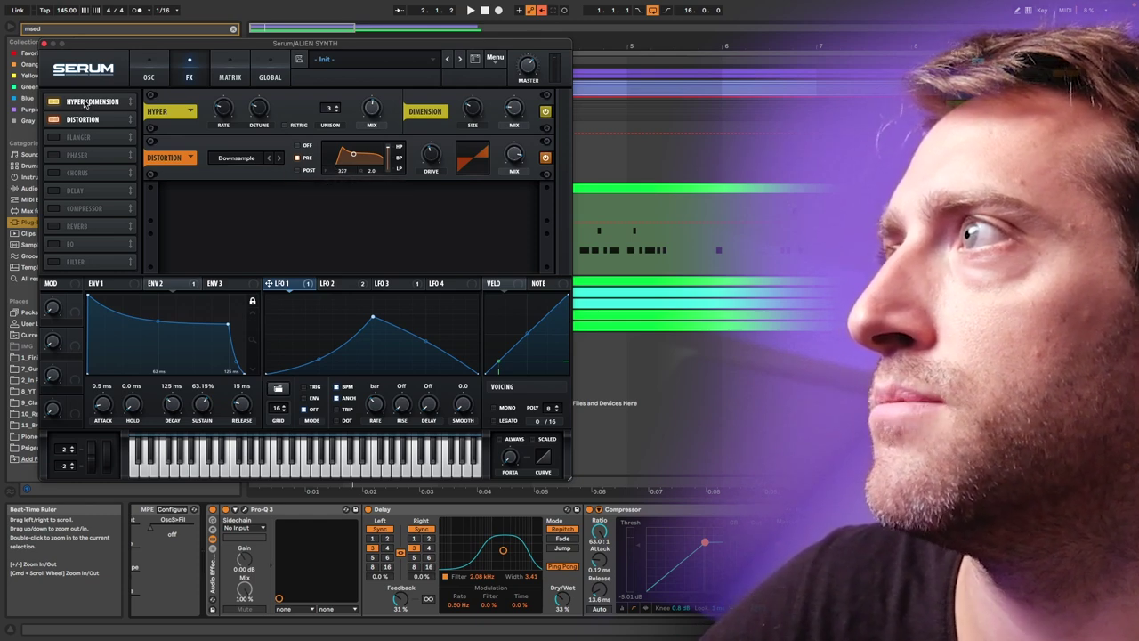
{"action": "left_click_drag", "start_coordinate": [90, 244], "coordinate": [104, 120]}
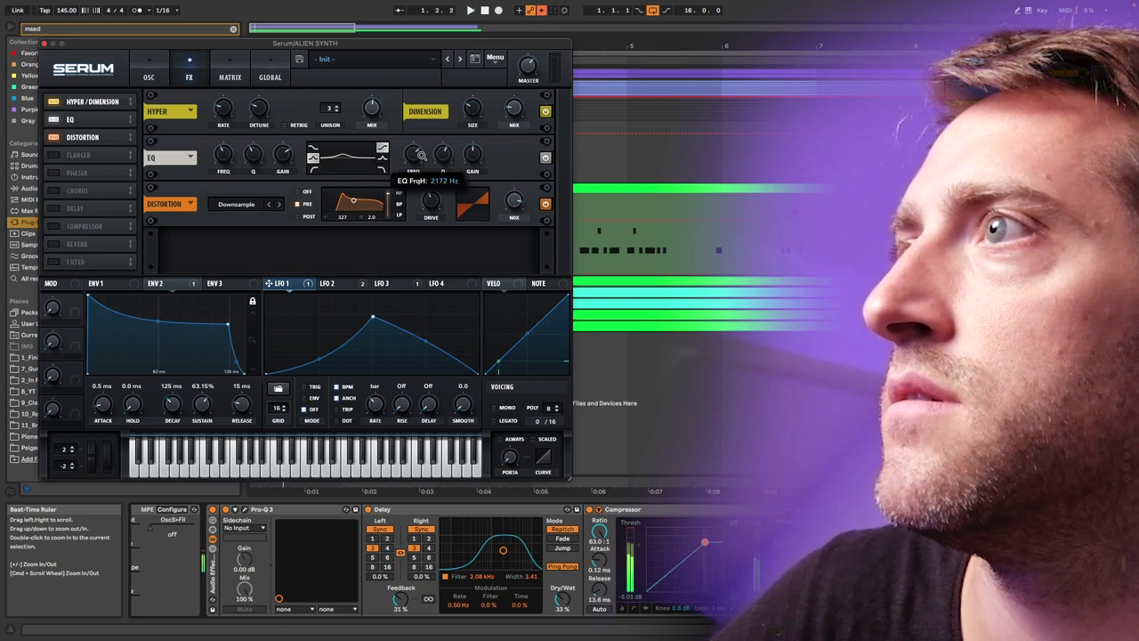
Fine-tune the gain of the Serum EQ's high band by ear during playback.
{"action": "key", "text": "space"}
{"action": "left_click_drag", "start_coordinate": [474, 155], "coordinate": [488, 137]}
{"action": "key", "text": "space"}
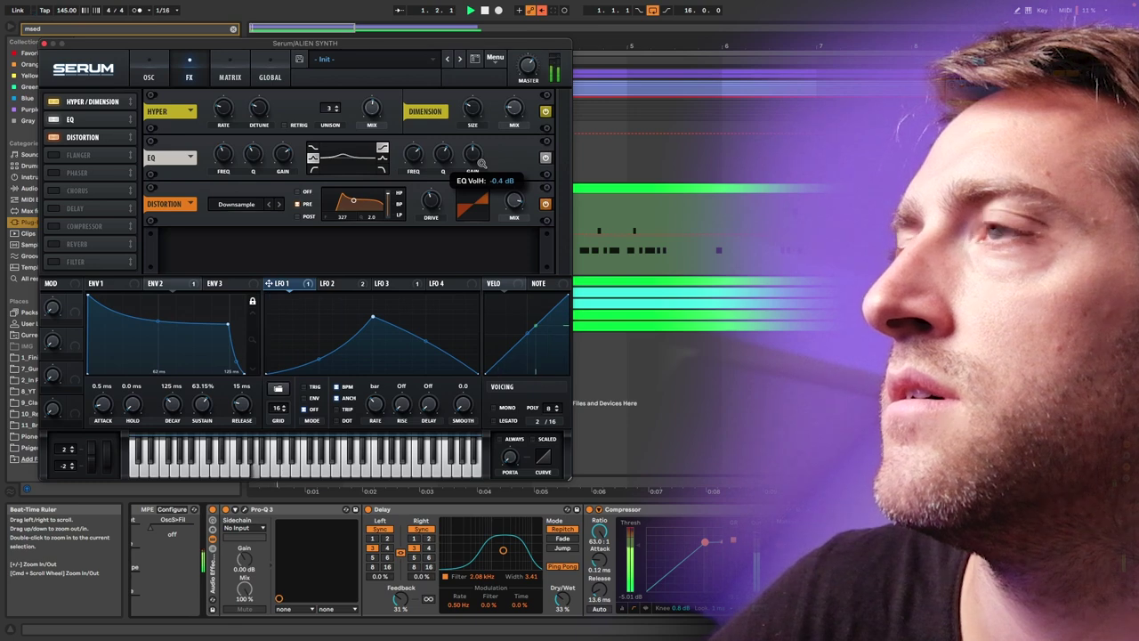
{"action": "key", "text": "space"}
{"action": "left_click_drag", "start_coordinate": [491, 136], "coordinate": [411, 168]}
{"action": "key", "text": "space"}
{"action": "key", "text": "space"}
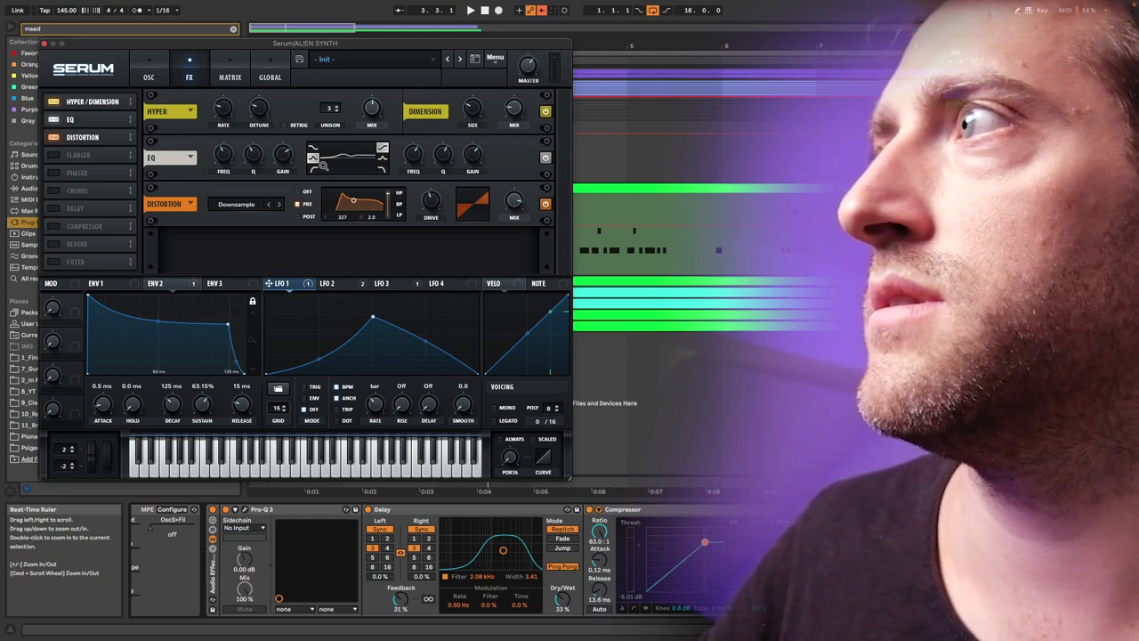
Bypass the Serum EQ to audition the patch without it, and switch it back on.
{"action": "left_click", "coordinate": [54, 119]}
{"action": "key", "text": "space"}
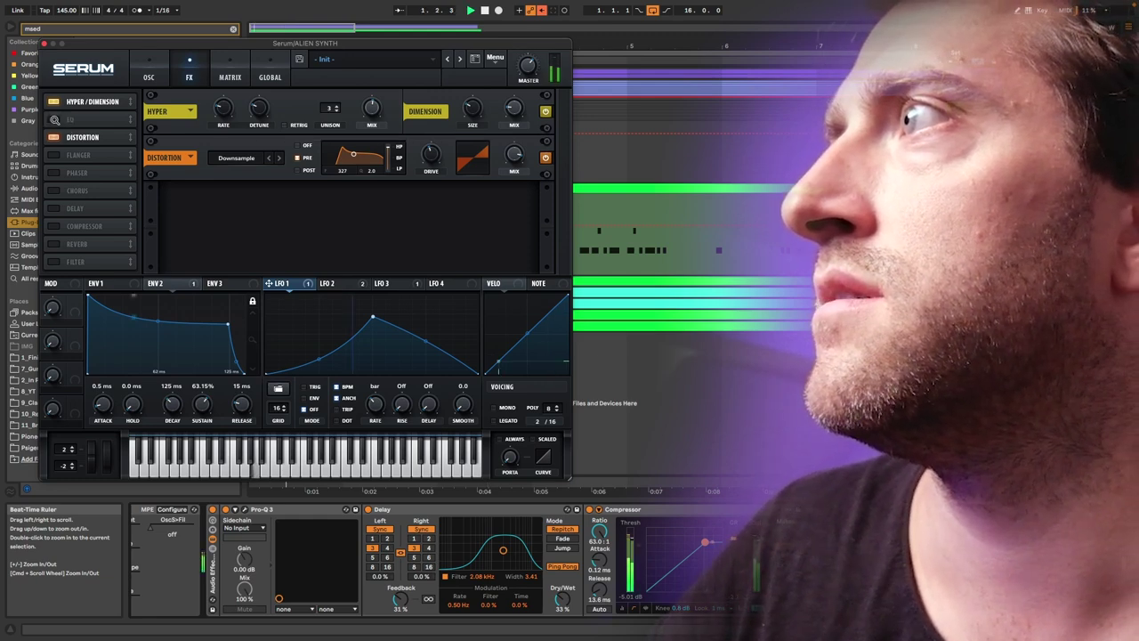
{"action": "left_click", "coordinate": [54, 119]}
{"action": "key", "text": "space"}
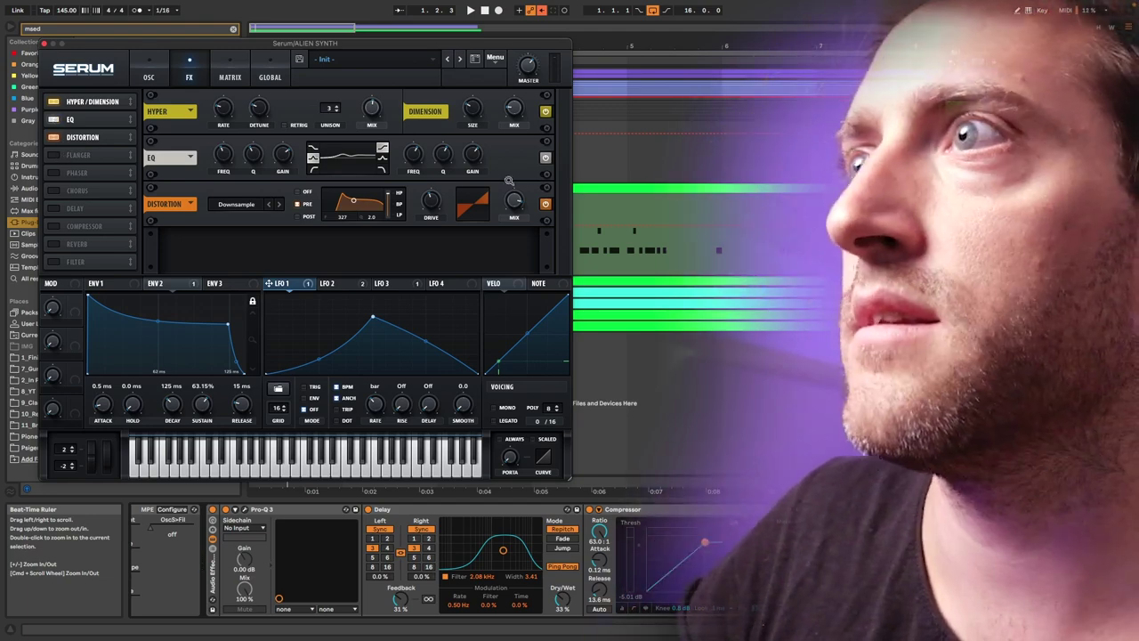
Audition the alien synth loop with the EQ feeding the distortion.
{"action": "key", "text": "space"}
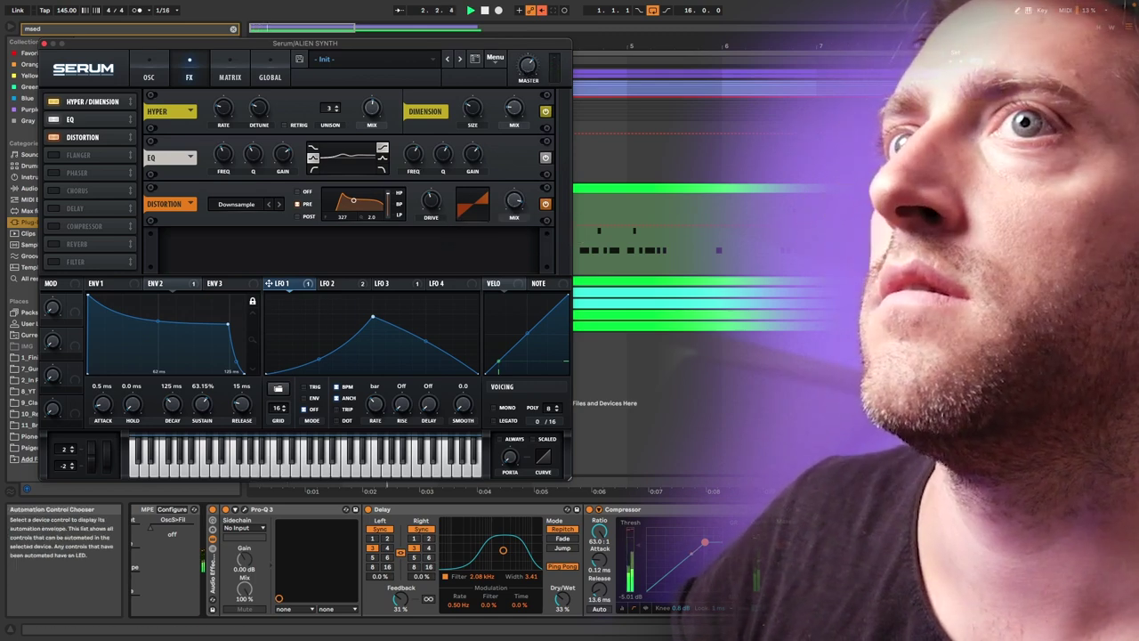
{"action": "left_click", "coordinate": [1082, 200]}
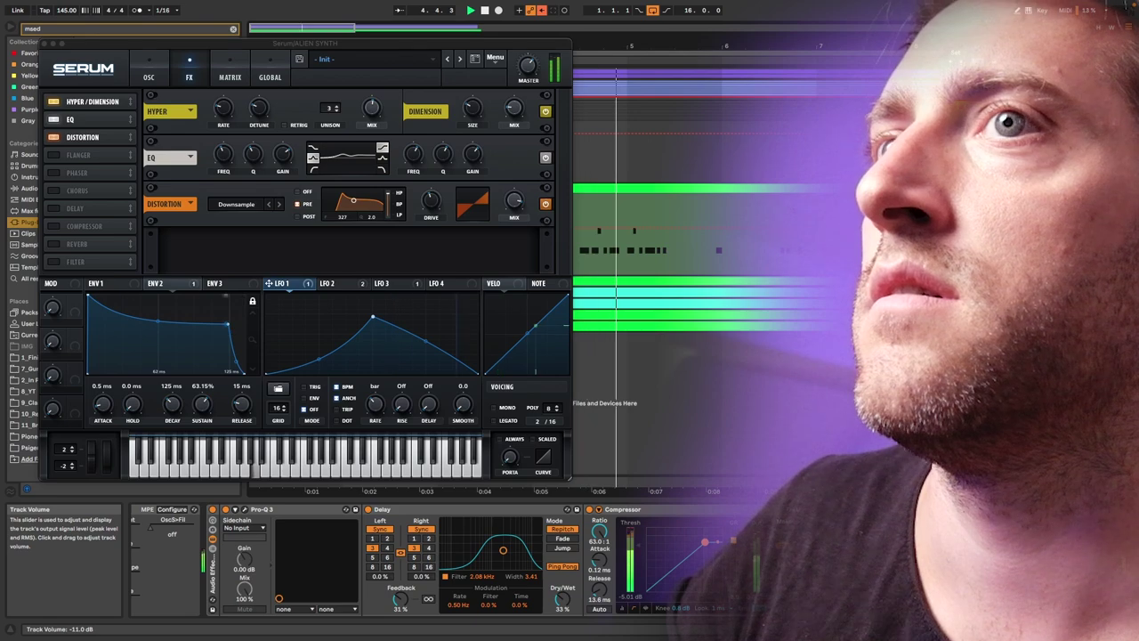
{"action": "key", "text": "space"}
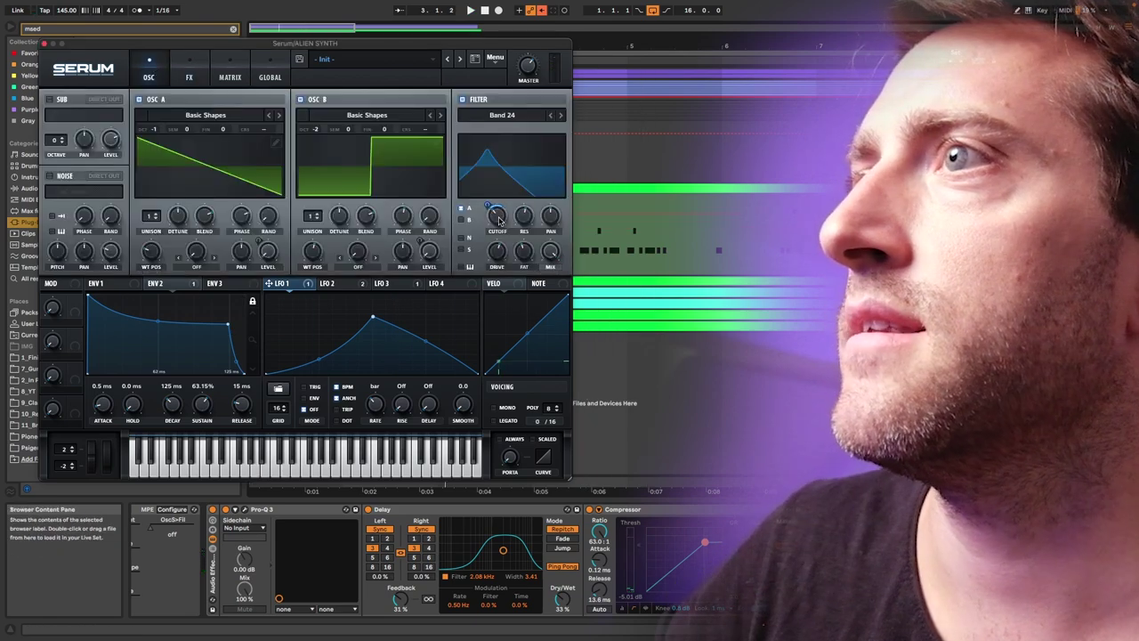
Fine-tune the filter cutoff and the depth of its LFO 1 modulation by ear during playback.
{"action": "mouse_move", "coordinate": [498, 223]}
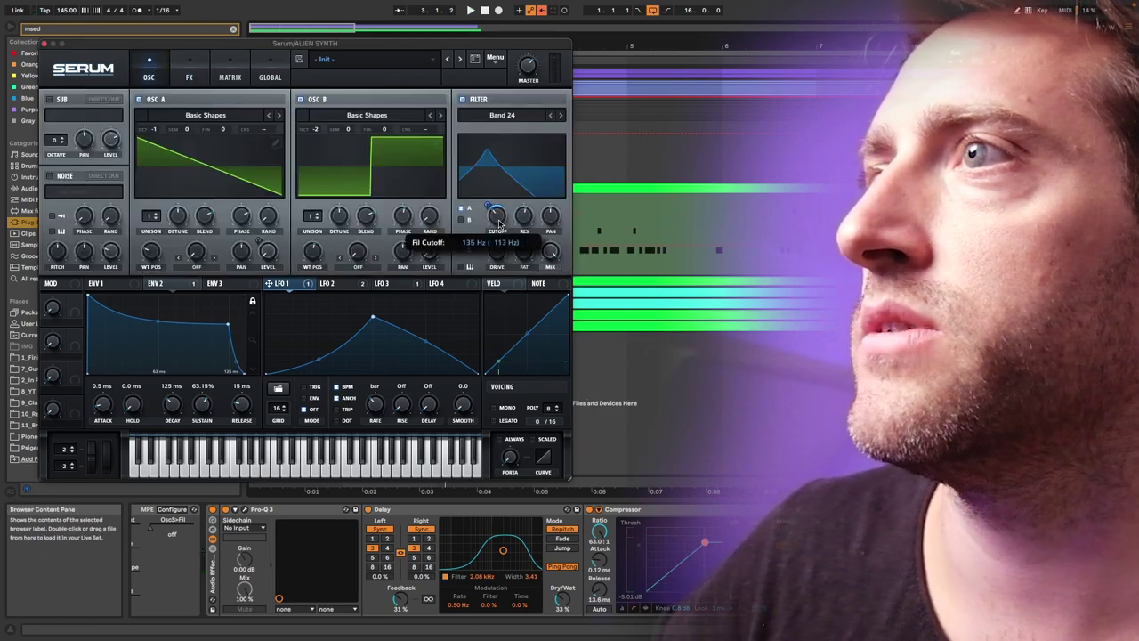
{"action": "key", "text": "space"}
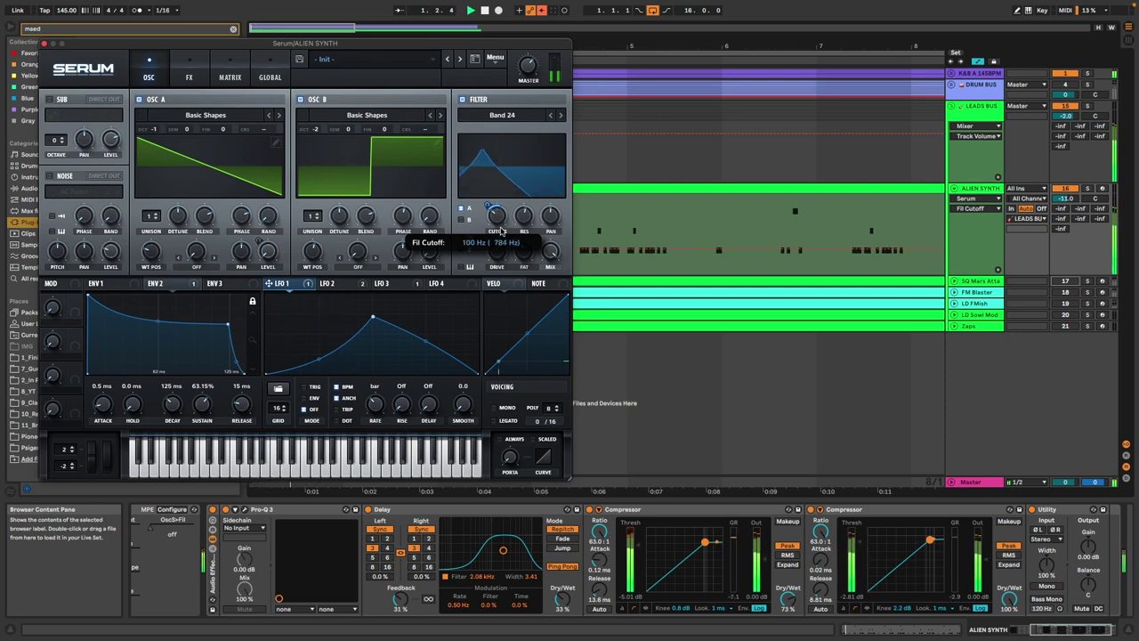
{"action": "mouse_move", "coordinate": [489, 204]}
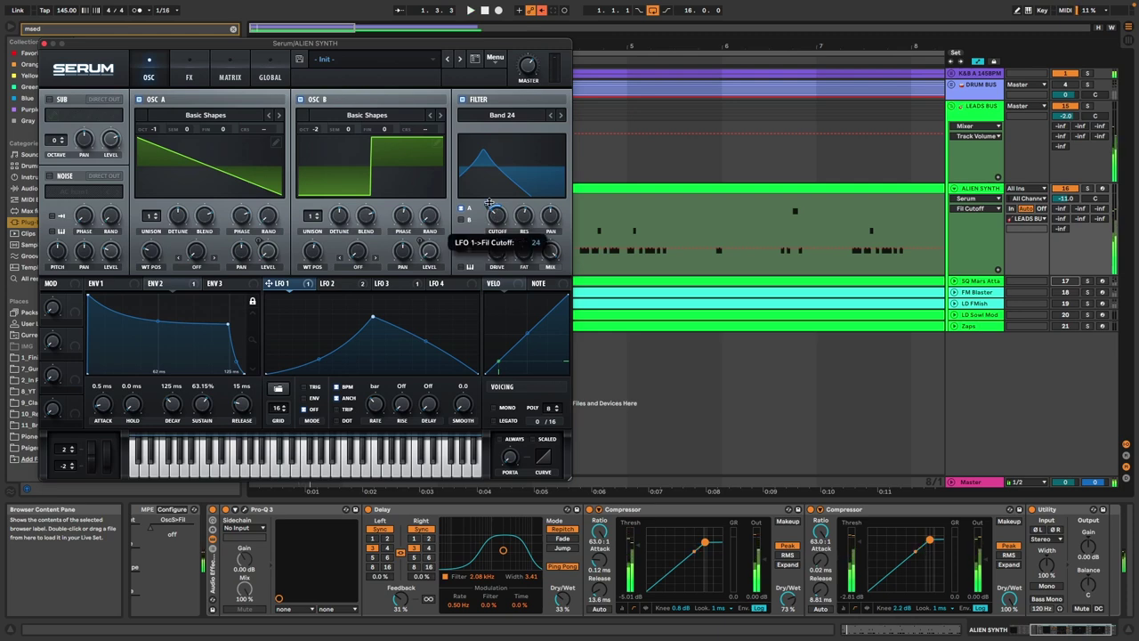
{"action": "left_click_drag", "start_coordinate": [489, 201], "coordinate": [490, 197]}
{"action": "key", "text": "space"}
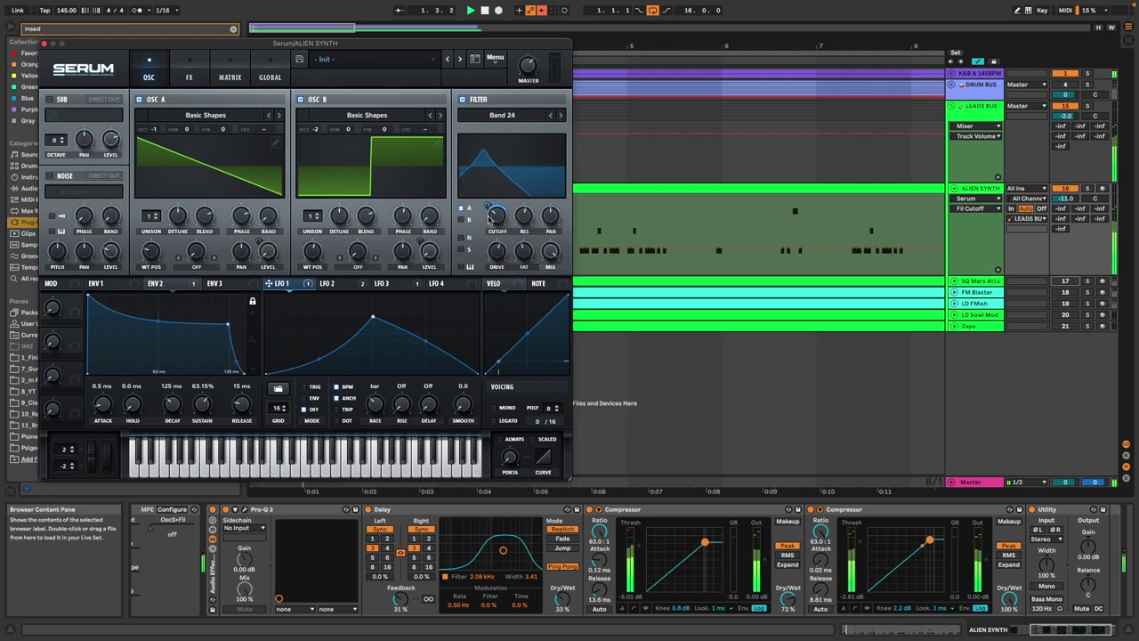
{"action": "mouse_move", "coordinate": [489, 220]}
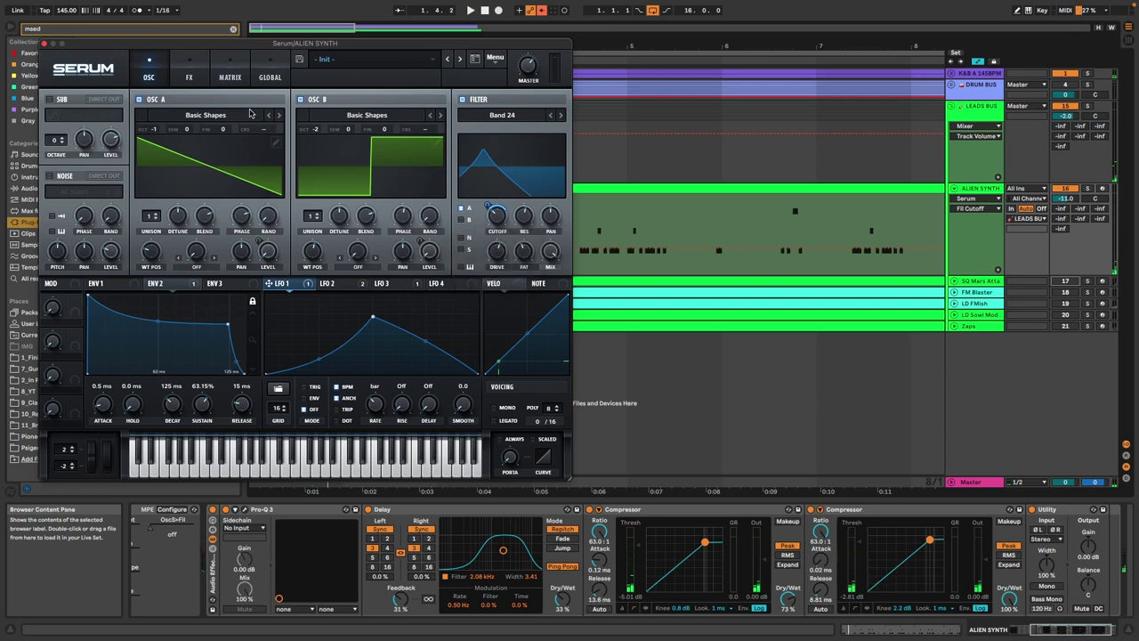
Adjust the drive of Serum's Downsample distortion by ear while the loop plays.
{"action": "left_click", "coordinate": [177, 67]}
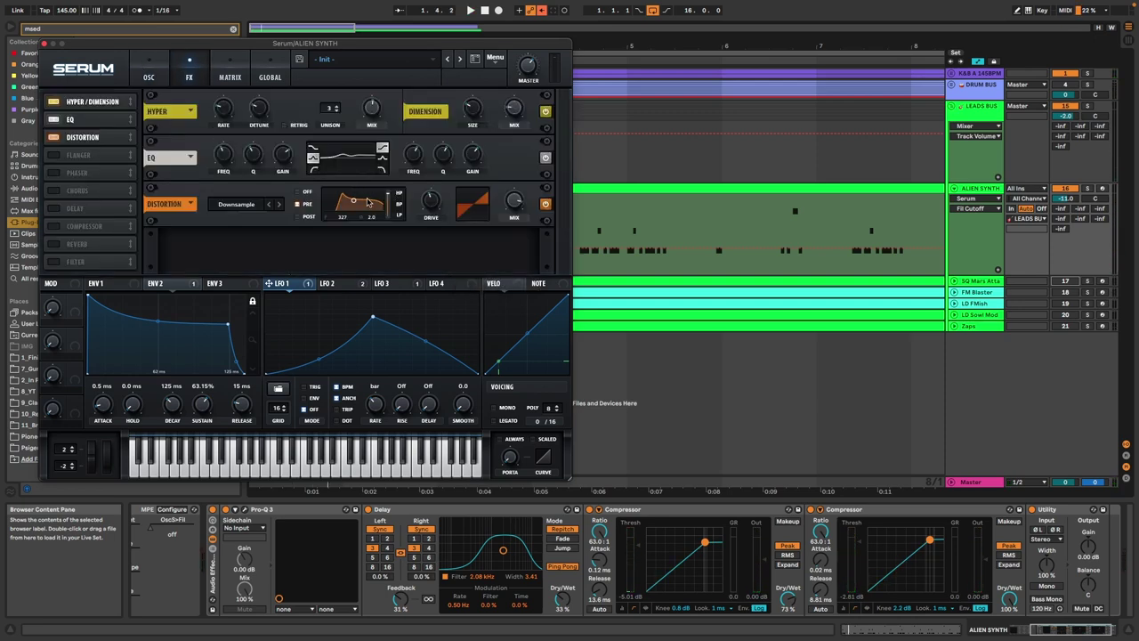
{"action": "left_click", "coordinate": [433, 218]}
{"action": "key", "text": "space"}
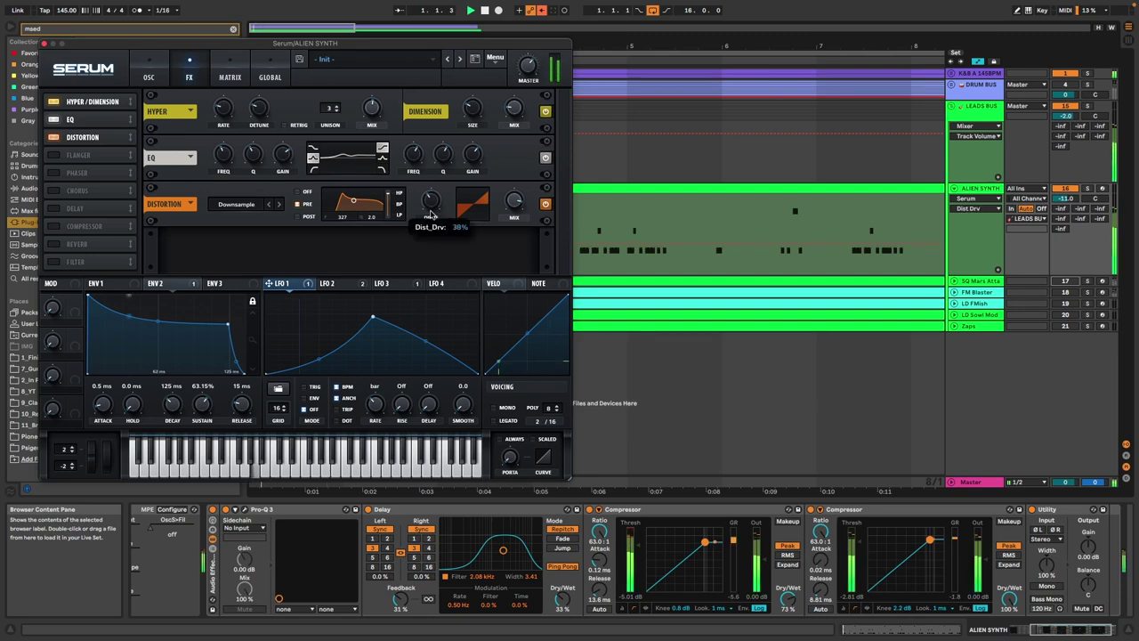
{"action": "mouse_move", "coordinate": [432, 215]}
{"action": "left_mouse_down"}
{"action": "mouse_move", "coordinate": [428, 240]}
{"action": "mouse_move", "coordinate": [431, 197]}
{"action": "left_mouse_up"}
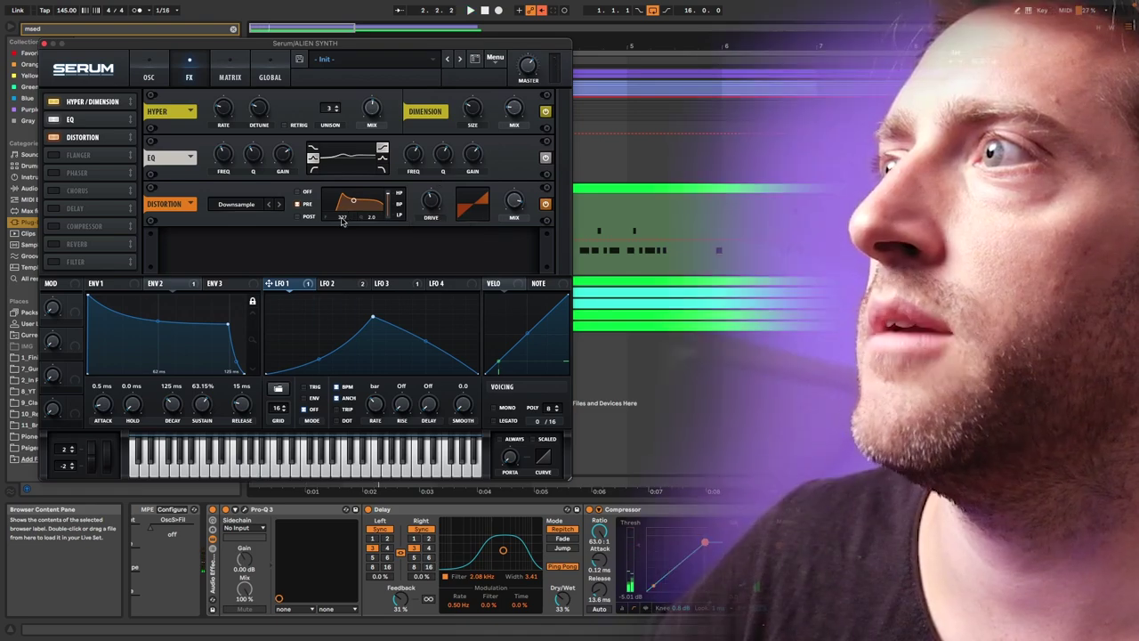
Assign Macro 2 to the distortion filter's frequency and sweep the macro during playback.
{"action": "left_click_drag", "start_coordinate": [71, 341], "coordinate": [353, 227]}
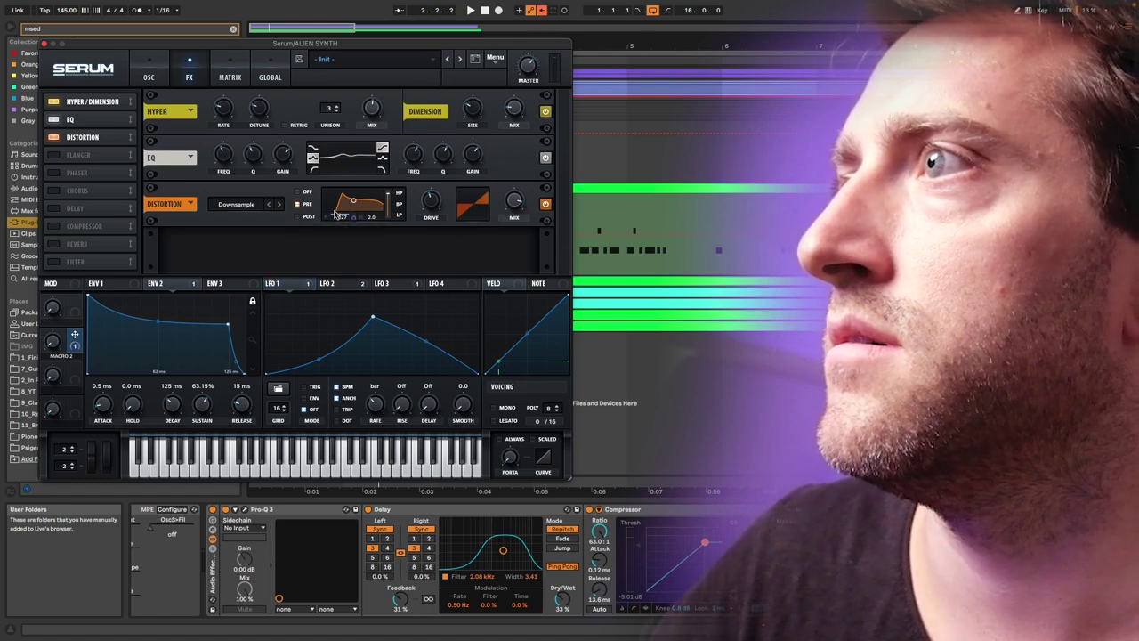
{"action": "left_click_drag", "start_coordinate": [71, 294], "coordinate": [71, 290]}
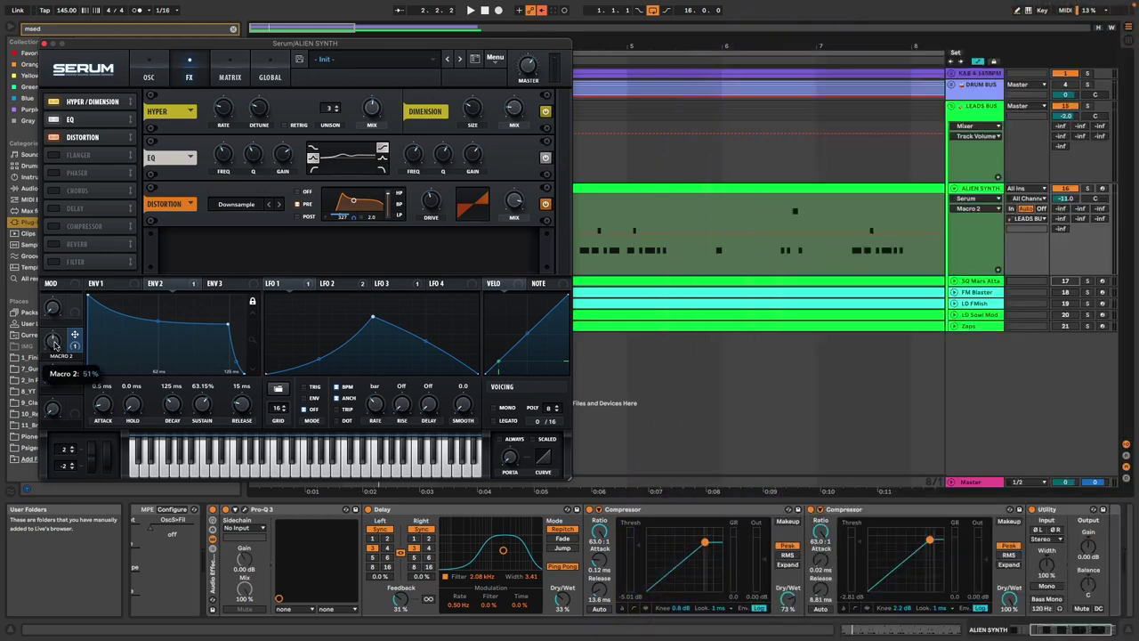
{"action": "left_click_drag", "start_coordinate": [54, 342], "coordinate": [57, 339]}
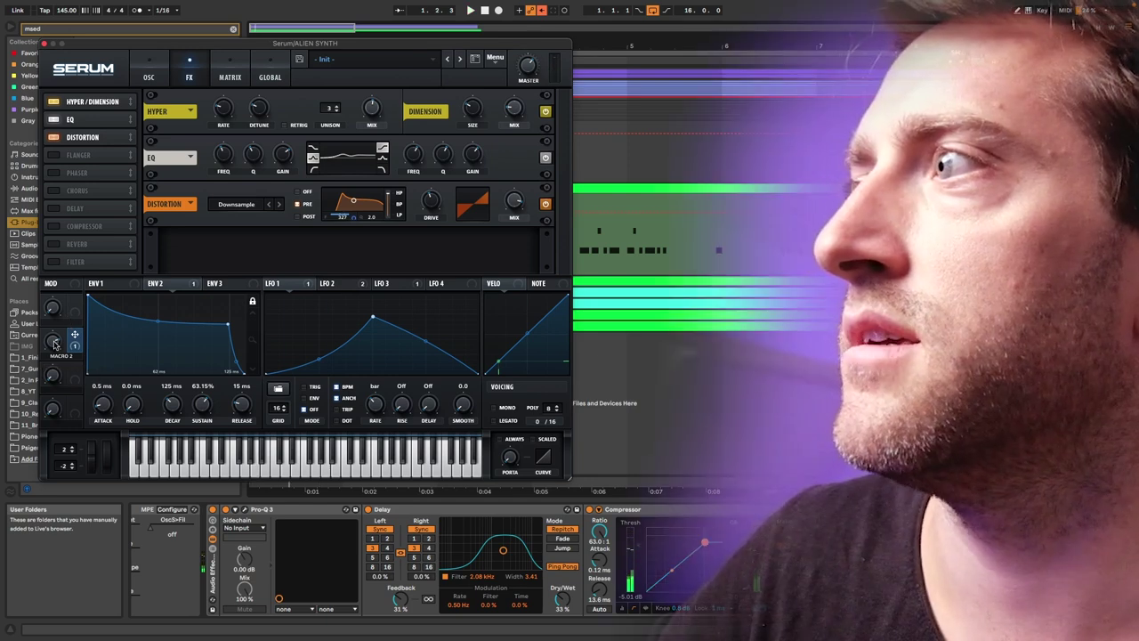
{"action": "left_click_drag", "start_coordinate": [55, 343], "coordinate": [56, 376]}
{"action": "key", "text": "space"}
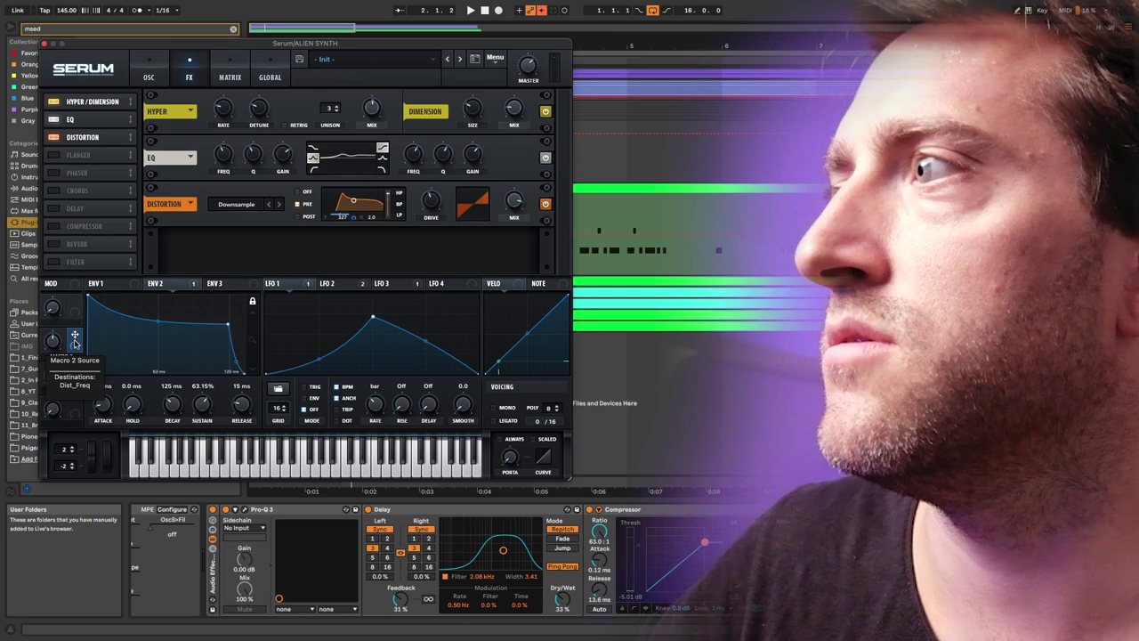
Assign Macro 3 to the distortion drive and adjust its modulation depth.
{"action": "left_click_drag", "start_coordinate": [74, 369], "coordinate": [431, 203]}
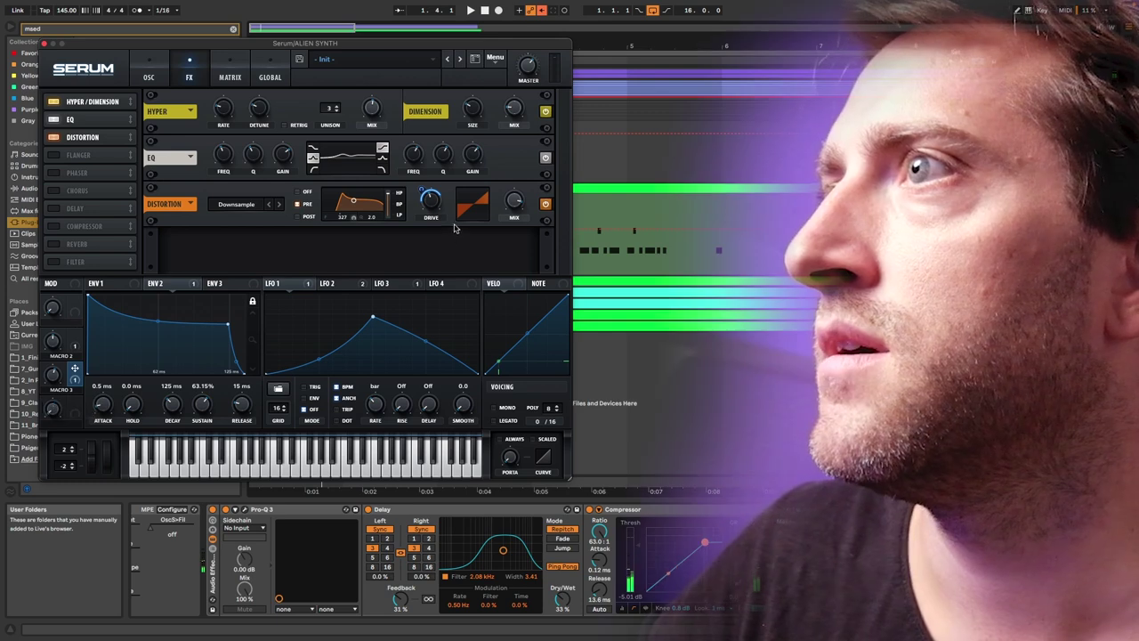
{"action": "mouse_move", "coordinate": [413, 203]}
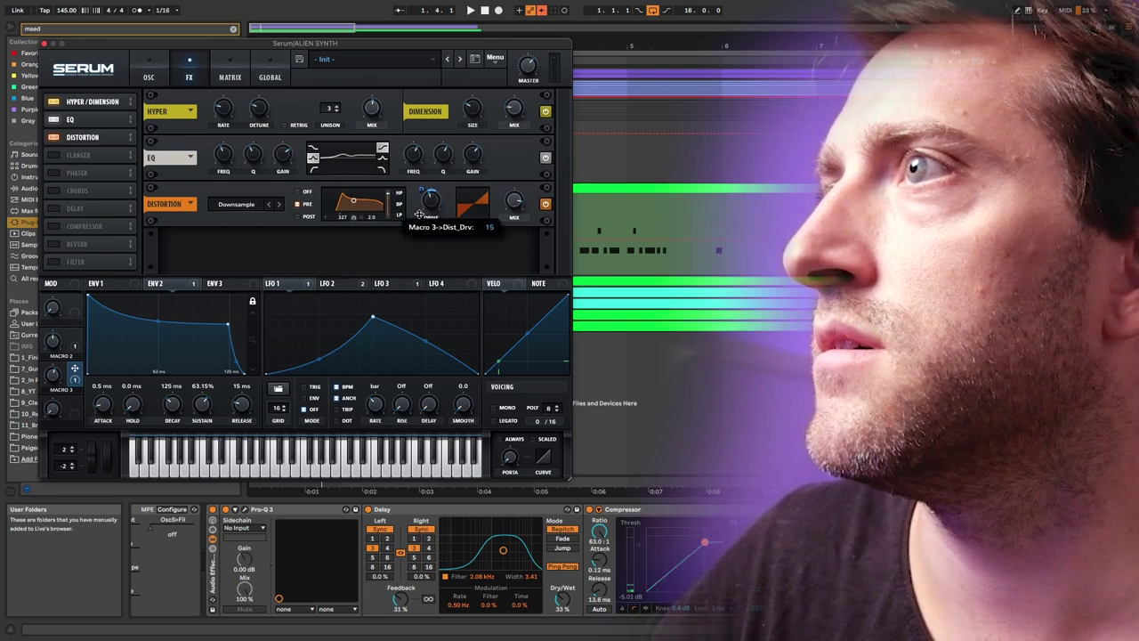
{"action": "left_click_drag", "start_coordinate": [410, 230], "coordinate": [410, 237]}
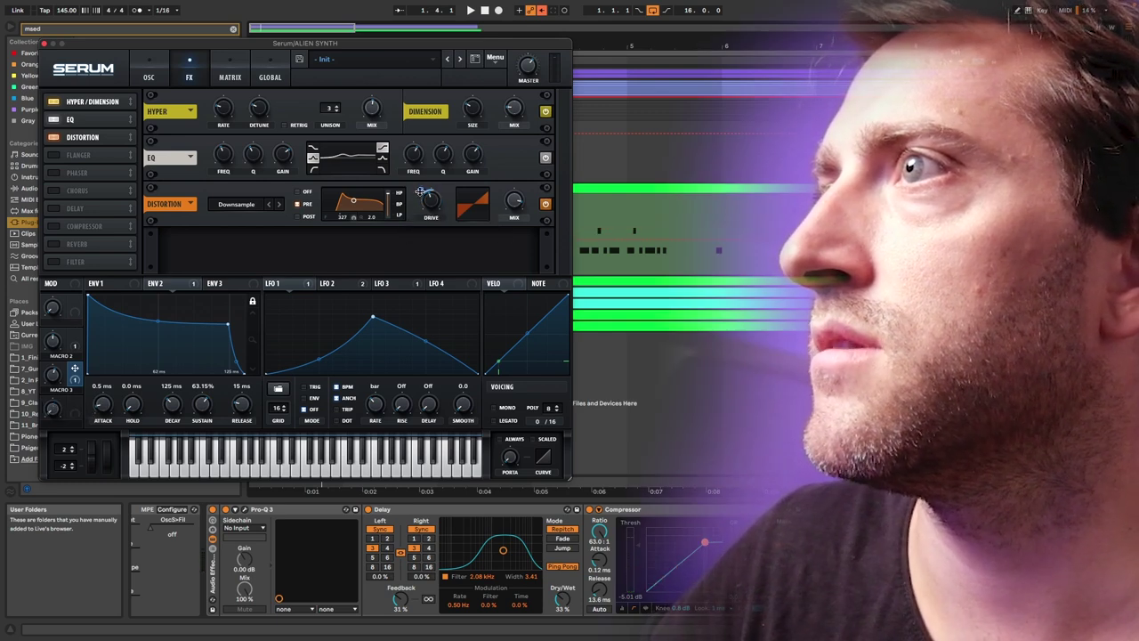
{"action": "mouse_move", "coordinate": [418, 202]}
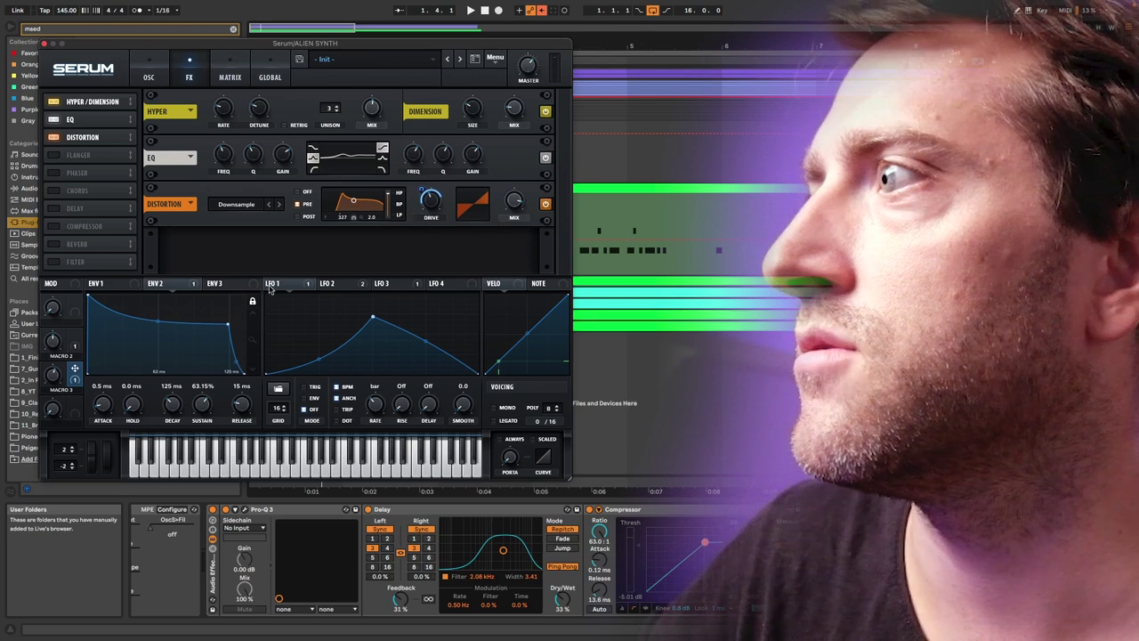
Sweep Macro 3 and Macro 2 during playback to dial in the distortion drive and filter frequency by ear.
{"action": "mouse_move", "coordinate": [57, 377]}
{"action": "left_click_drag", "start_coordinate": [57, 377], "coordinate": [65, 365]}
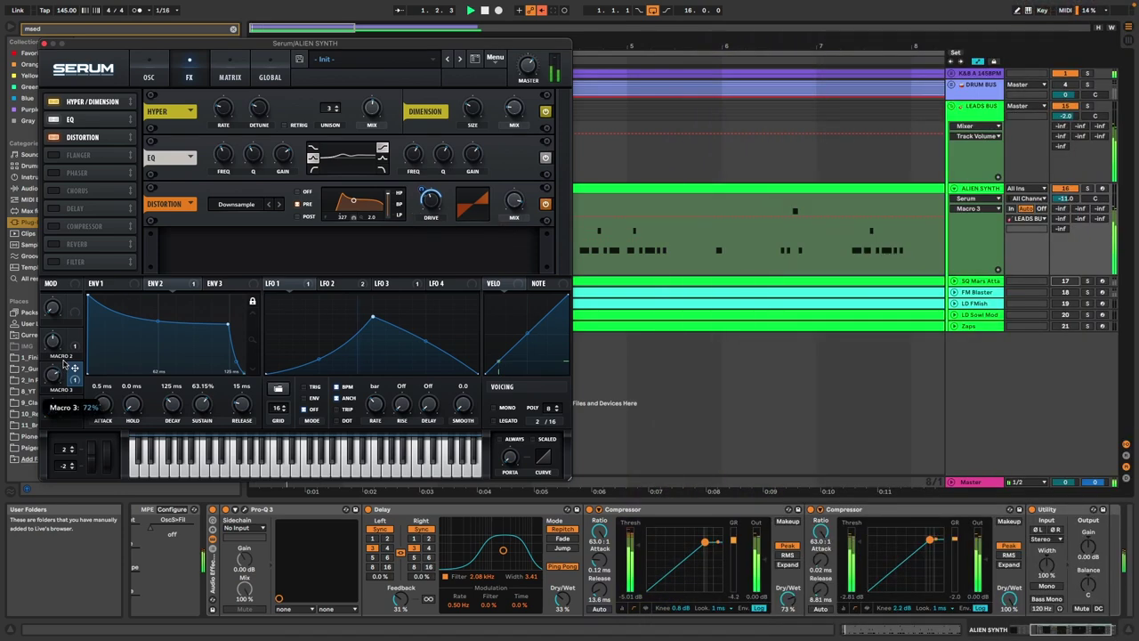
{"action": "left_click_drag", "start_coordinate": [41, 414], "coordinate": [49, 404]}
{"action": "left_click_drag", "start_coordinate": [53, 345], "coordinate": [49, 366]}
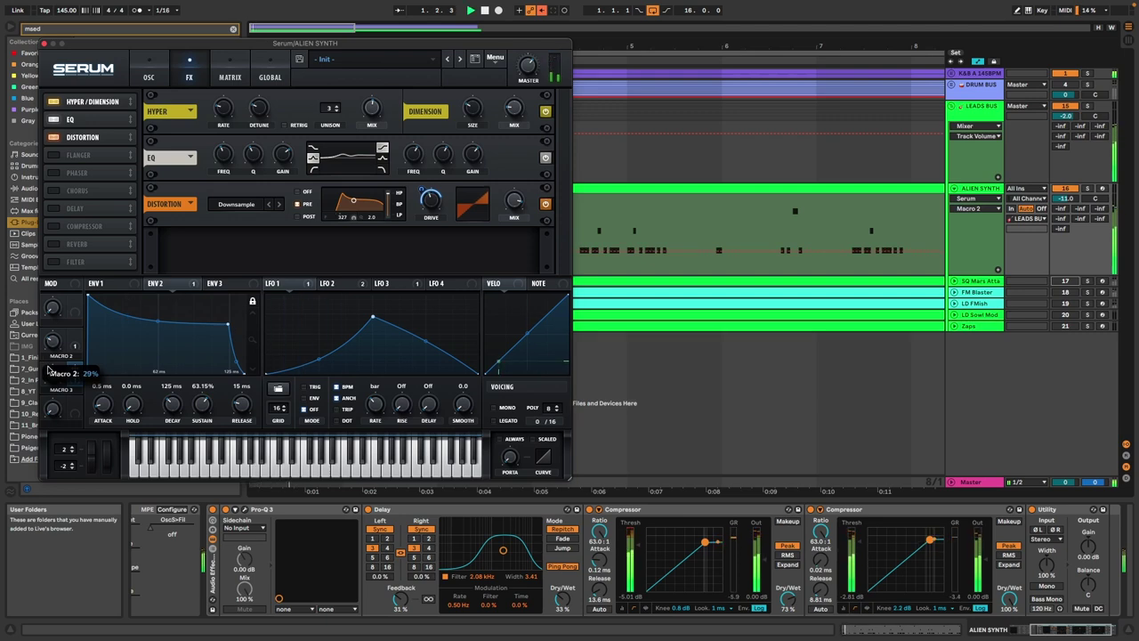
{"action": "left_click_drag", "start_coordinate": [57, 367], "coordinate": [57, 378]}
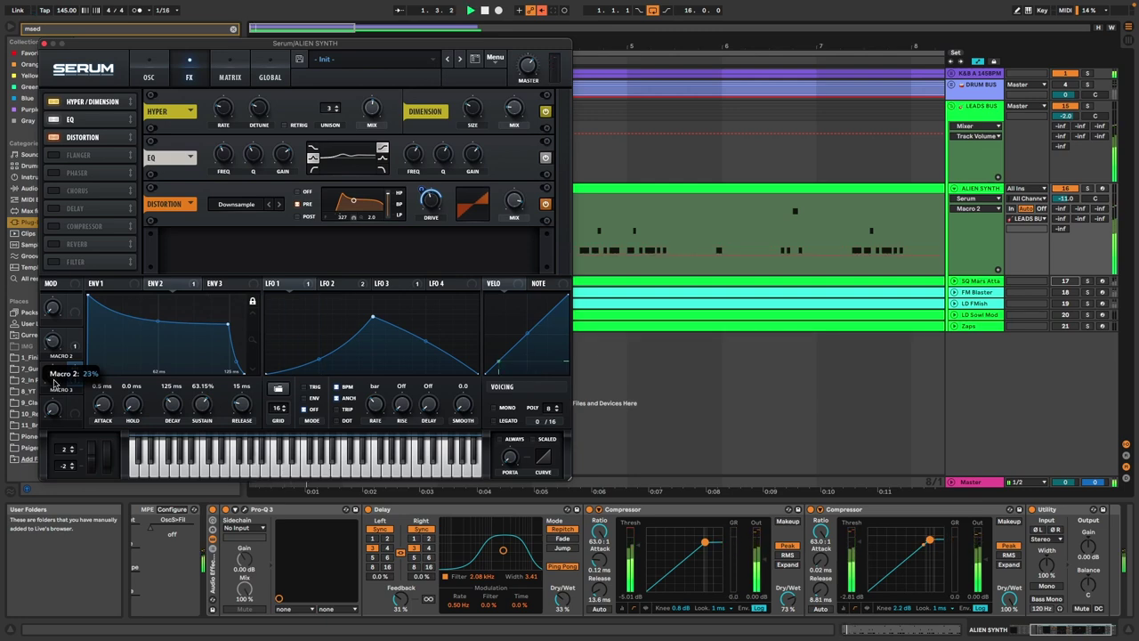
Rename Macro 2 as DIST FREQ and Macro 3 as DIST DRIVE.
{"action": "key", "text": "space"}
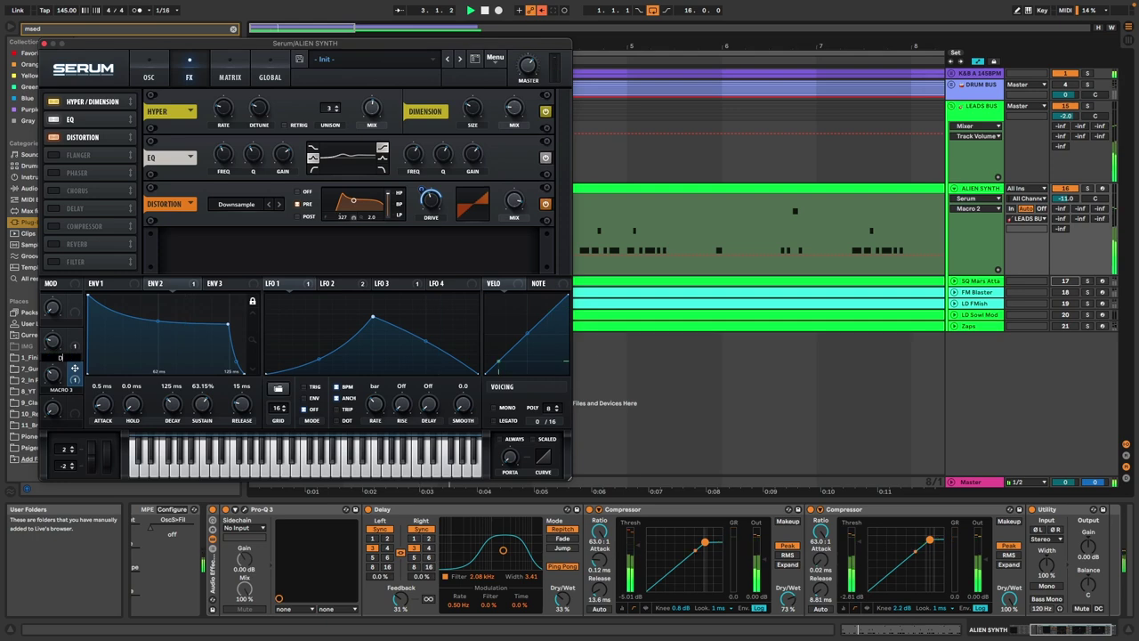
{"action": "type", "text": "FREQ"}
{"action": "key", "text": "Return"}
{"action": "double_click", "coordinate": [60, 391]}
{"action": "key", "text": "space"}
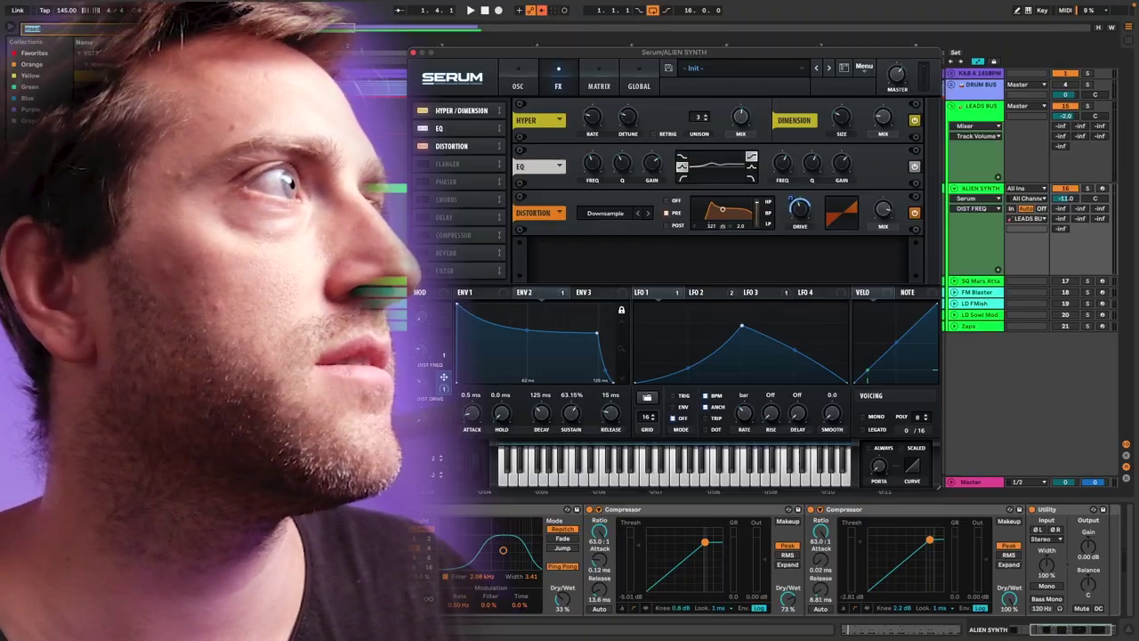
Add Voxengo MSED between the second Compressor and Utility, and set its side gain to 1.4 by ear.
{"action": "left_click_drag", "start_coordinate": [96, 76], "coordinate": [1030, 577]}
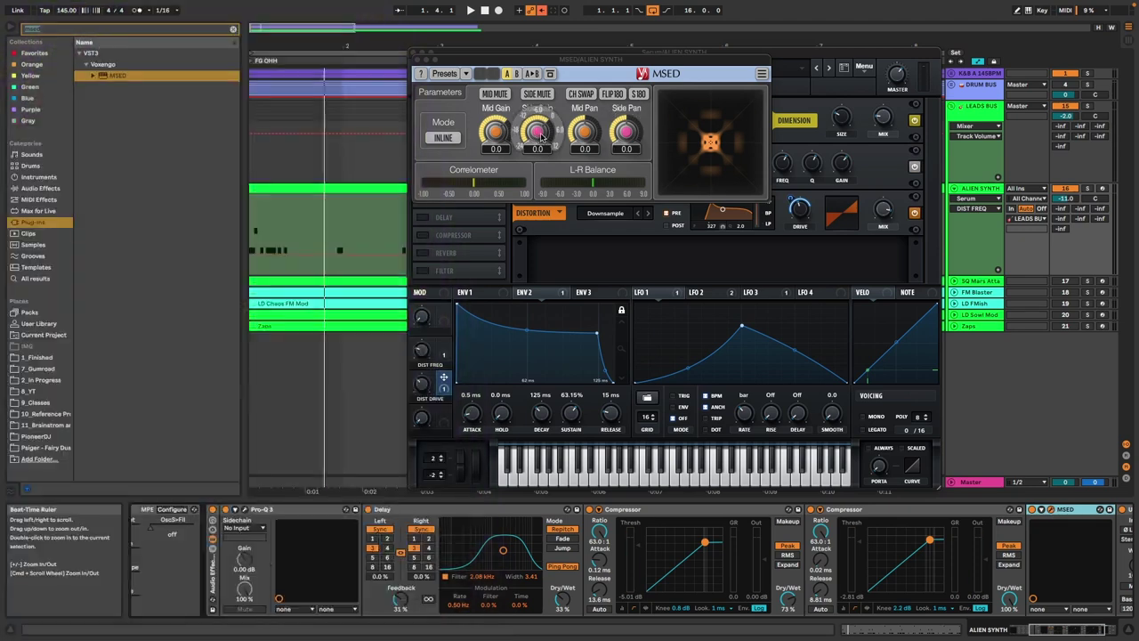
{"action": "mouse_move", "coordinate": [540, 135]}
{"action": "left_mouse_down"}
{"action": "mouse_move", "coordinate": [540, 101]}
{"action": "mouse_move", "coordinate": [540, 147]}
{"action": "left_mouse_up"}
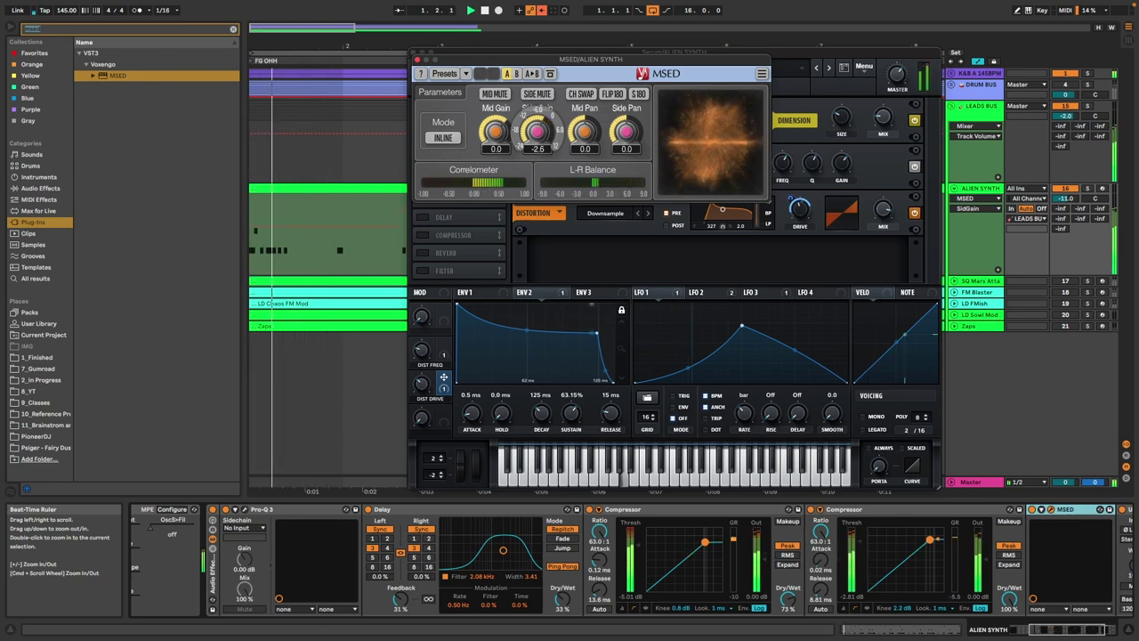
{"action": "left_click_drag", "start_coordinate": [561, 80], "coordinate": [389, 94]}
{"action": "key", "text": "space"}
{"action": "key", "text": "space"}
{"action": "mouse_move", "coordinate": [368, 145]}
{"action": "left_mouse_down"}
{"action": "mouse_move", "coordinate": [368, 124]}
{"action": "mouse_move", "coordinate": [368, 144]}
{"action": "left_mouse_up"}
Audition the alien synth loop repeatedly with MSED's side gain applied.
{"action": "key", "text": "space"}
{"action": "key", "text": "space"}
{"action": "key", "text": "space"}
{"action": "key", "text": "space"}
{"action": "key", "text": "space"}
{"action": "key", "text": "space"}
{"action": "key", "text": "space"}
{"action": "key", "text": "space"}
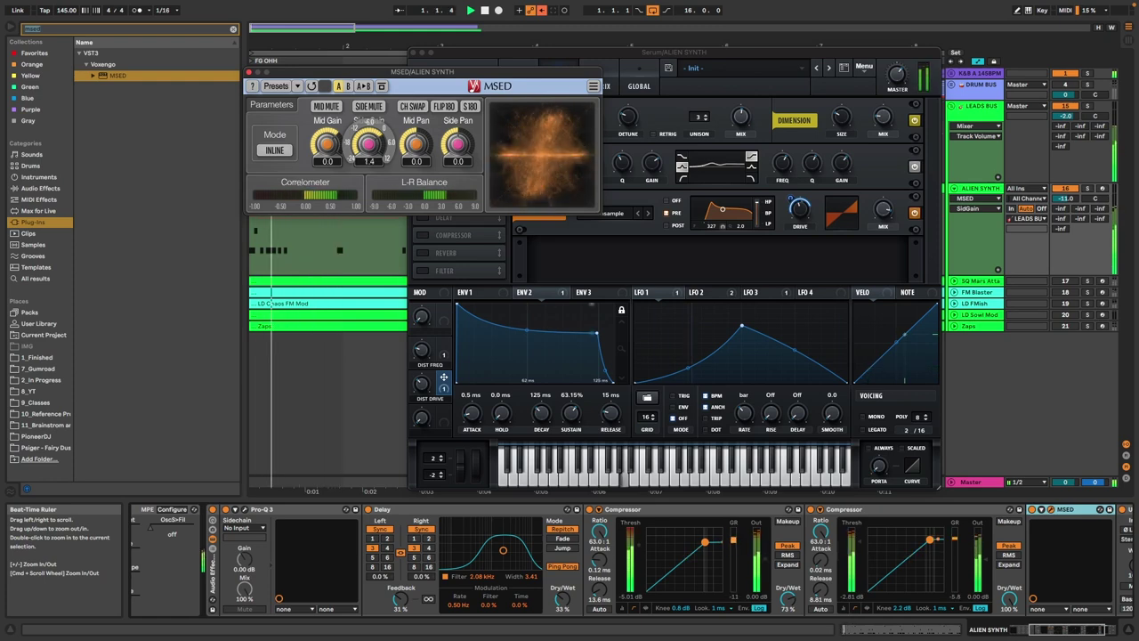
{"action": "key", "text": "space"}
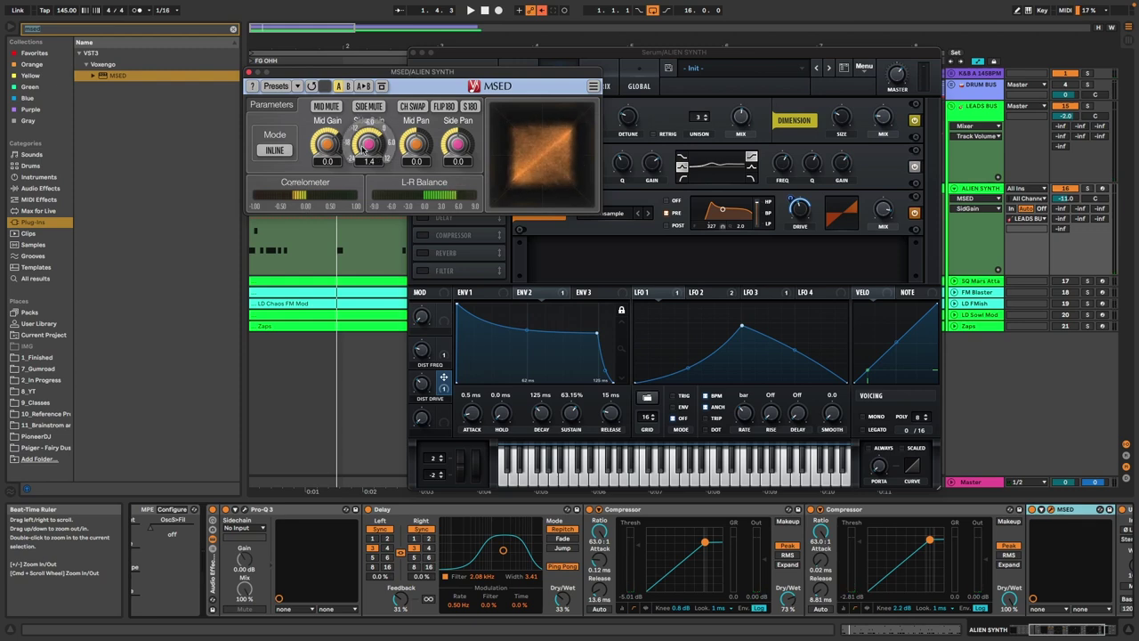
Search the plug-ins for "pro r" and add FabFilter Pro-R between MSED and Utility.
{"action": "key", "text": "space"}
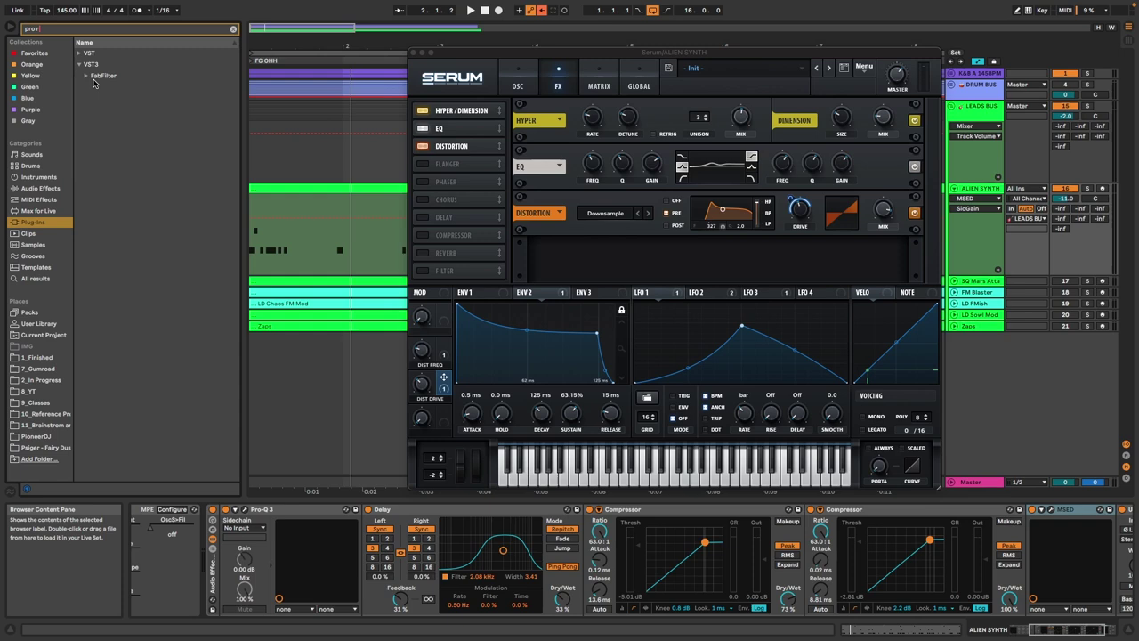
{"action": "left_click", "coordinate": [87, 76]}
{"action": "left_click_drag", "start_coordinate": [117, 87], "coordinate": [933, 547]}
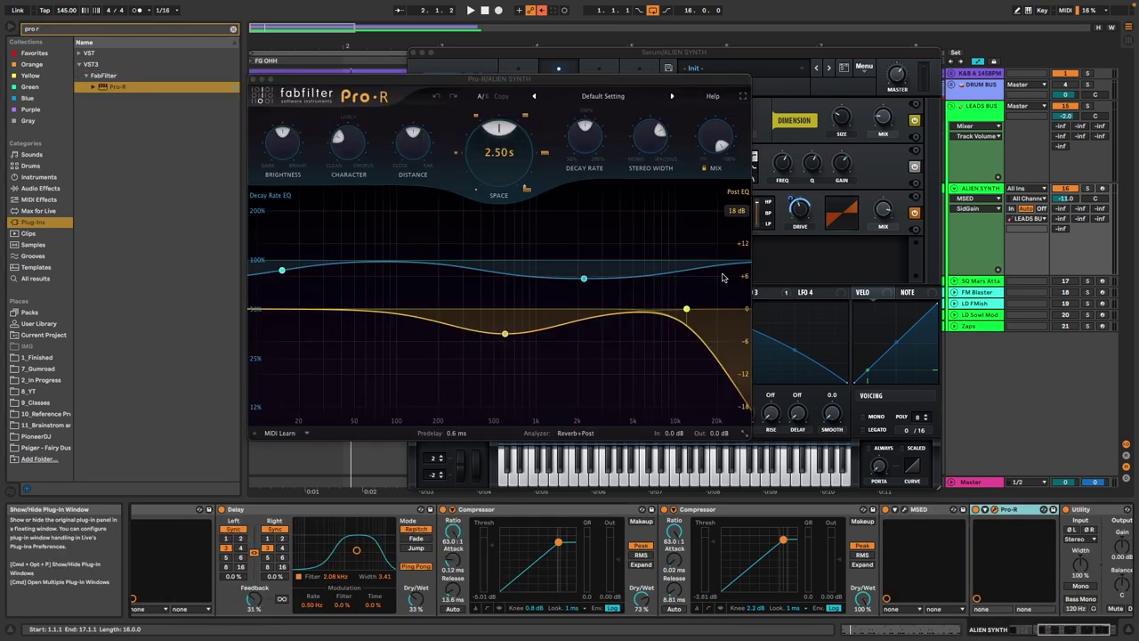
Audition Pro-R presets during playback, going from the Ambience for Slap Bass presets on to Bathroom.
{"action": "key", "text": "space"}
{"action": "left_click", "coordinate": [603, 96]}
{"action": "left_click", "coordinate": [672, 98]}
{"action": "left_click", "coordinate": [673, 98]}
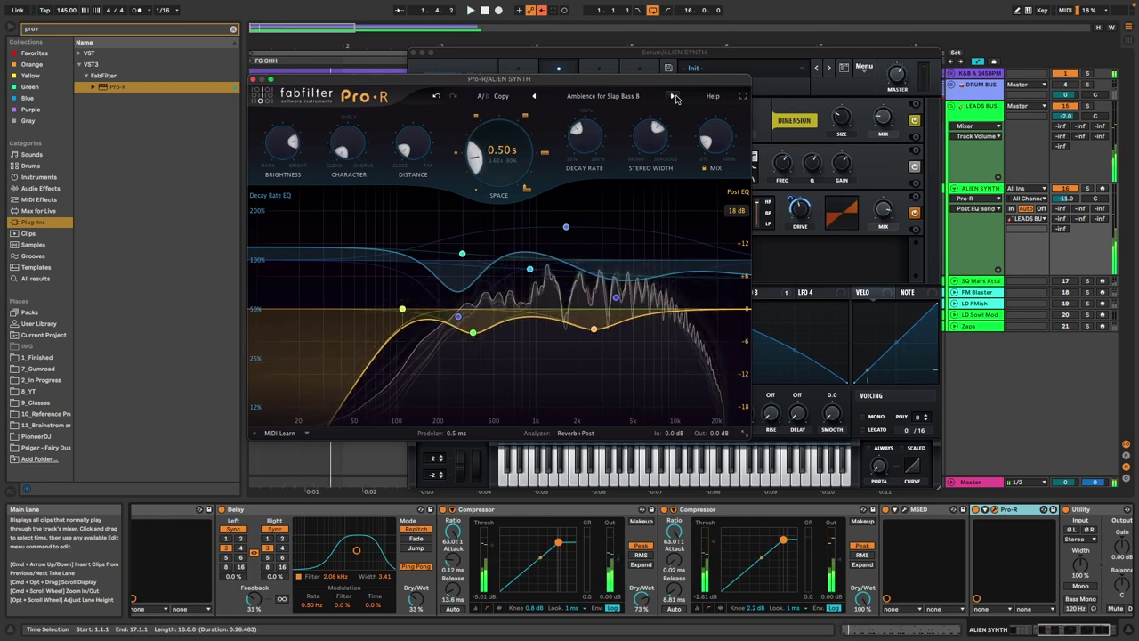
{"action": "left_click", "coordinate": [675, 98]}
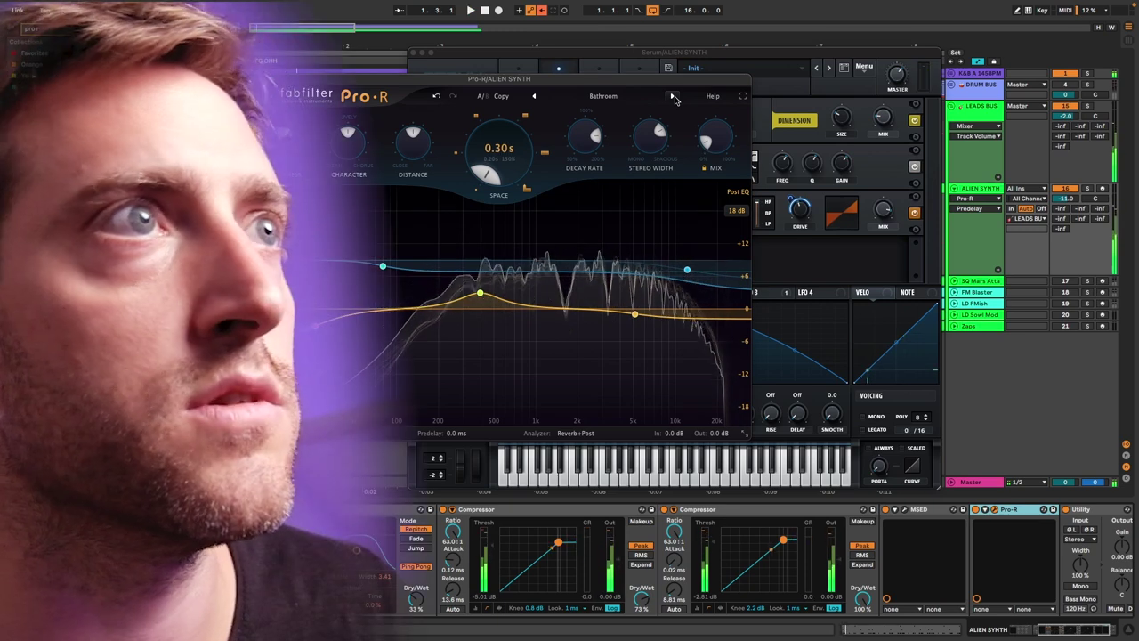
Go back through the Pro-R presets to Ambience for Slap Bass A, and load Ambience for Slap Bass C.
{"action": "left_click", "coordinate": [534, 98]}
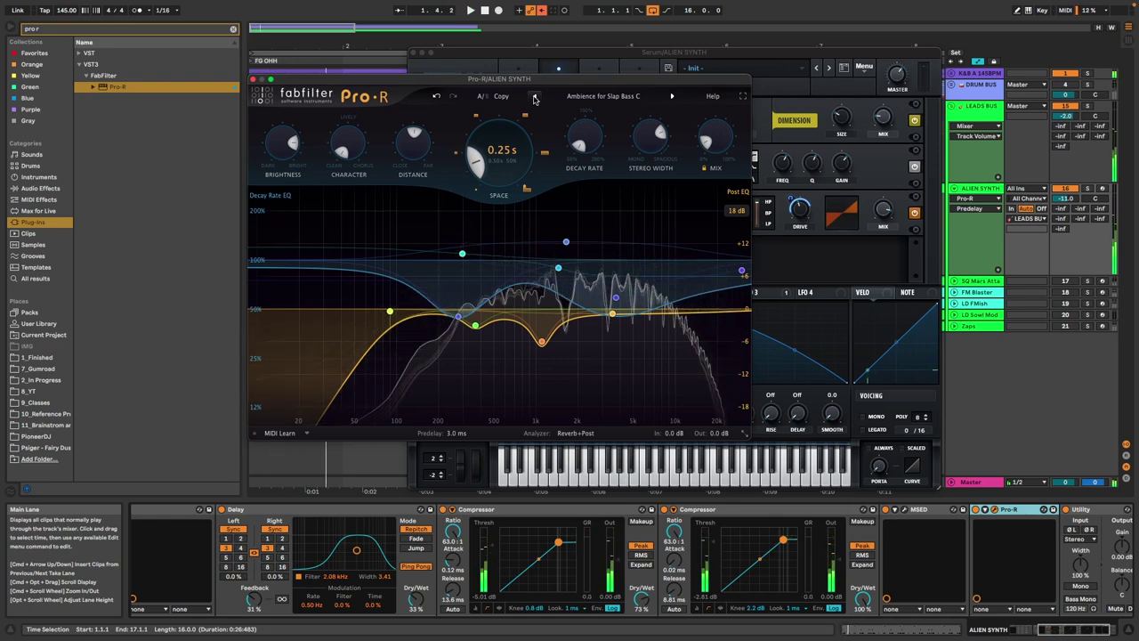
{"action": "left_click", "coordinate": [534, 98]}
{"action": "left_click", "coordinate": [534, 98]}
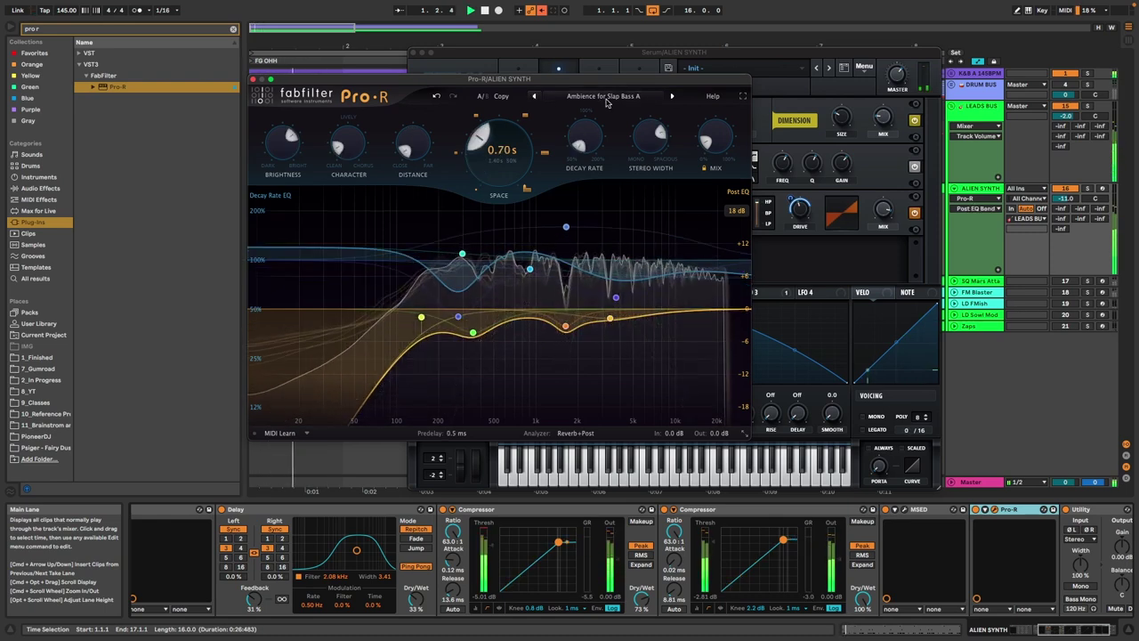
{"action": "left_click", "coordinate": [672, 96]}
{"action": "left_click", "coordinate": [672, 96]}
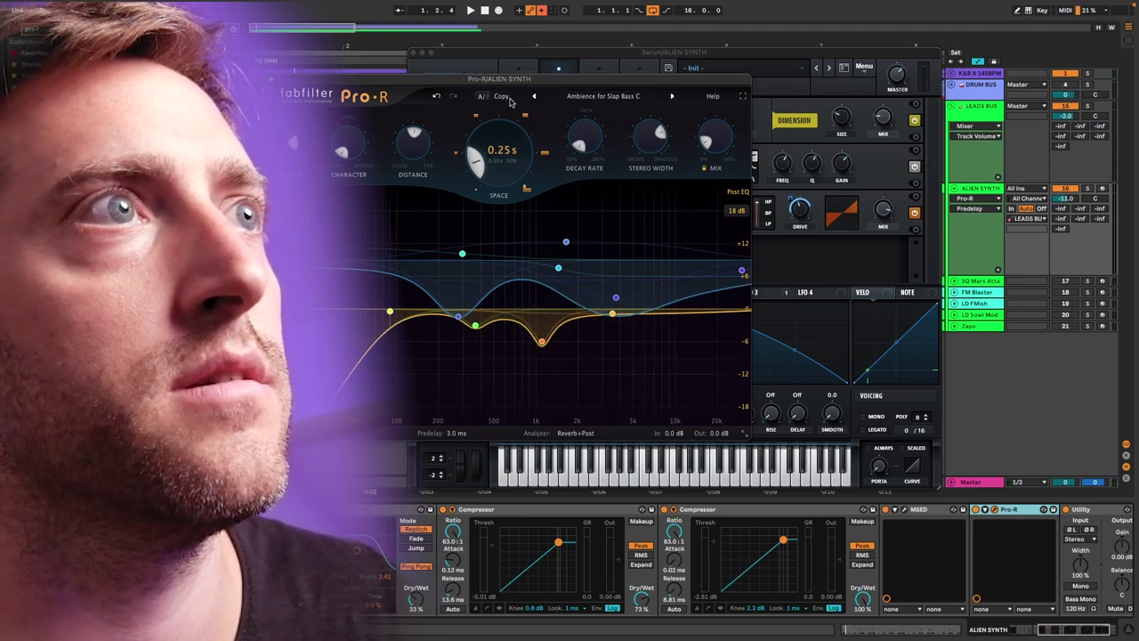
Load the Bathroom preset into Pro-R's alternate A/B state for comparison with Ambience for Slap Bass C.
{"action": "left_click", "coordinate": [494, 97]}
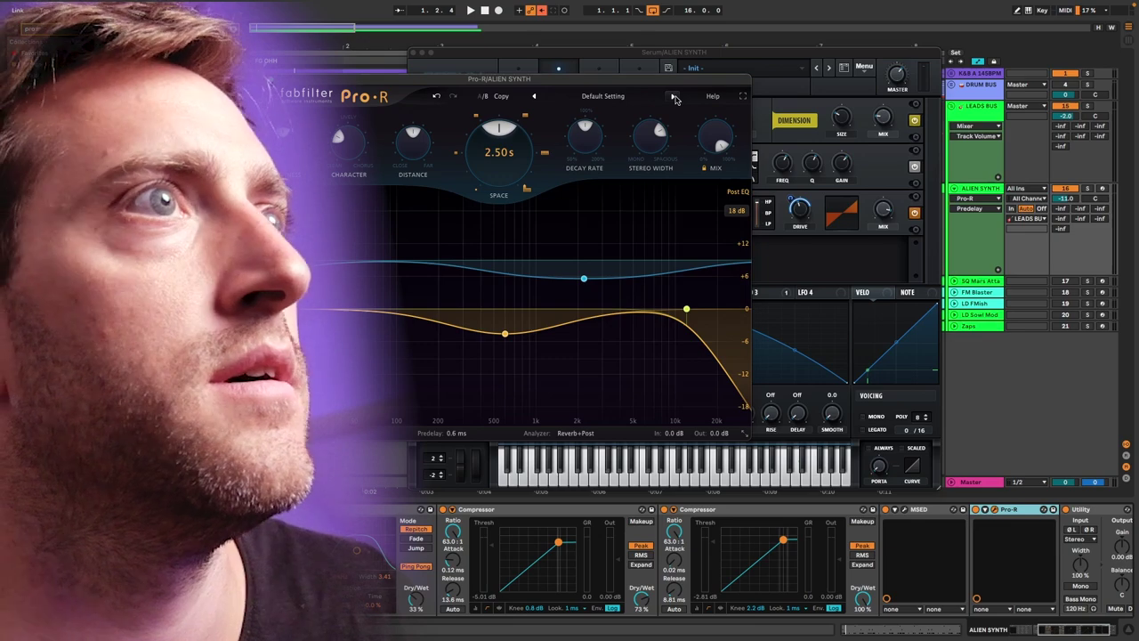
{"action": "left_click", "coordinate": [675, 98]}
{"action": "left_click", "coordinate": [674, 99]}
{"action": "left_click", "coordinate": [675, 99]}
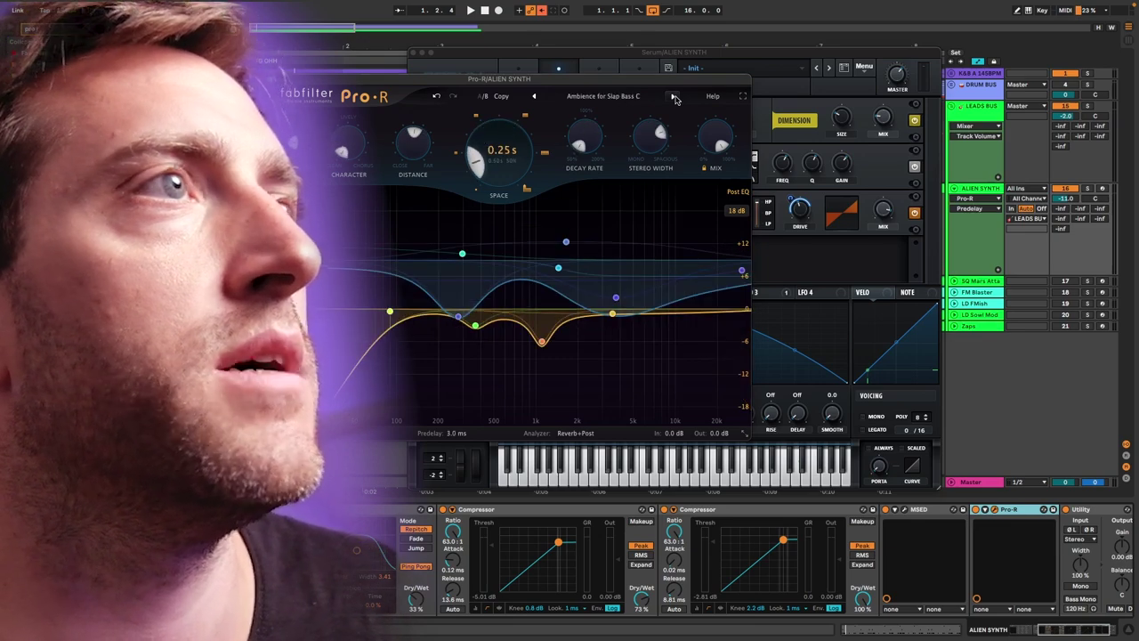
{"action": "left_click", "coordinate": [483, 99]}
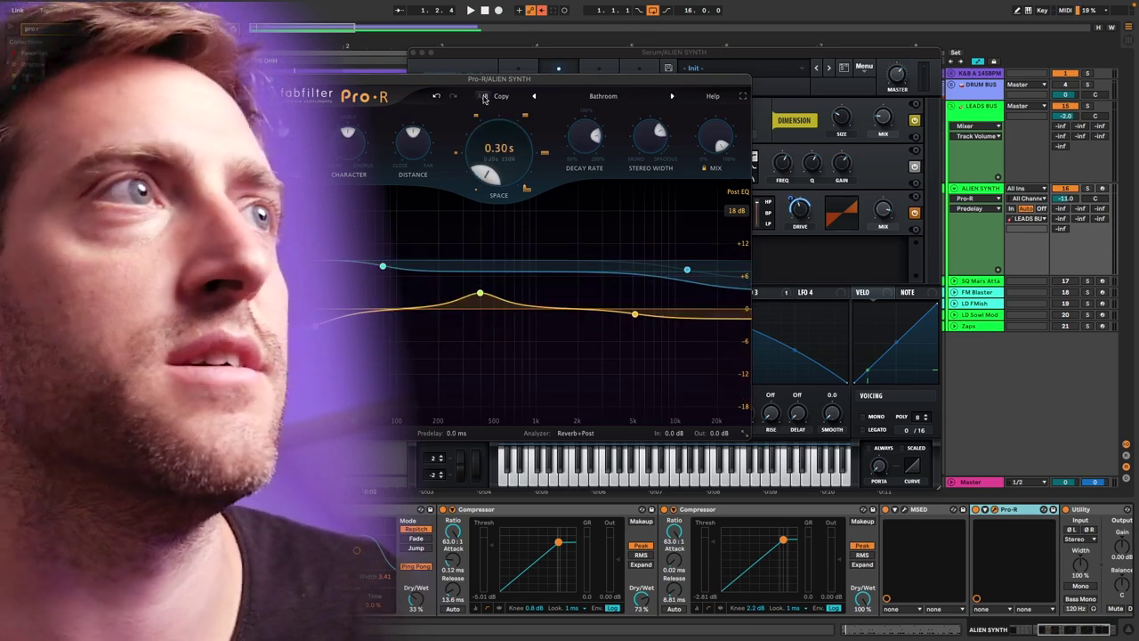
Compare Pro-R's two A/B states during playback and return to Ambience for Slap Bass C.
{"action": "key", "text": "space"}
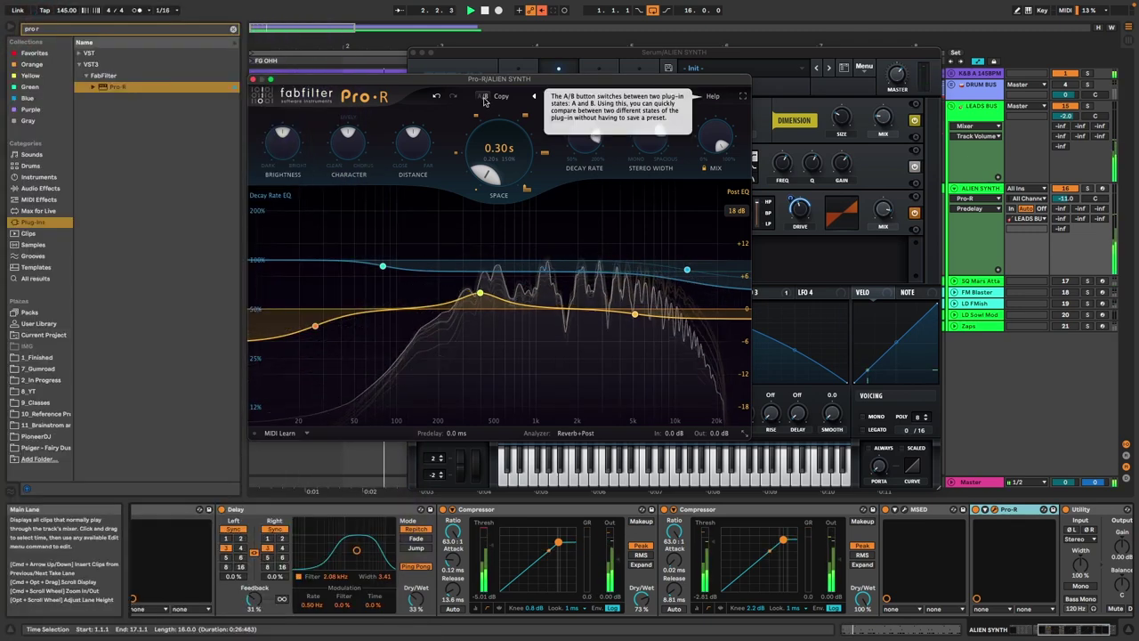
{"action": "left_click", "coordinate": [484, 98]}
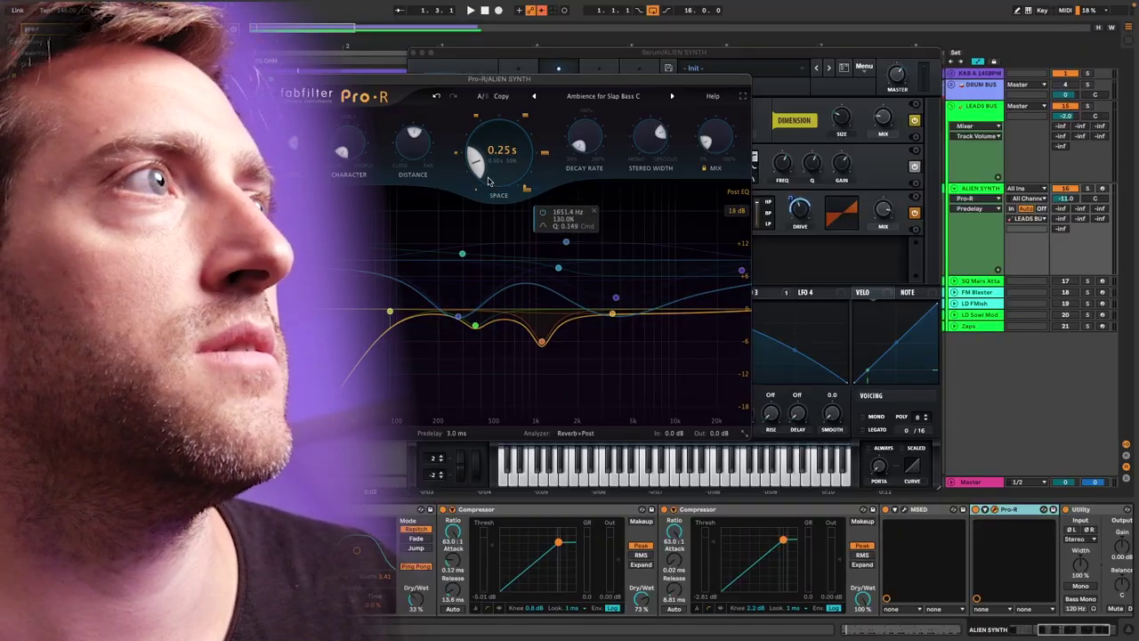
{"action": "key", "text": "space"}
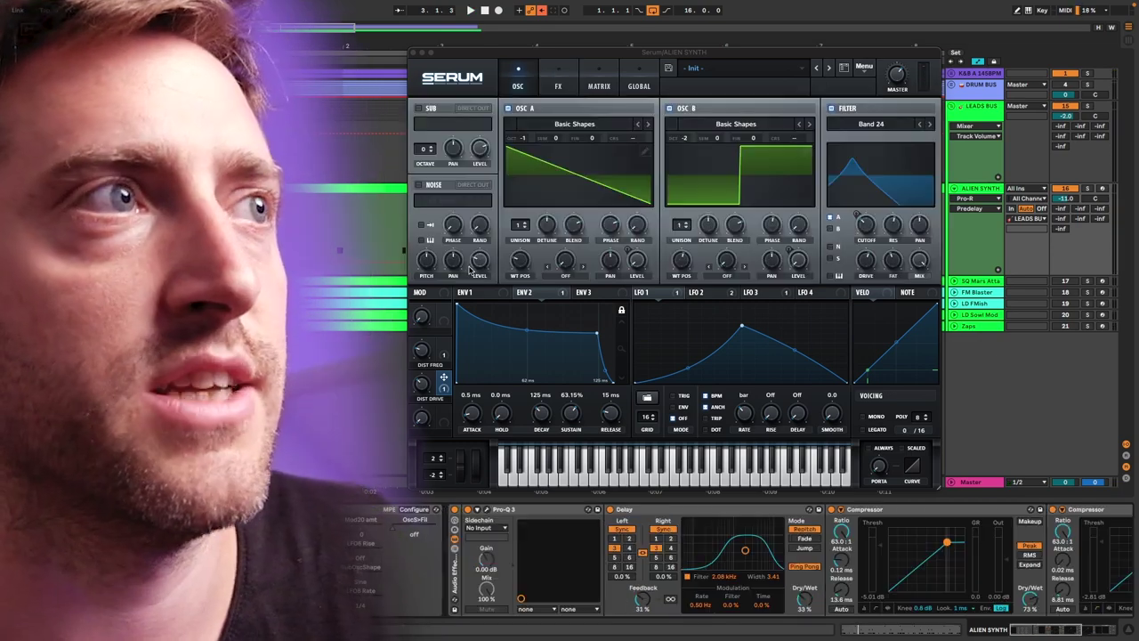
Try Serum's flanger effect during playback, reducing its wet mix to about 21%, and switch it off.
{"action": "left_click", "coordinate": [558, 82]}
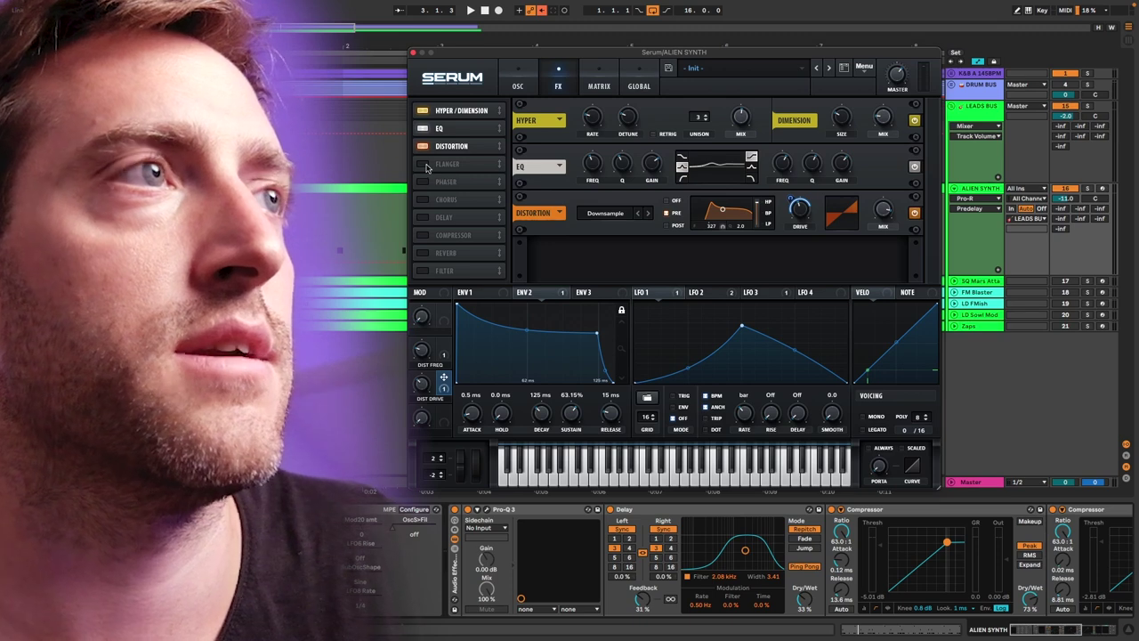
{"action": "left_click", "coordinate": [425, 164]}
{"action": "key", "text": "space"}
{"action": "left_click_drag", "start_coordinate": [706, 257], "coordinate": [712, 291]}
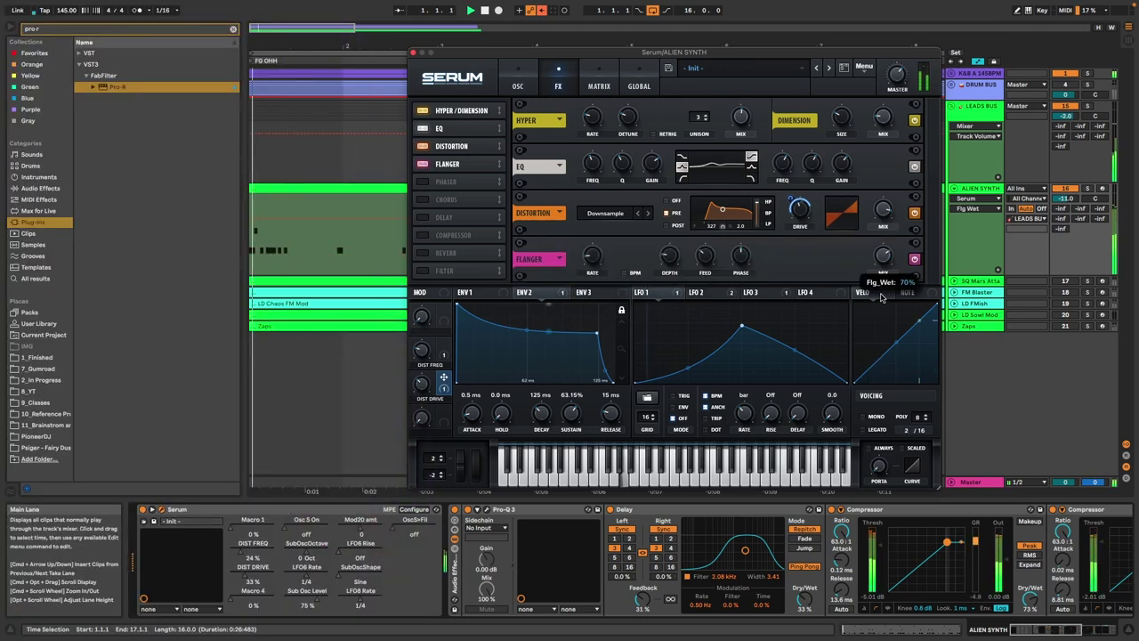
{"action": "left_click_drag", "start_coordinate": [592, 257], "coordinate": [596, 269]}
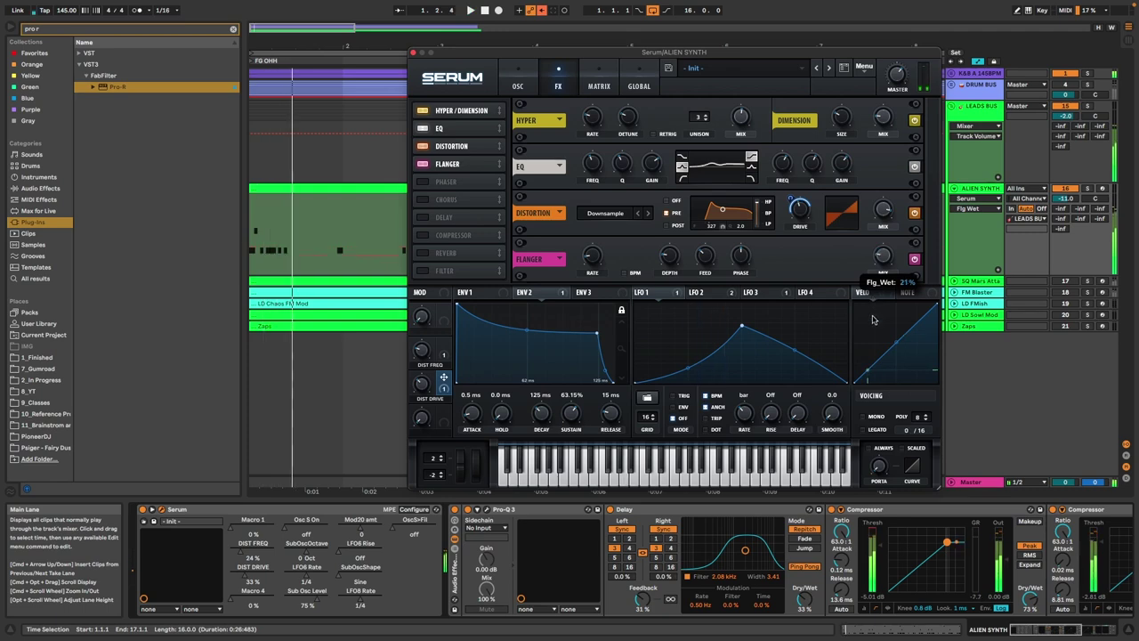
{"action": "left_click", "coordinate": [421, 165]}
{"action": "left_click", "coordinate": [421, 165]}
{"action": "left_click", "coordinate": [422, 164]}
Enable Serum's phaser, adjust its frequency by ear, and compare the sound with the phaser bypassed and active.
{"action": "left_click", "coordinate": [421, 182]}
{"action": "left_click_drag", "start_coordinate": [739, 256], "coordinate": [732, 305]}
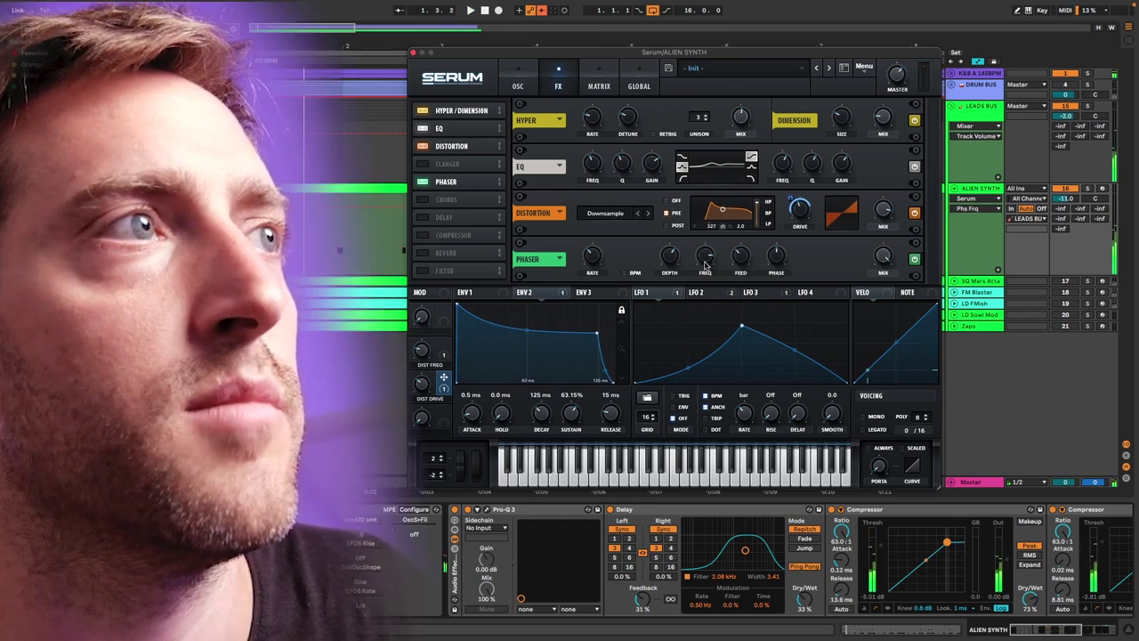
{"action": "left_click", "coordinate": [424, 181]}
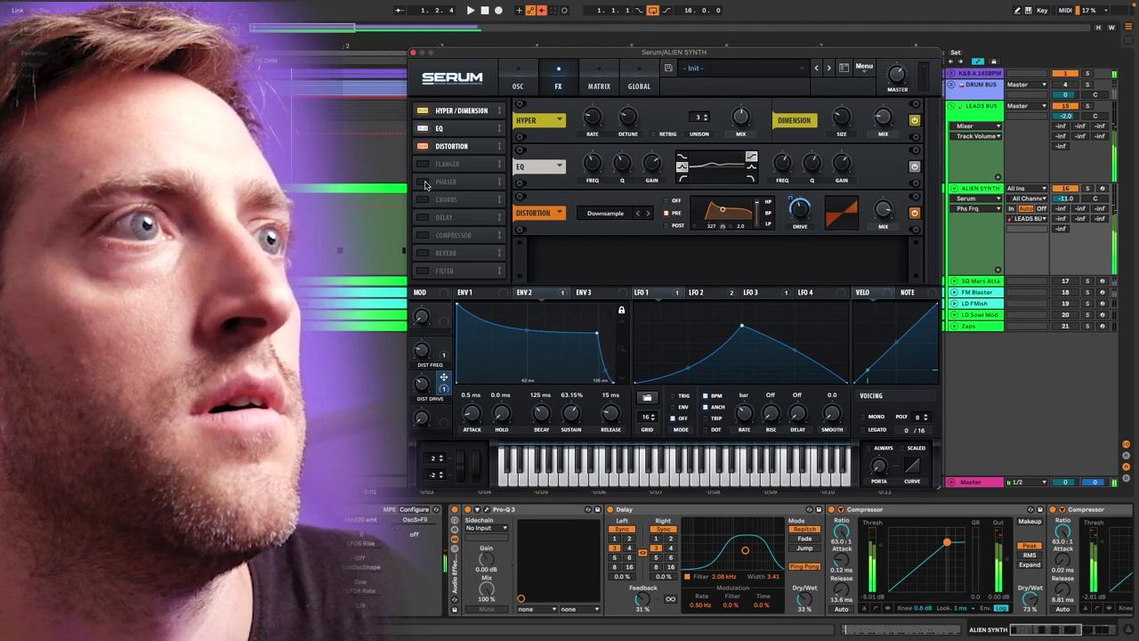
{"action": "left_click", "coordinate": [424, 183]}
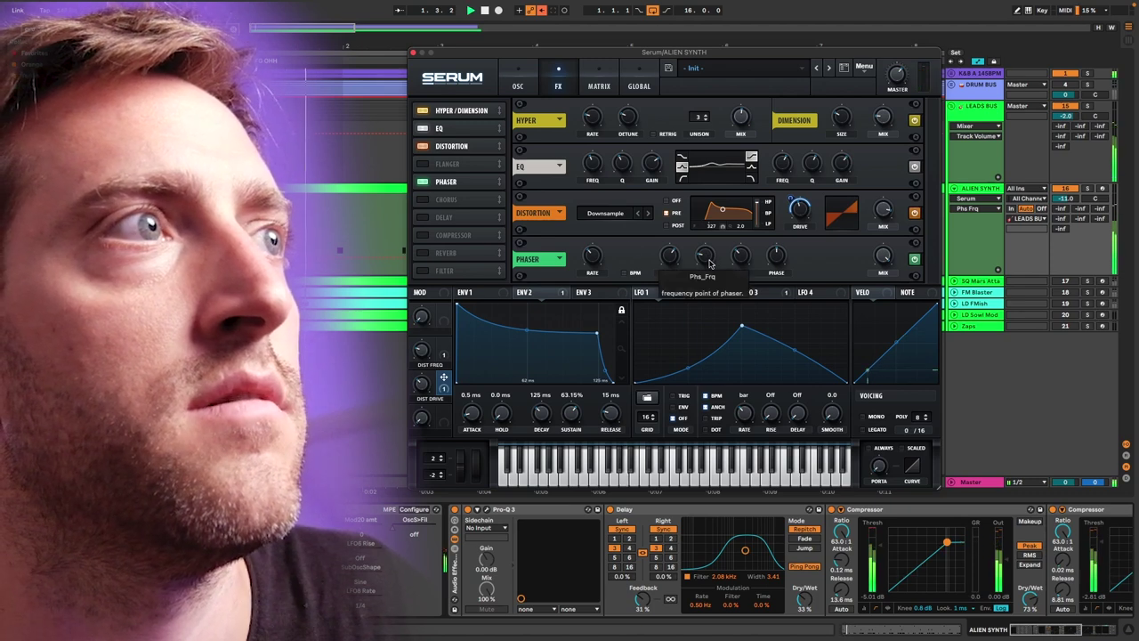
{"action": "left_click", "coordinate": [424, 183]}
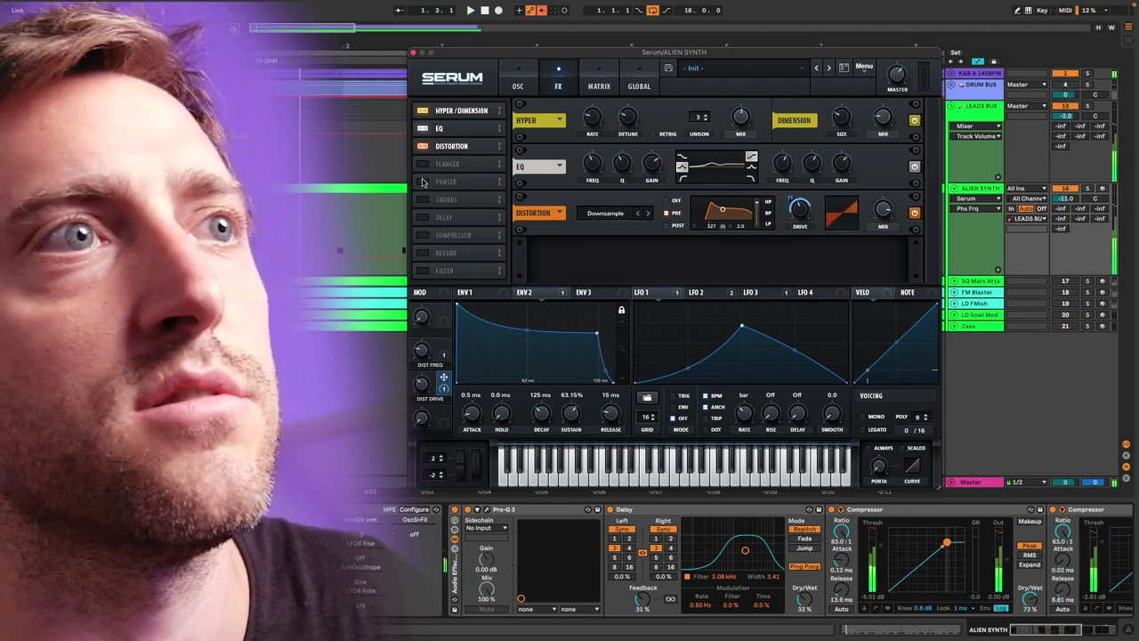
{"action": "left_click", "coordinate": [424, 183]}
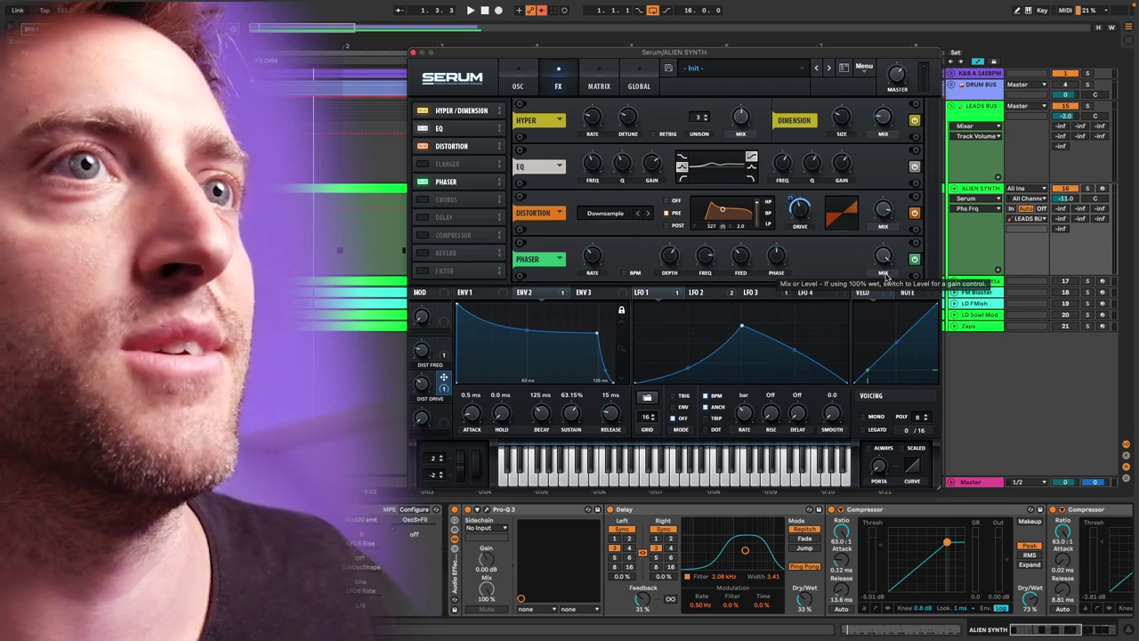
Compare loudness in SPAN Plus with the phaser off and on, using its Level control, and reset the statistics.
{"action": "left_click", "coordinate": [885, 274]}
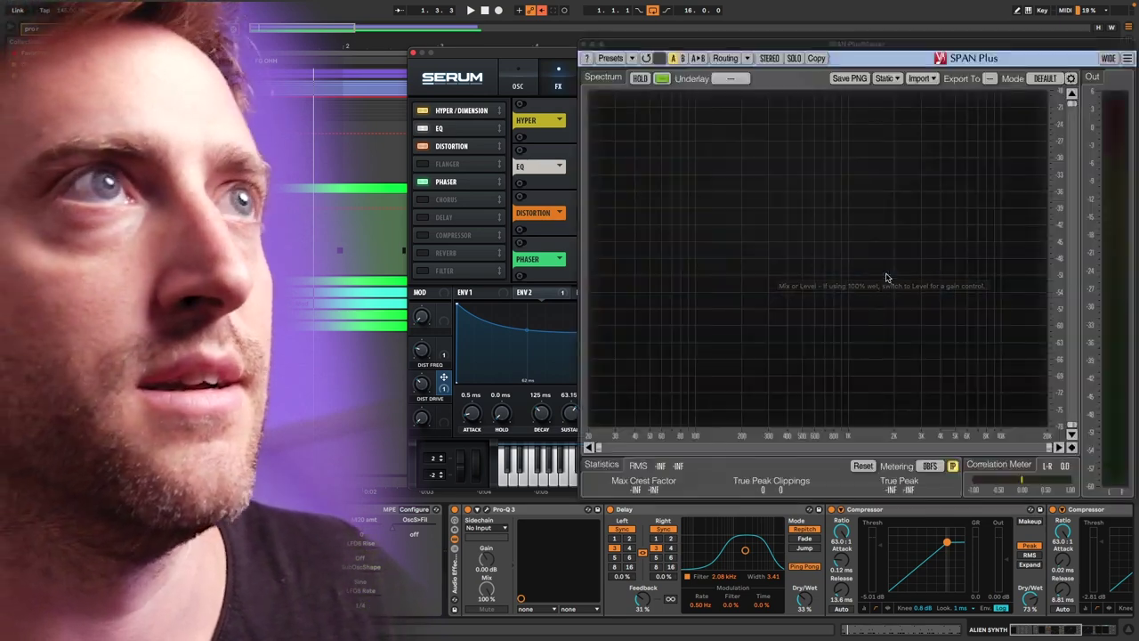
{"action": "left_click", "coordinate": [424, 182]}
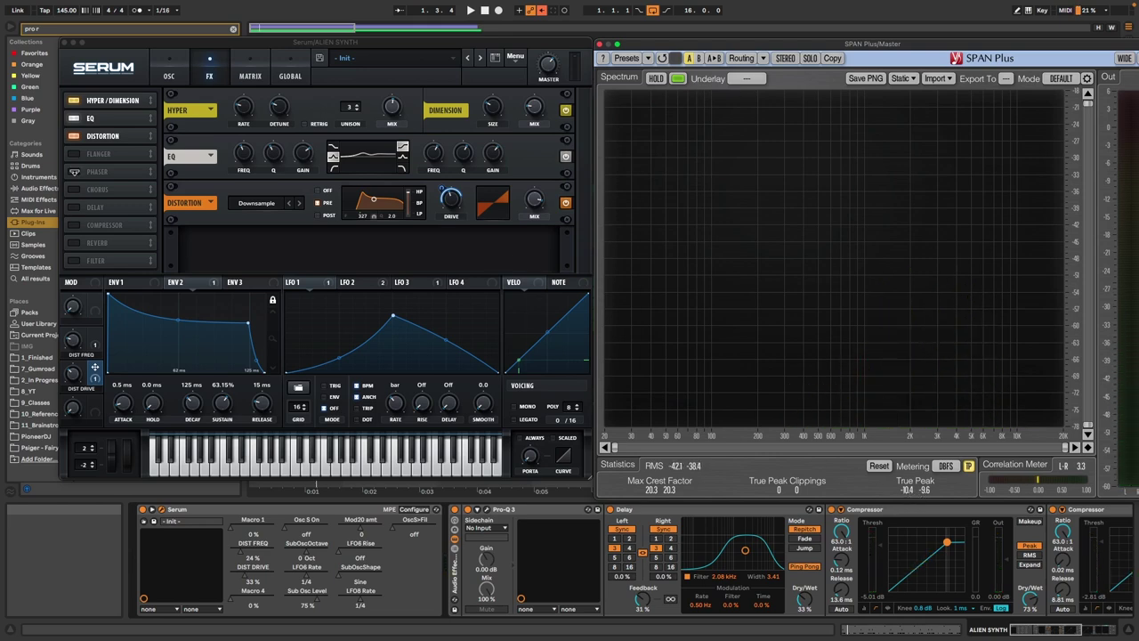
{"action": "left_click", "coordinate": [74, 171]}
{"action": "key", "text": "space"}
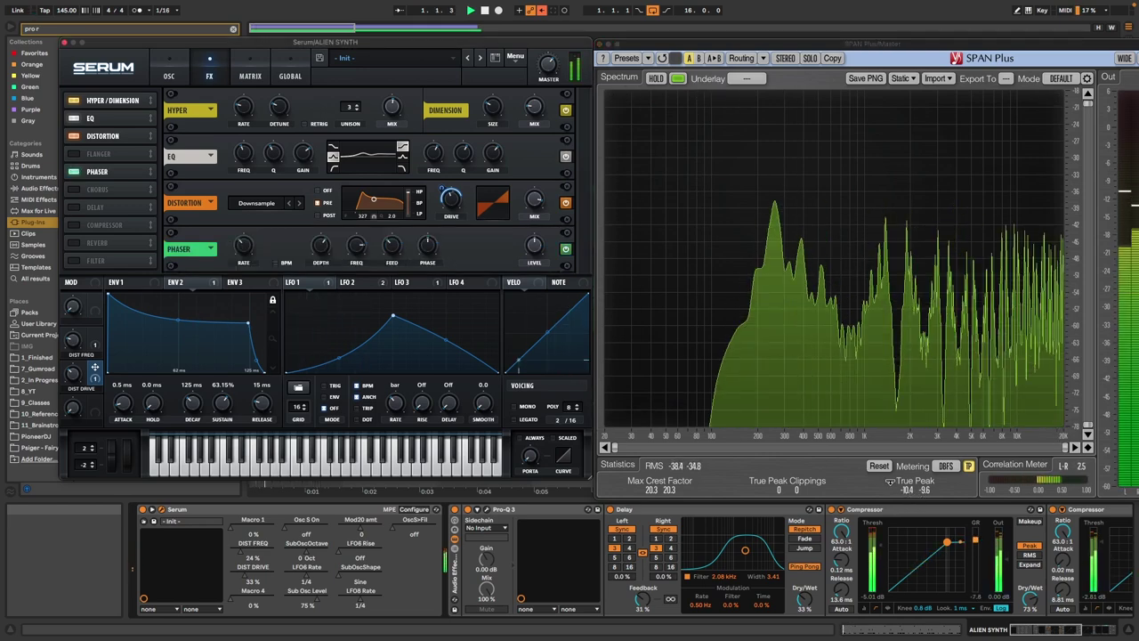
{"action": "left_click", "coordinate": [879, 465]}
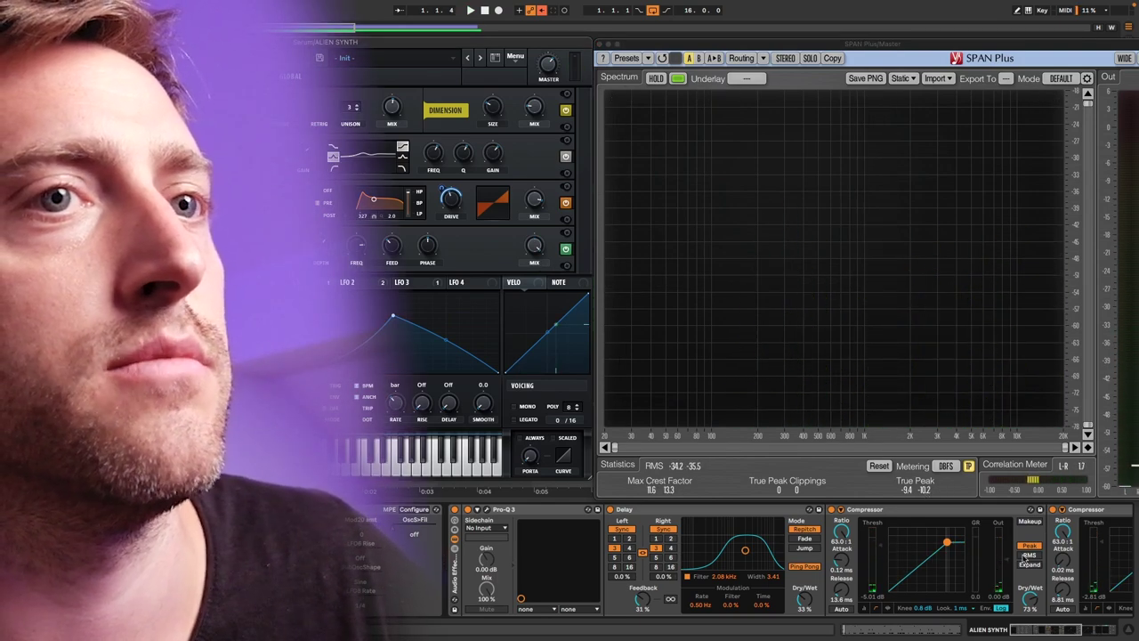
Lower Serum's master volume to 45% and play the pattern to hear the effect on the compressed chain.
{"action": "scroll", "coordinate": [955, 569], "scroll_direction": "right", "scroll_amount": 3}
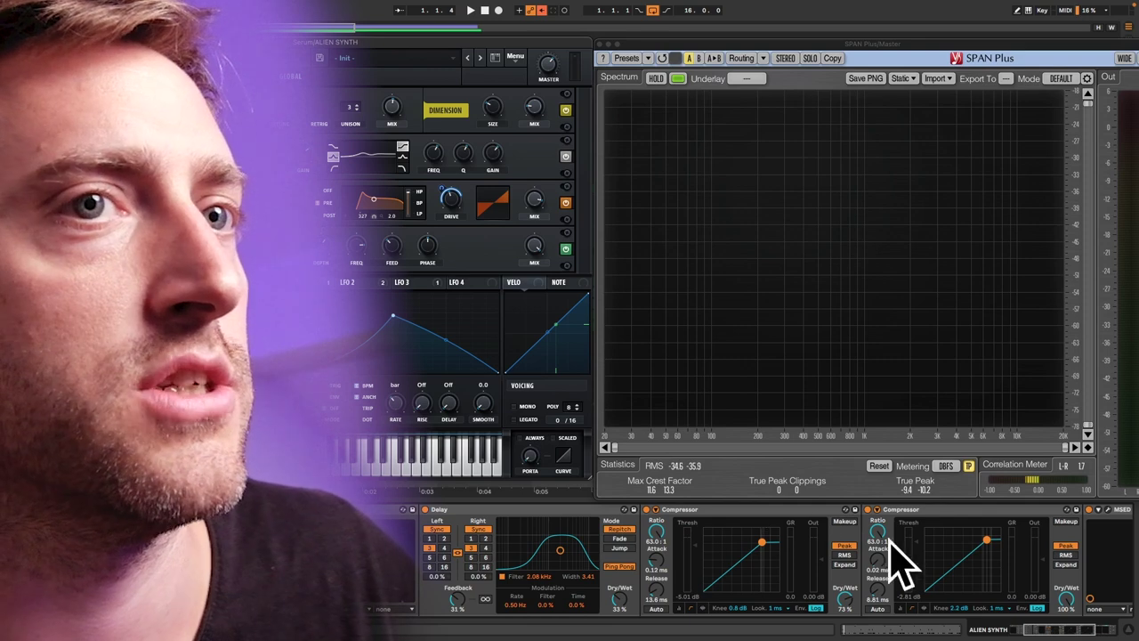
{"action": "scroll", "coordinate": [932, 553], "scroll_direction": "right", "scroll_amount": 1}
{"action": "scroll", "coordinate": [890, 557], "scroll_direction": "left", "scroll_amount": 1}
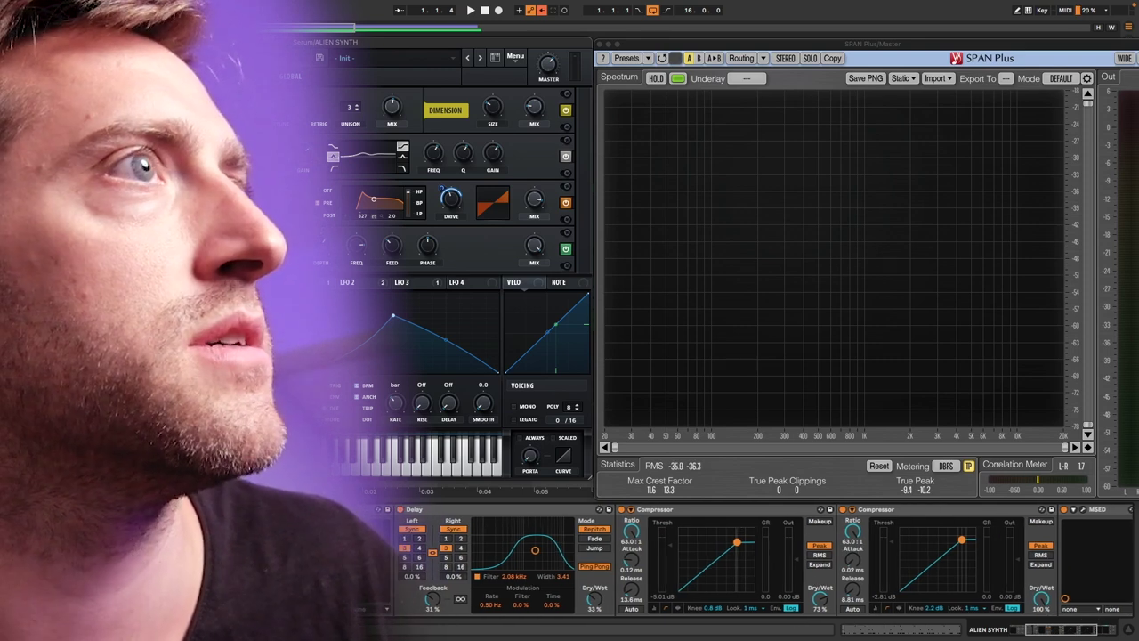
{"action": "left_click", "coordinate": [84, 76]}
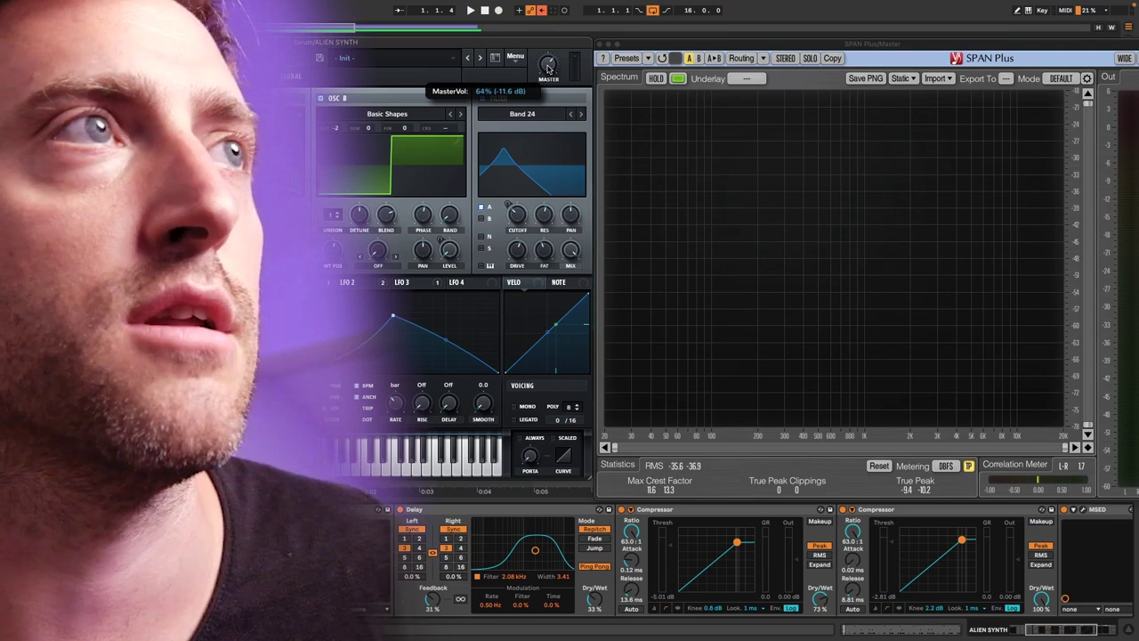
{"action": "left_click_drag", "start_coordinate": [549, 68], "coordinate": [553, 83]}
{"action": "key", "text": "space"}
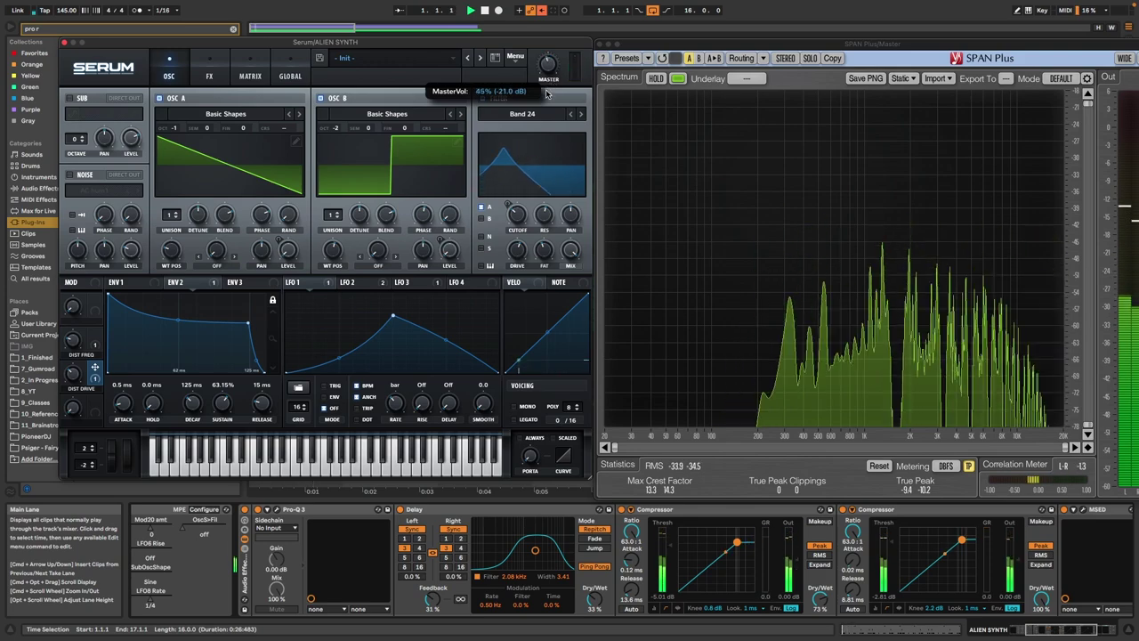
Reset the SPAN Plus statistics and raise the second compressor's output gain during playback.
{"action": "left_click", "coordinate": [889, 466]}
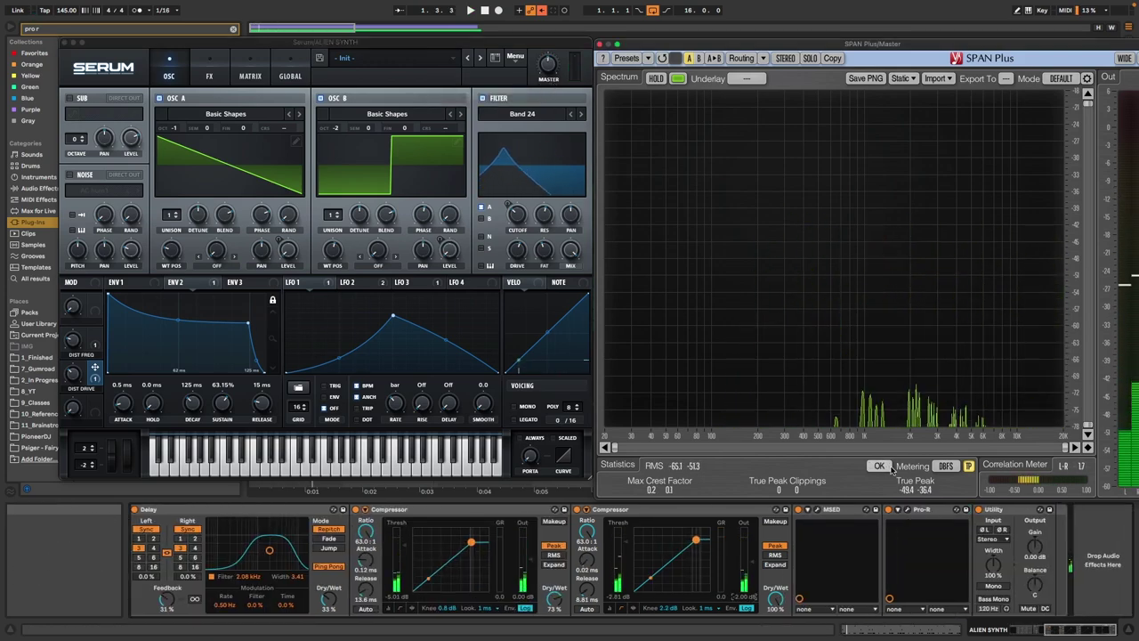
{"action": "key", "text": "space"}
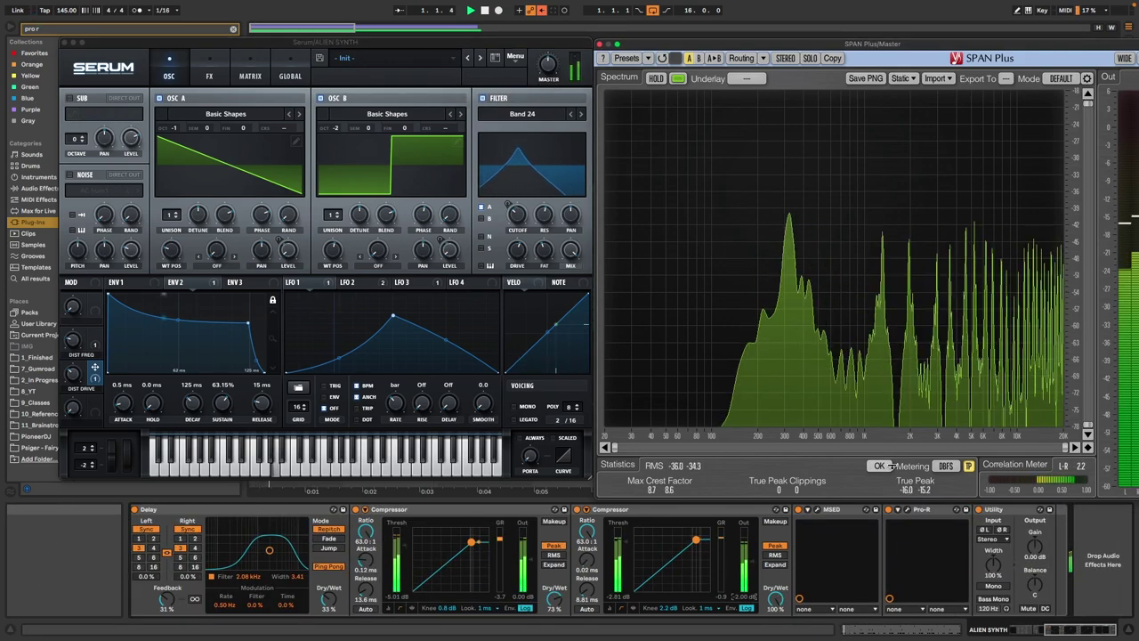
{"action": "left_click", "coordinate": [747, 598]}
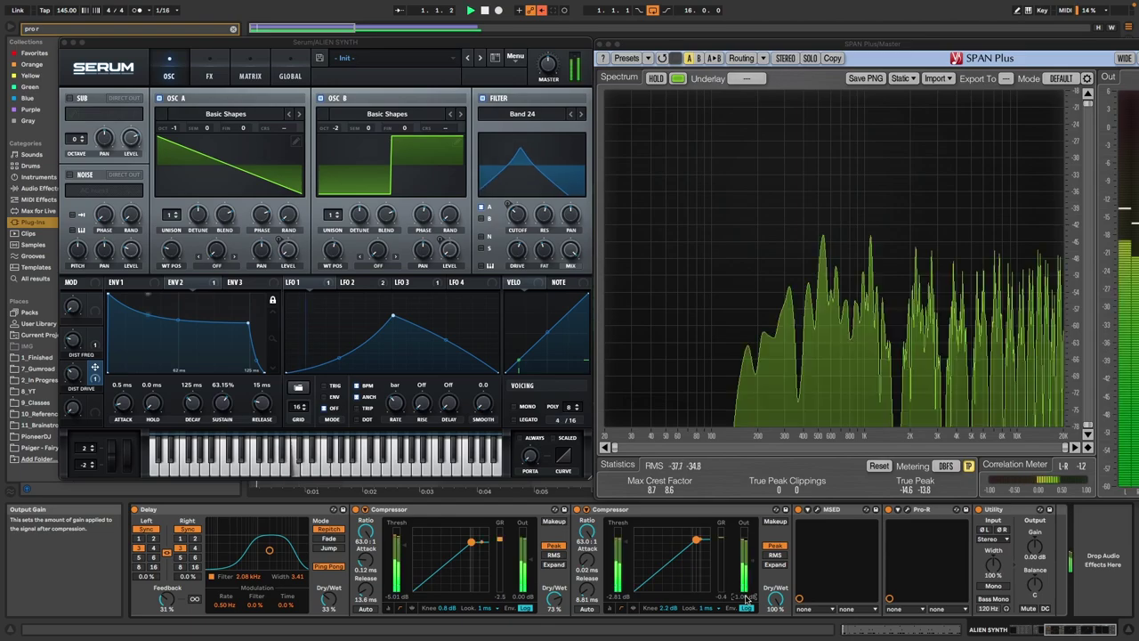
{"action": "key", "text": "ctrl+Up"}
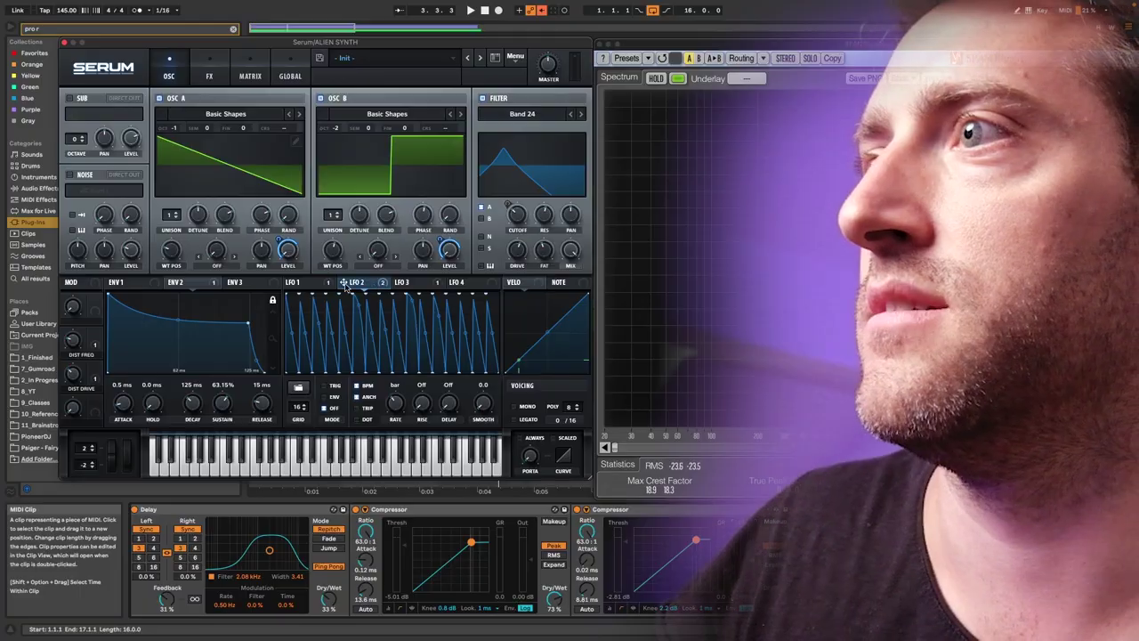
Inspect the LFO 3 shape that modulates the filter cutoff while playing the pattern.
{"action": "left_click", "coordinate": [400, 285]}
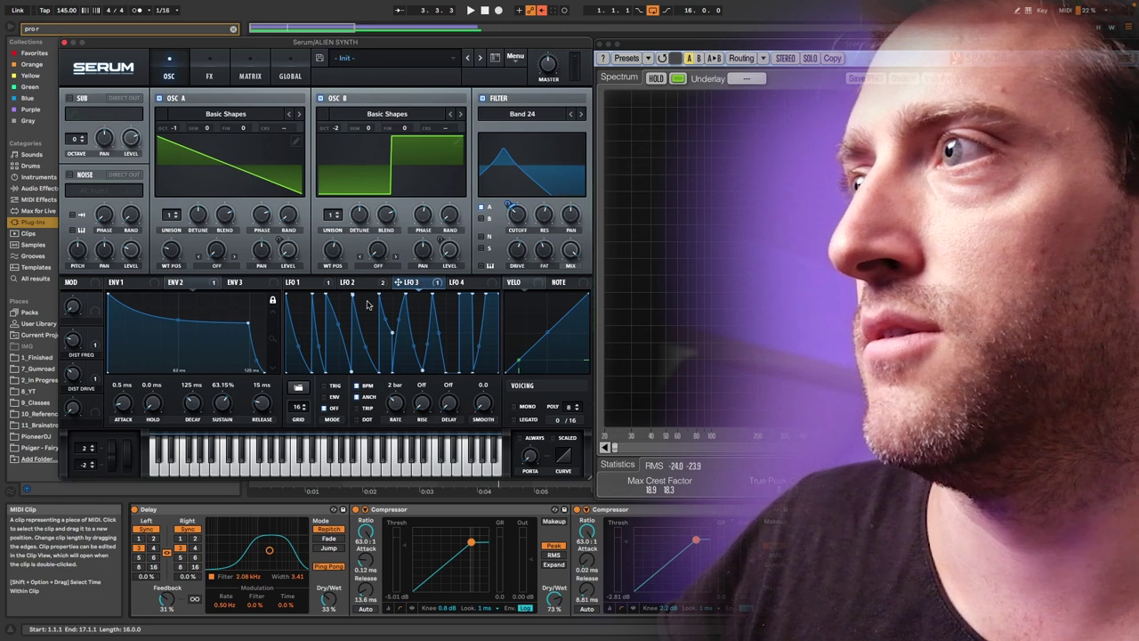
{"action": "key", "text": "space"}
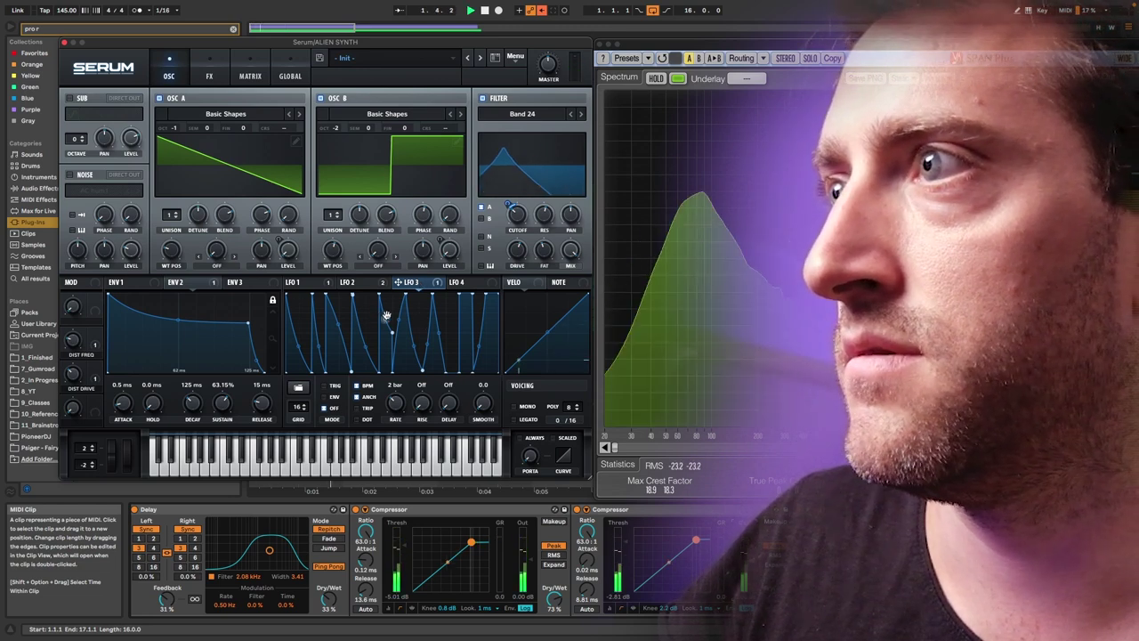
{"action": "key", "text": "space"}
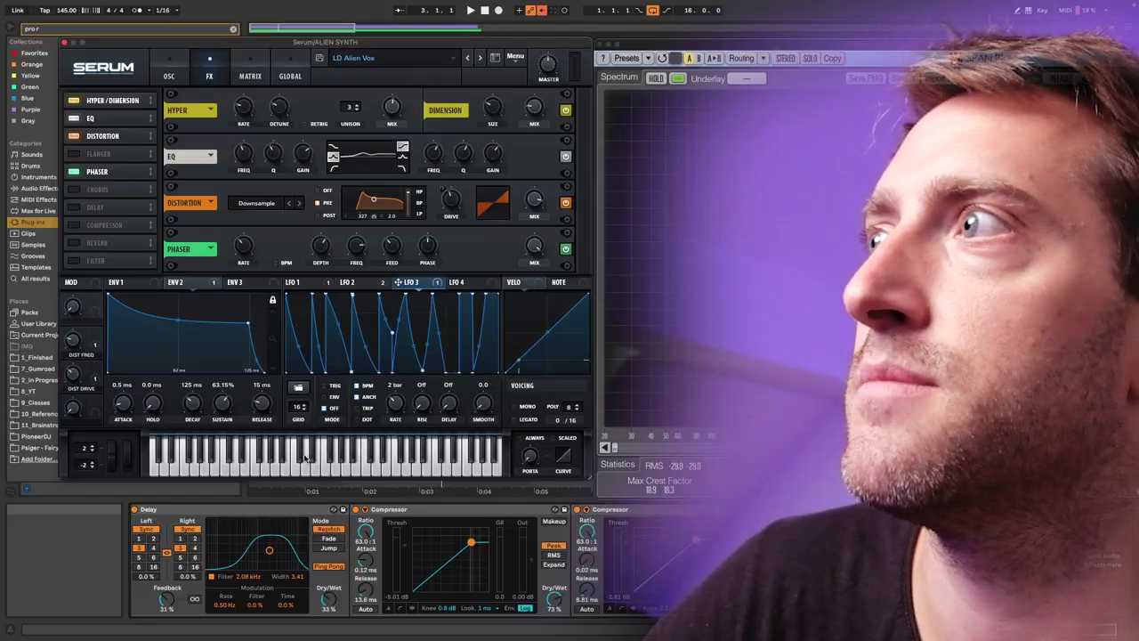
Audition the LD Alien Vox patch through its full effects chain and stop playback.
{"action": "scroll", "coordinate": [462, 561], "scroll_direction": "left", "scroll_amount": 3}
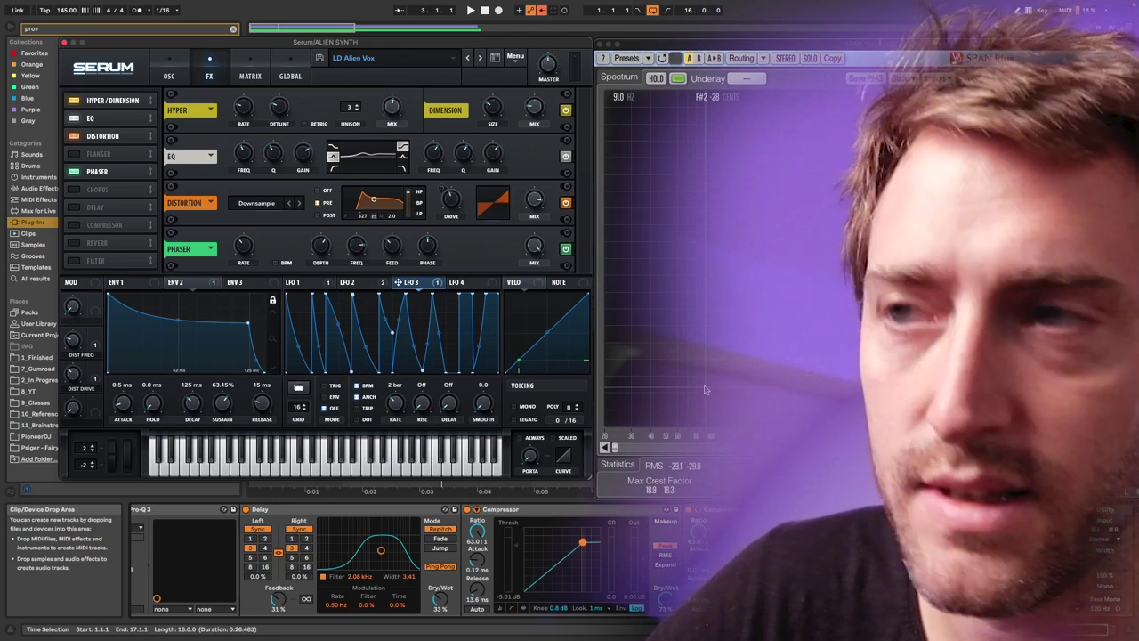
{"action": "left_click", "coordinate": [470, 11]}
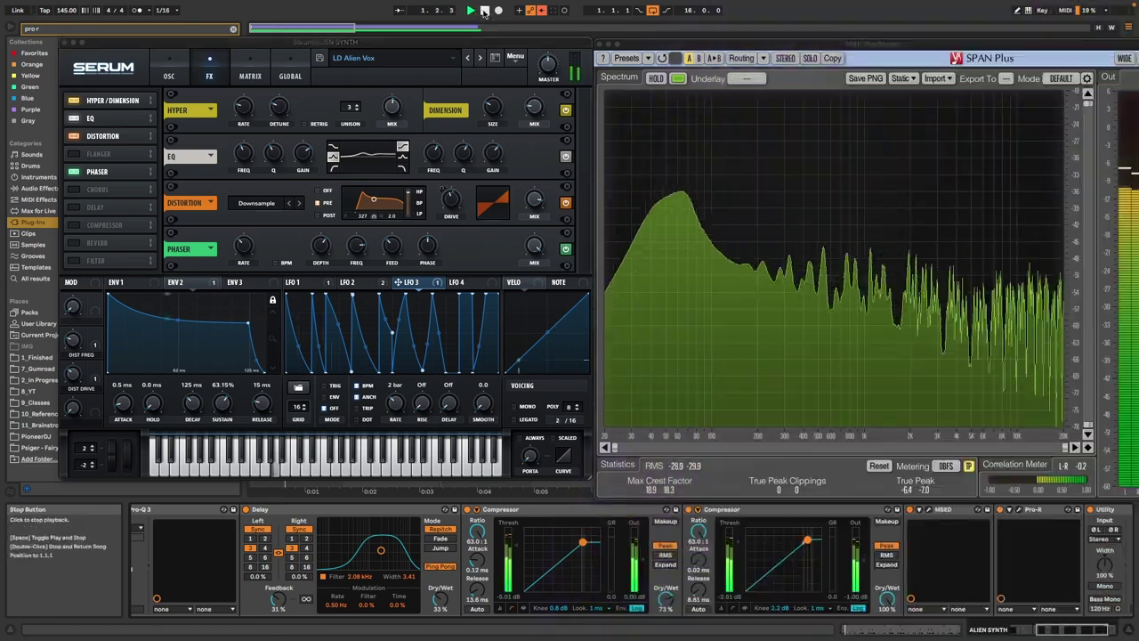
{"action": "left_click", "coordinate": [484, 11]}
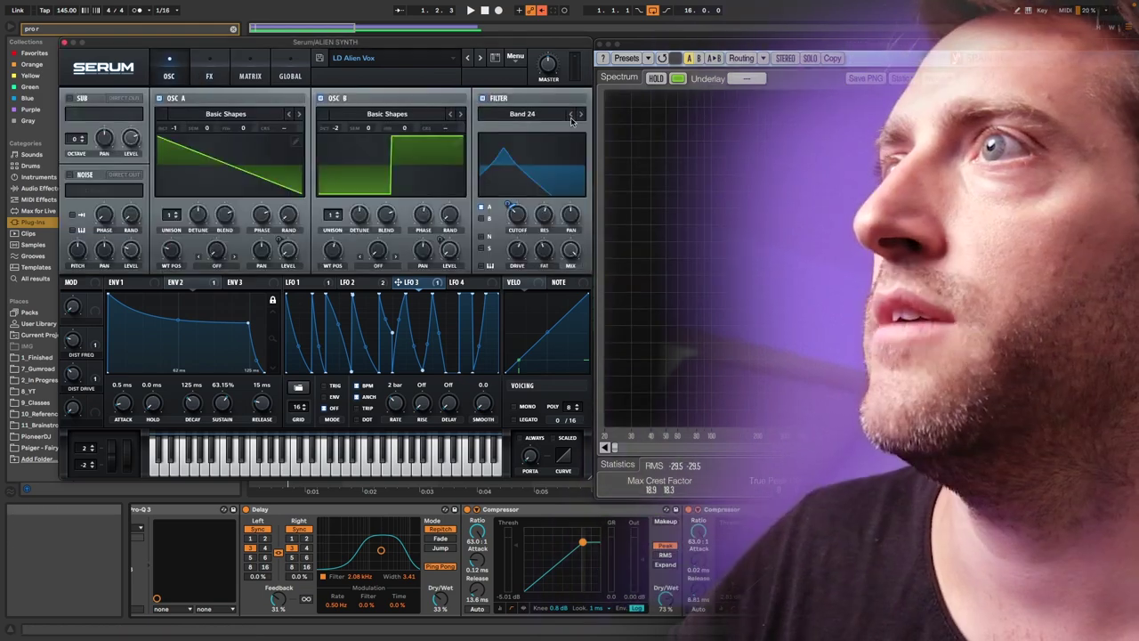
Change Serum's filter type to Formant-II.
{"action": "left_click", "coordinate": [523, 114]}
{"action": "mouse_move", "coordinate": [524, 169]}
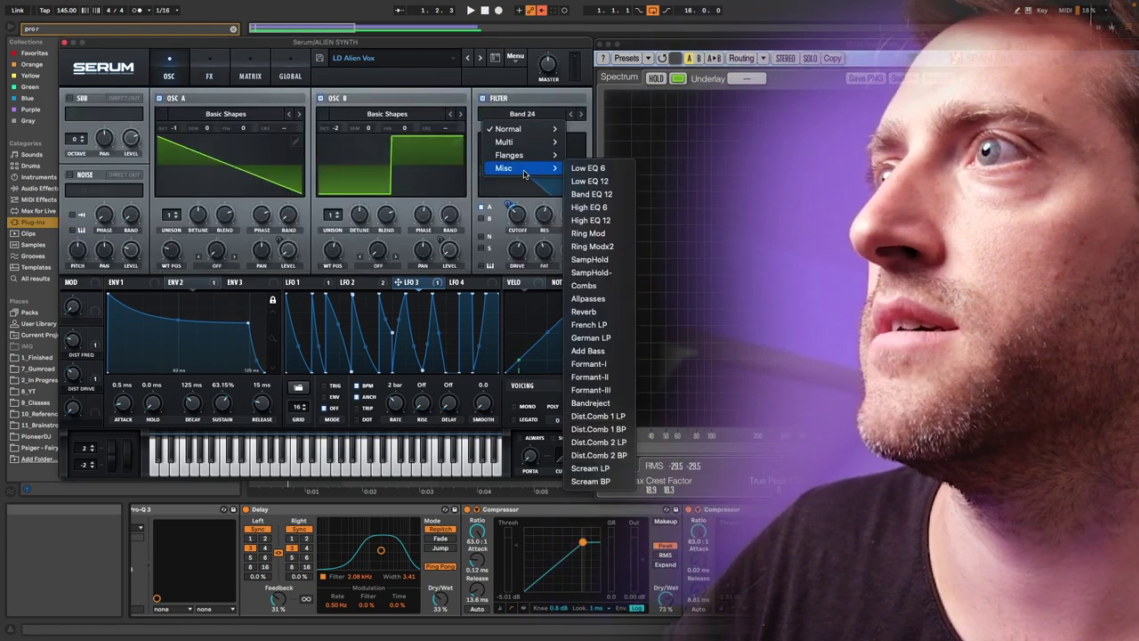
{"action": "left_click", "coordinate": [605, 377]}
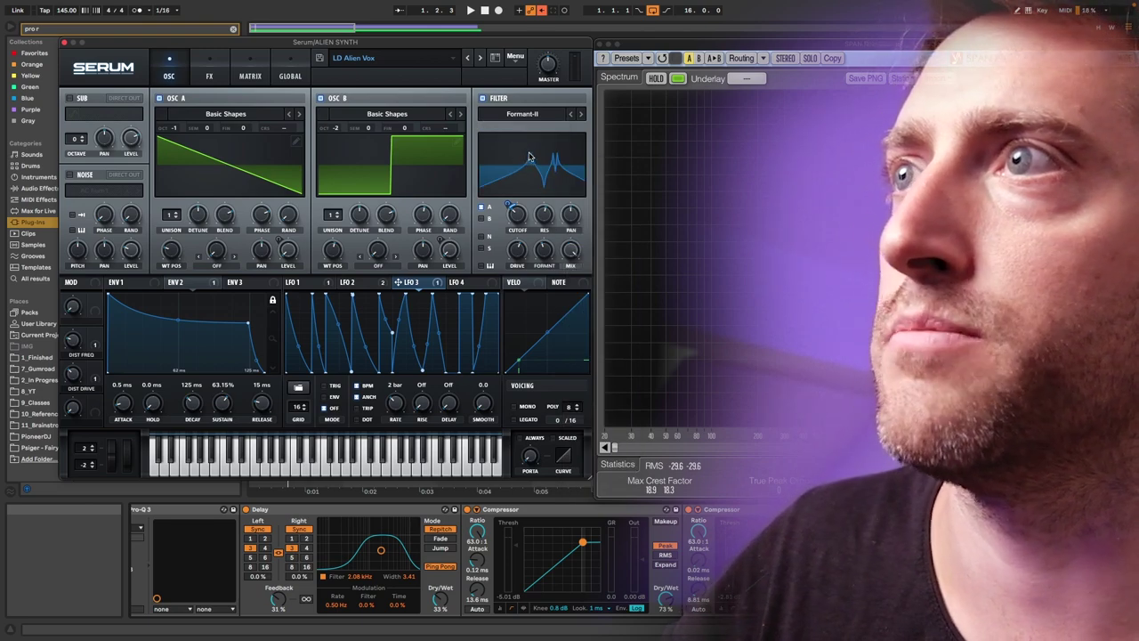